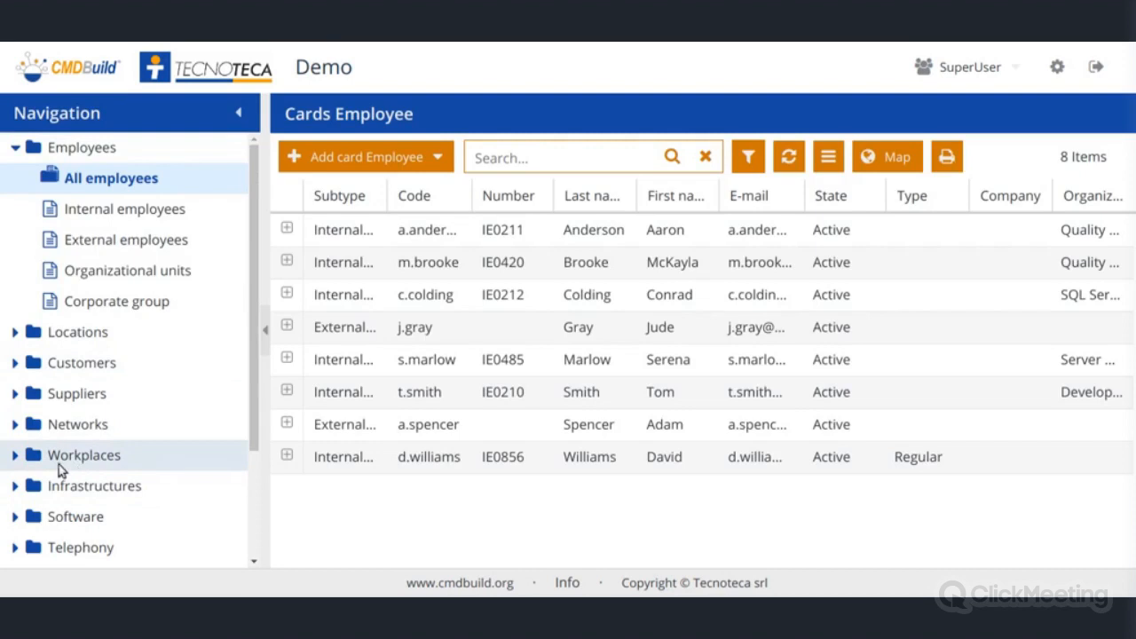
Step: Open the Client software card list within Workplaces
click(15, 455)
scroll(212, 457, down, 3)
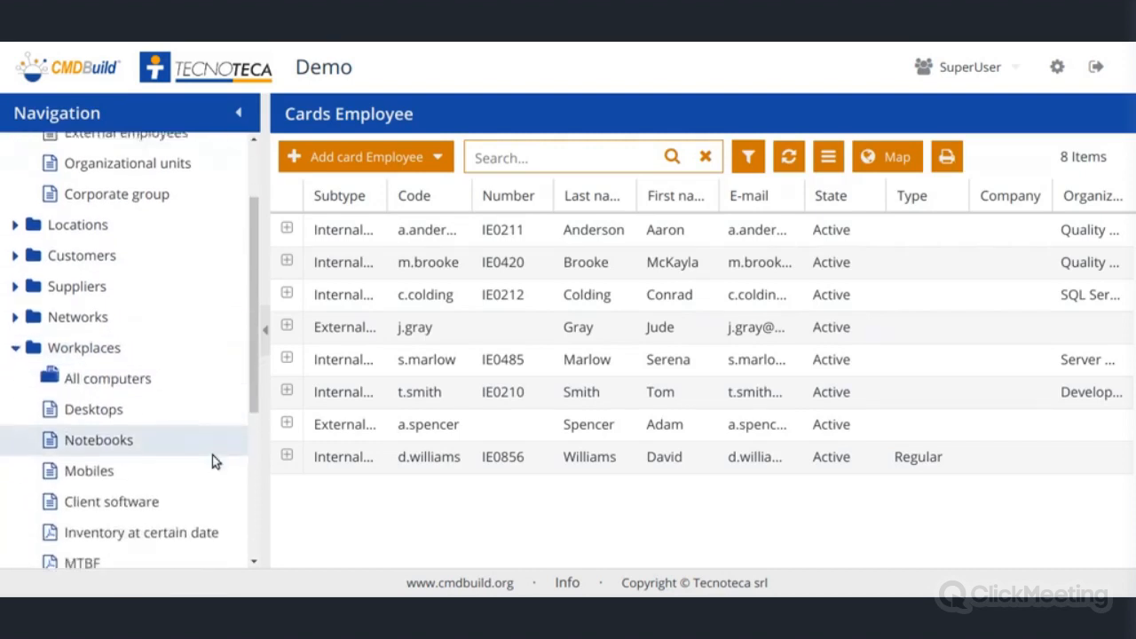
scroll(212, 454, down, 2)
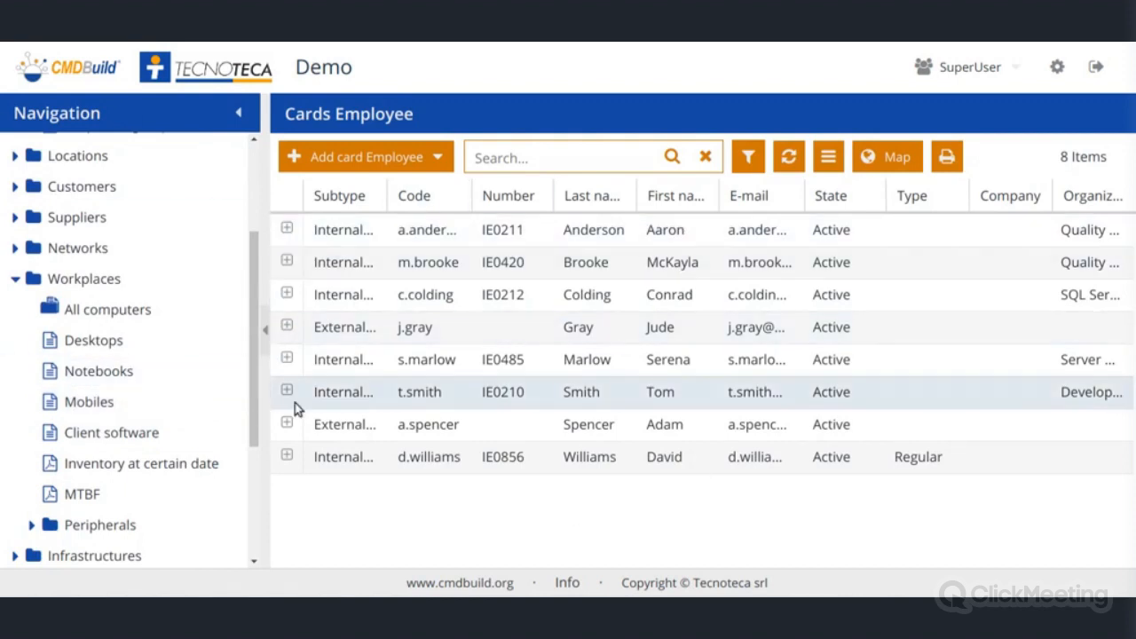
scroll(164, 405, down, 1)
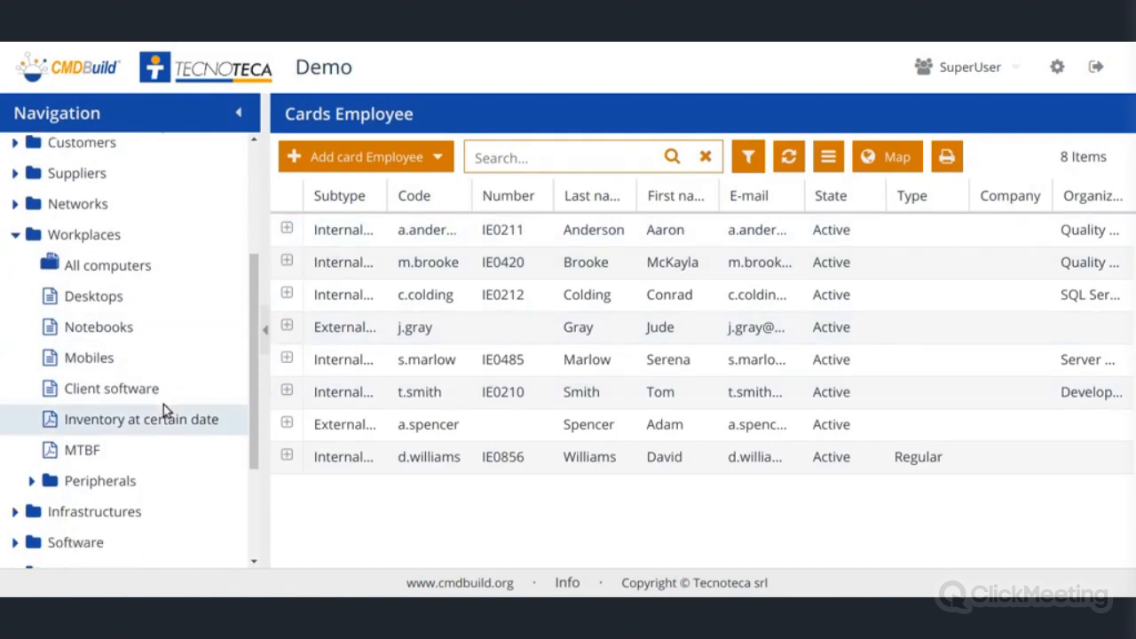
click(152, 392)
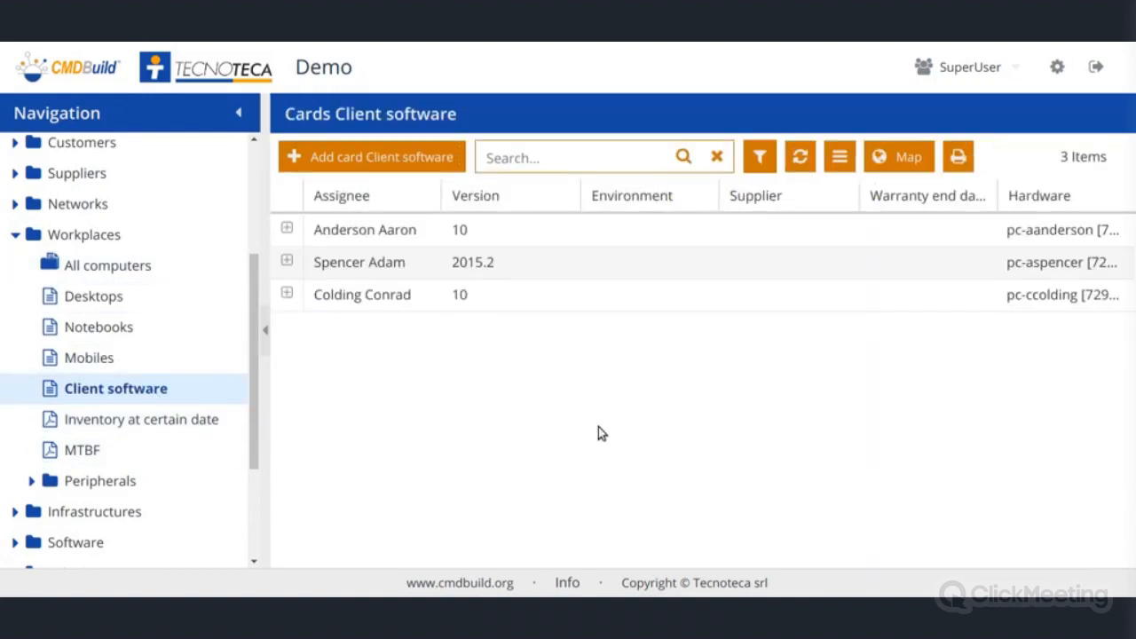
Step: Compare the data import and export options offered for the Client software cards and the Mobiles cards
click(841, 159)
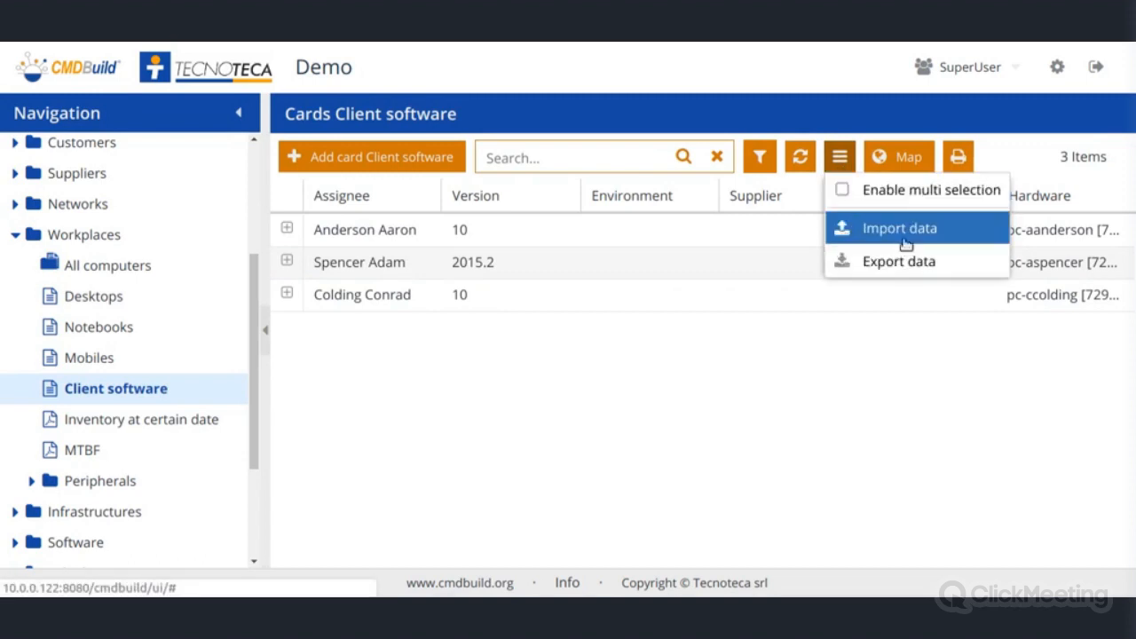
click(133, 358)
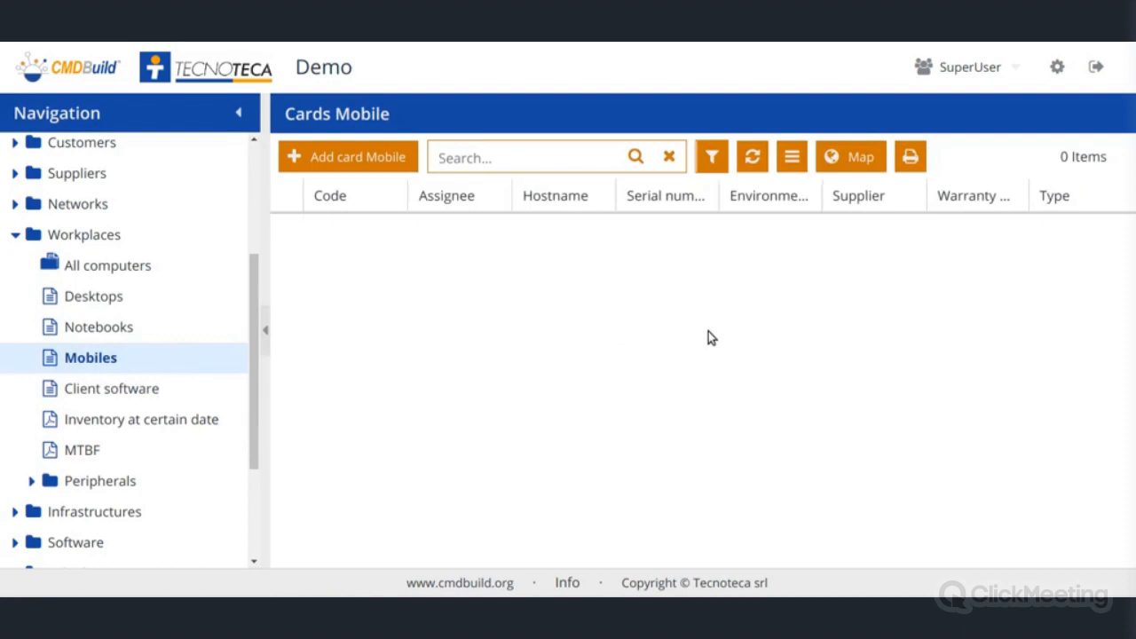
click(792, 157)
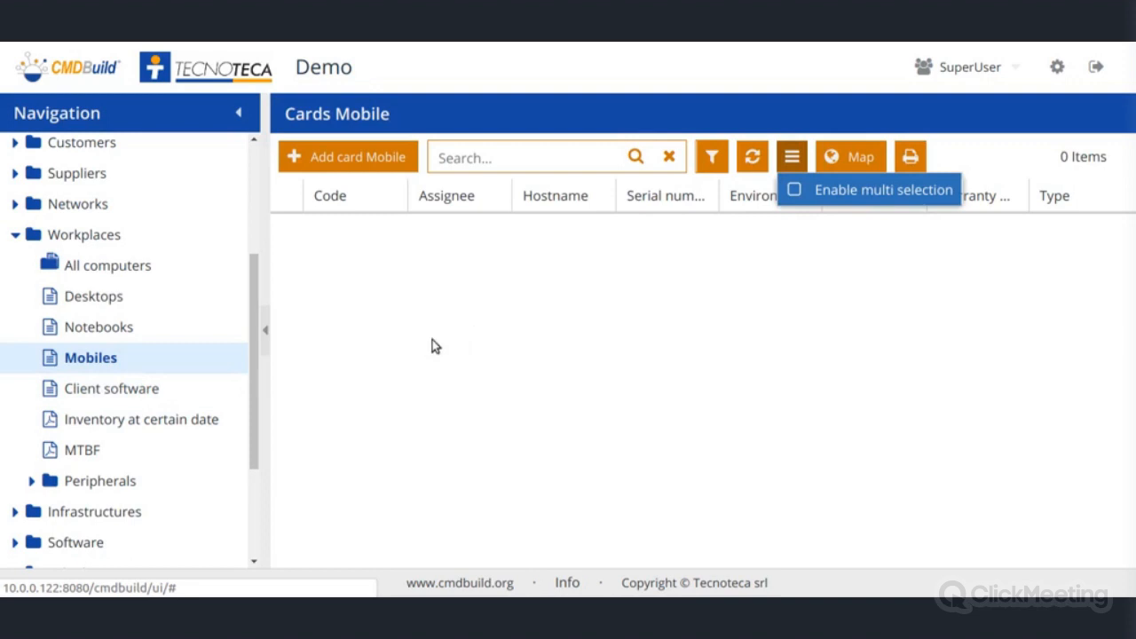
Step: Export the Client software cards using the "Import/Export client software" template
click(158, 388)
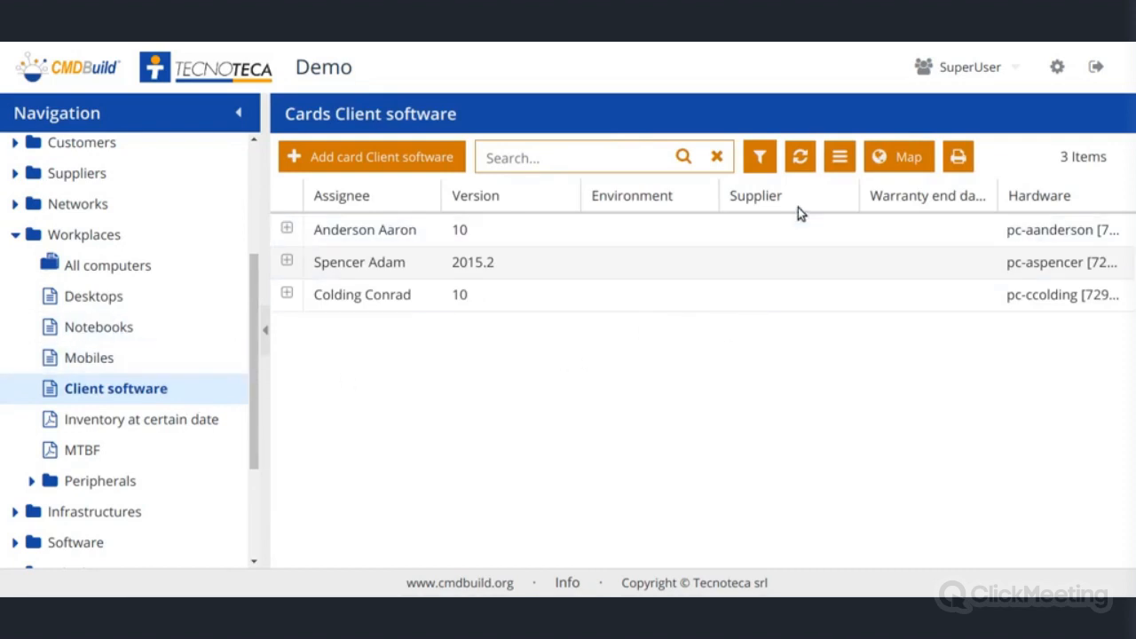
click(839, 158)
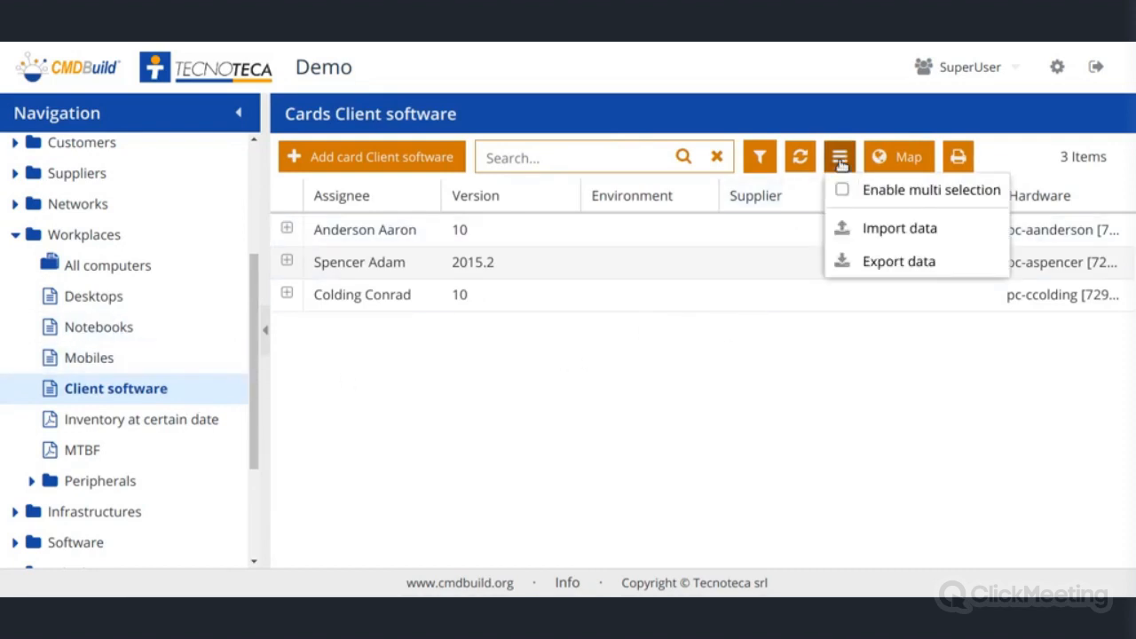
click(892, 263)
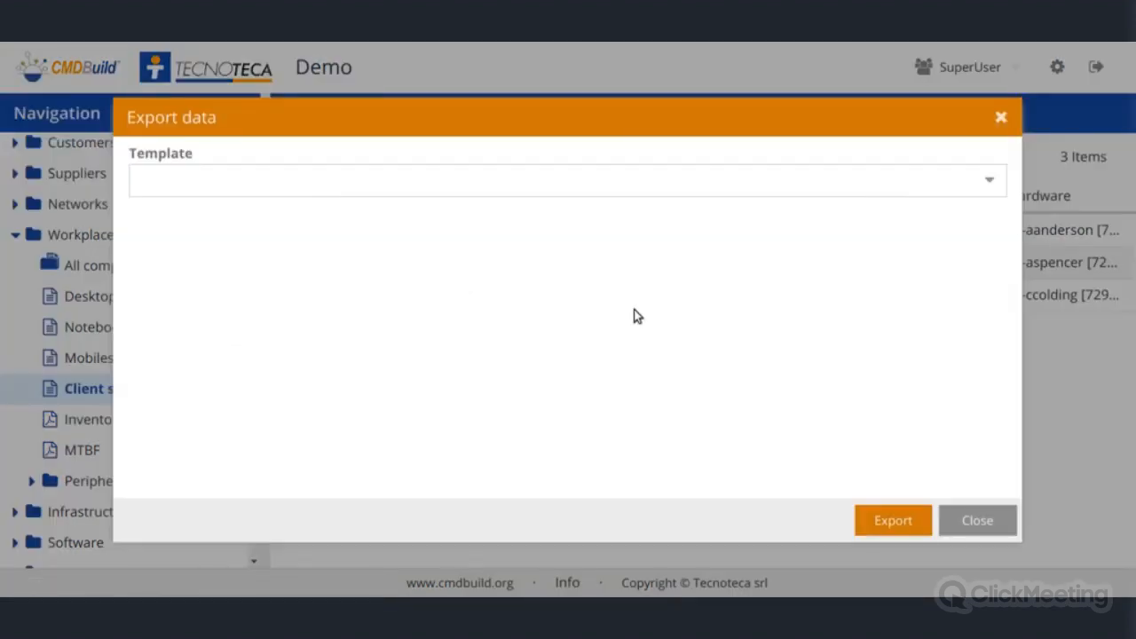
click(989, 183)
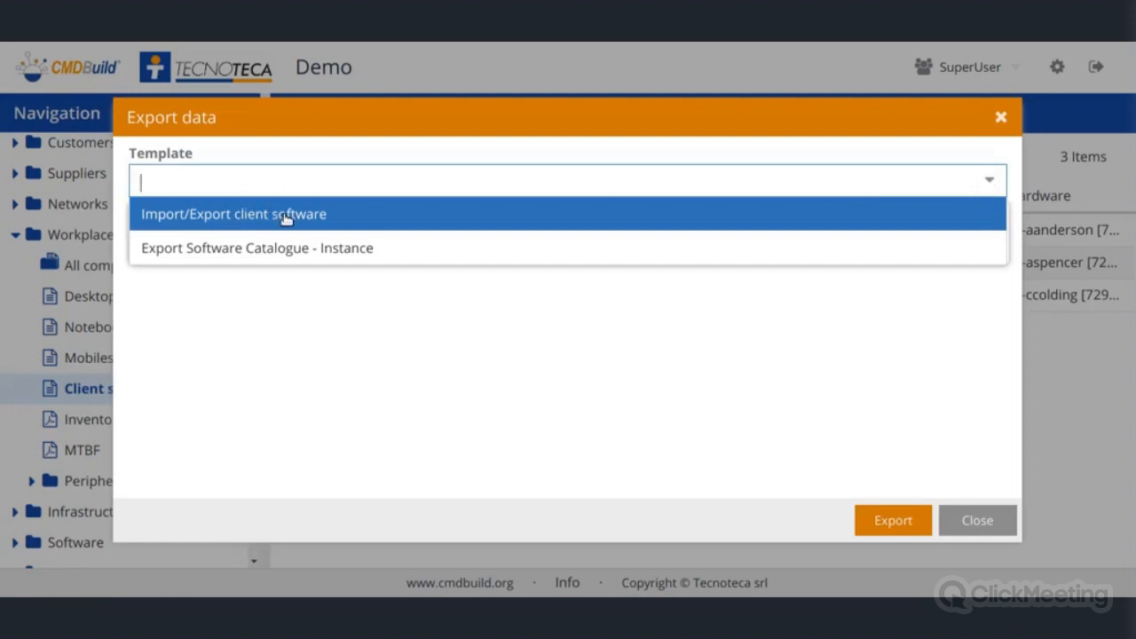
click(329, 220)
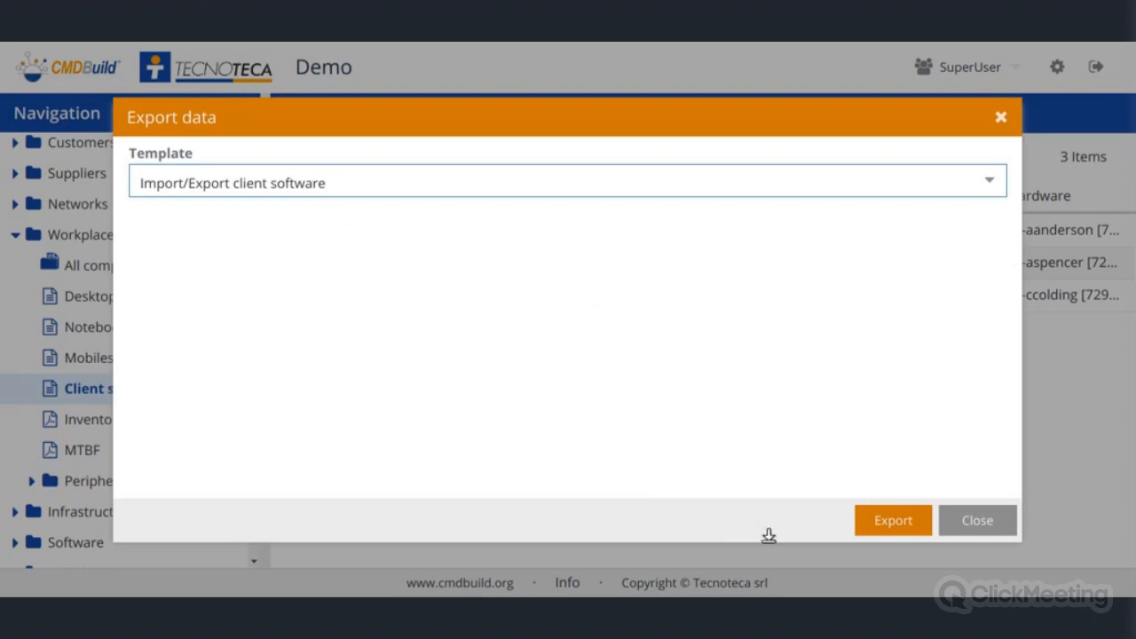
click(890, 523)
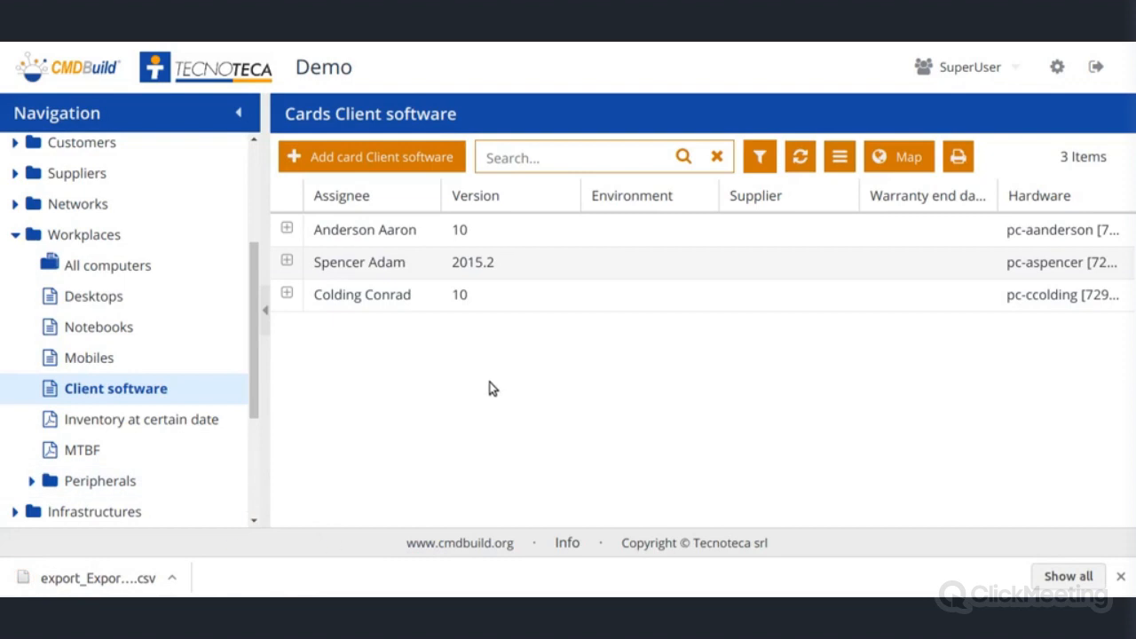
Step: Open the exported CSV file to preview its columns and rows, and cancel the text import
click(139, 583)
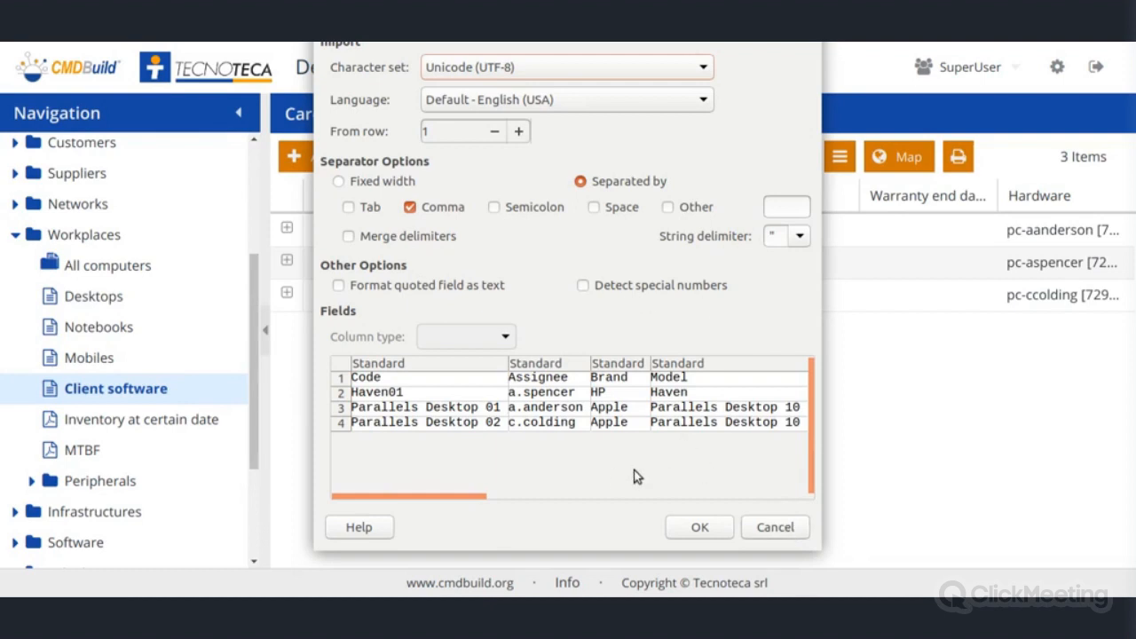
click(776, 527)
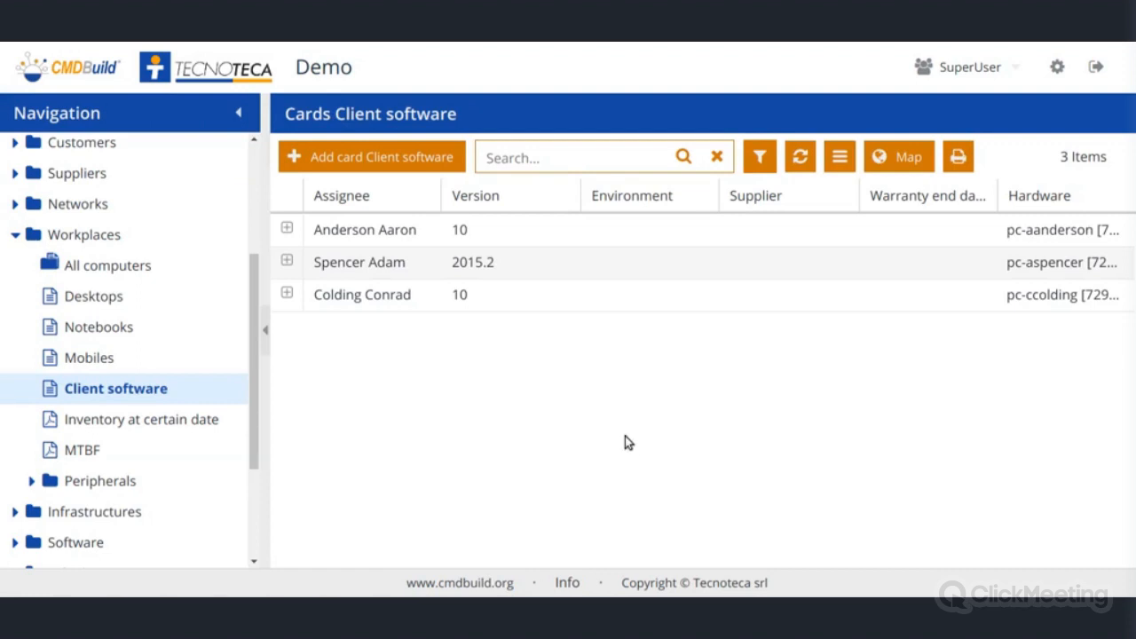
click(839, 157)
click(367, 414)
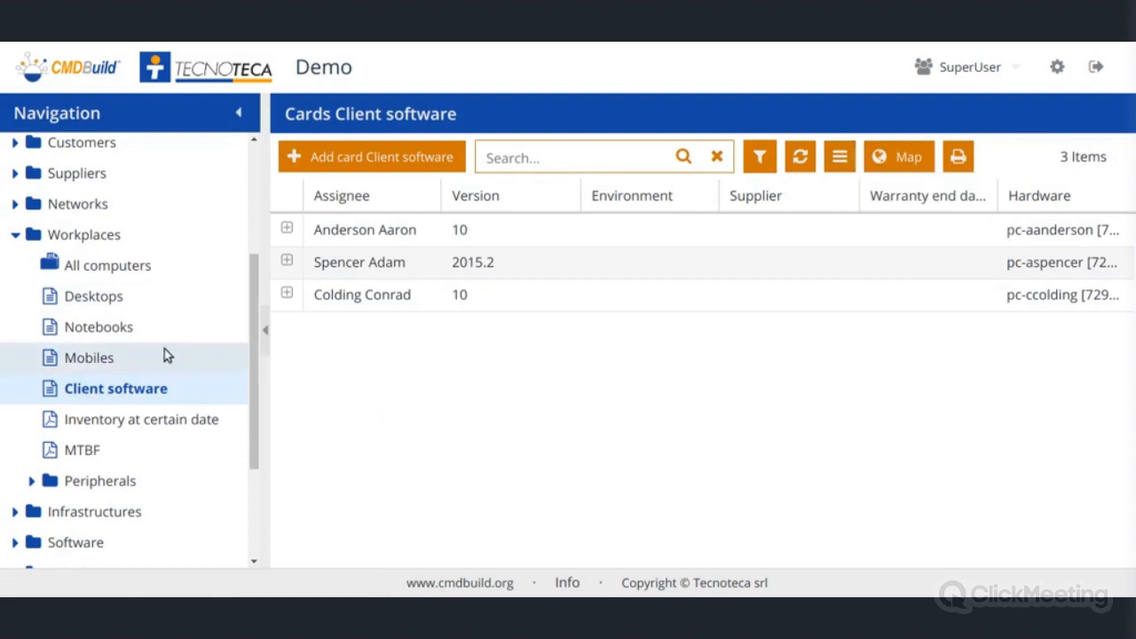
Step: Collapse Workplaces and open the Software licenses card list within Software
click(15, 235)
scroll(110, 390, down, 3)
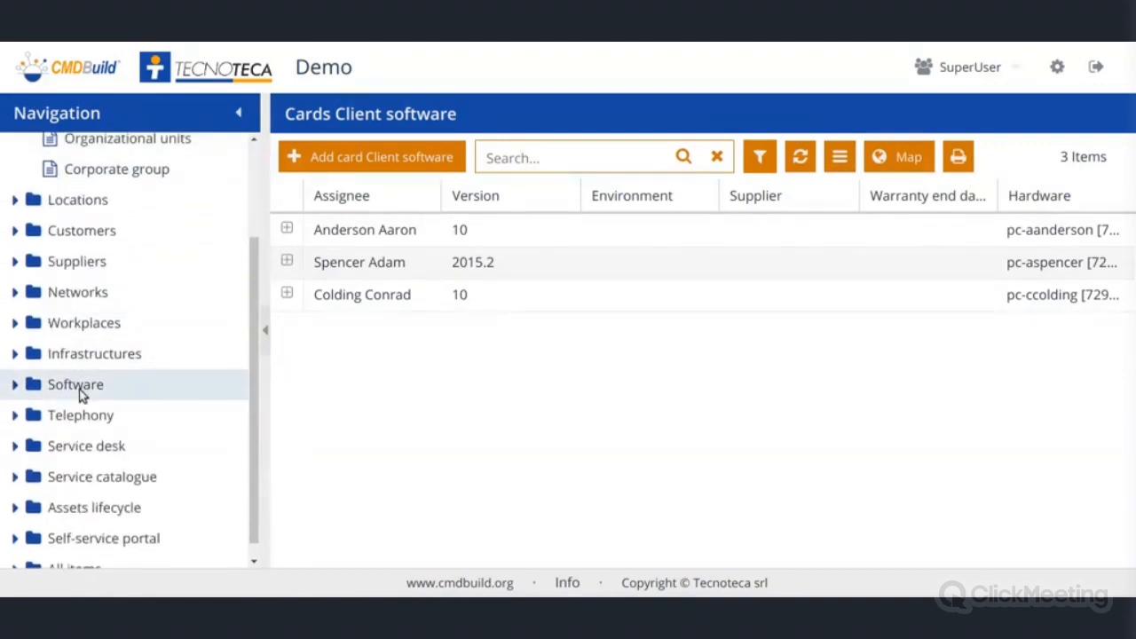
click(15, 385)
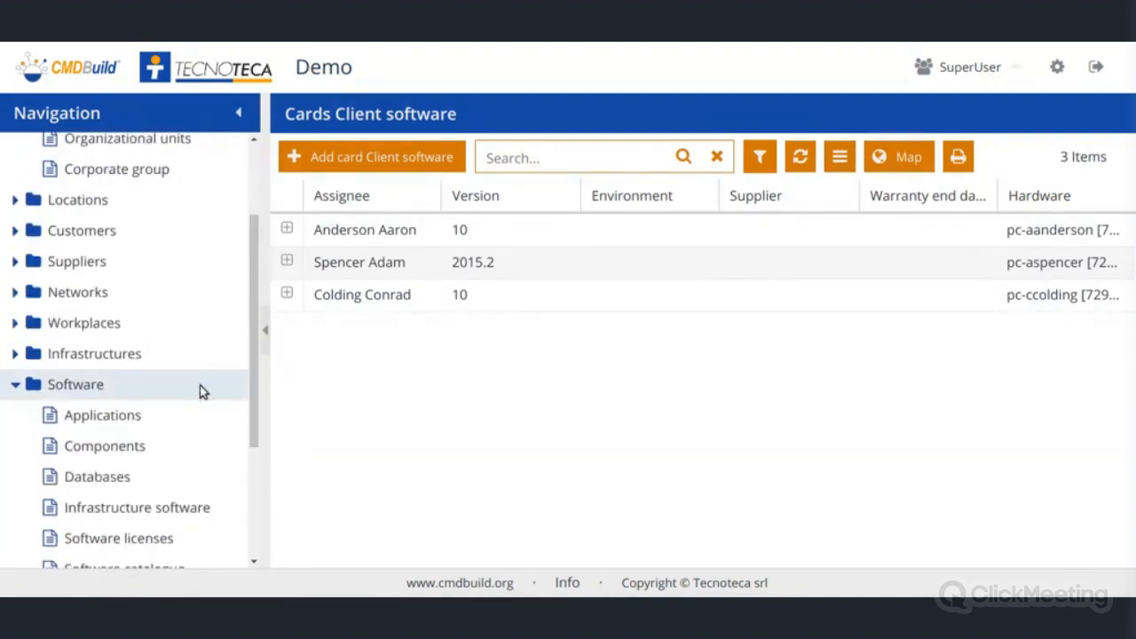
scroll(174, 399, down, 2)
click(158, 452)
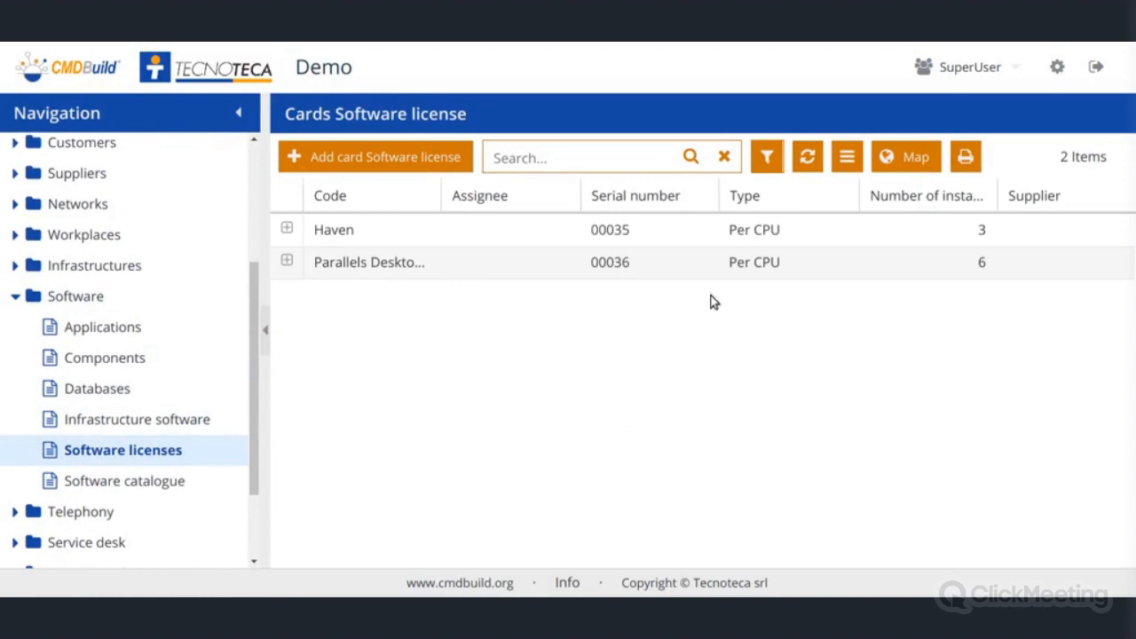
Step: Set up a data import for the software licenses with the "Import Software licenses" template and the file Licenses.xls from Documents
click(847, 158)
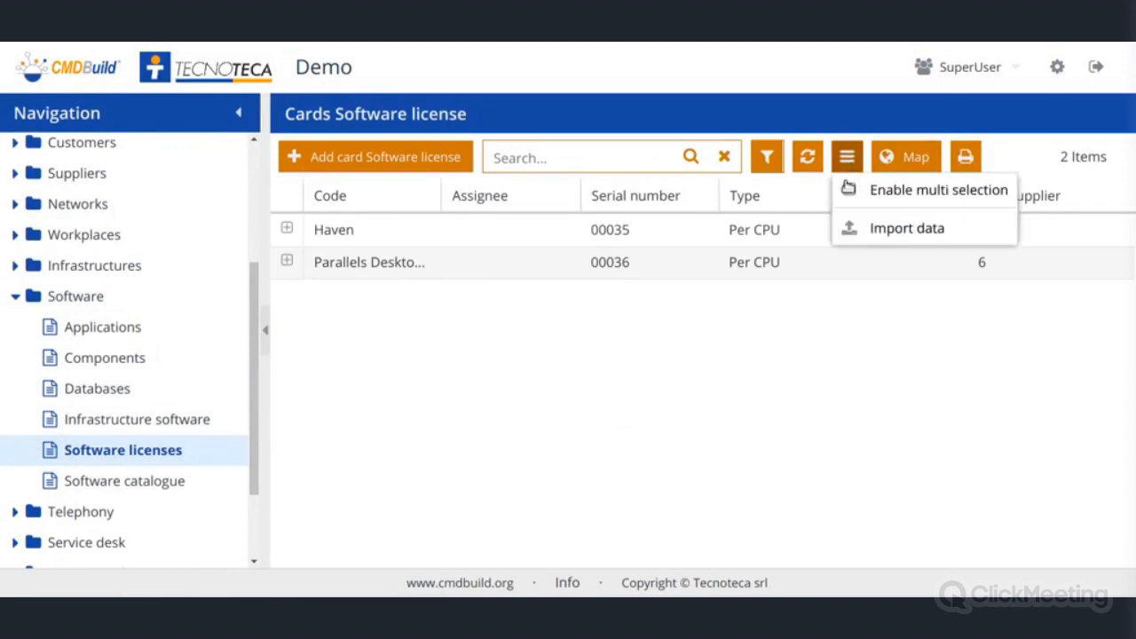
click(917, 230)
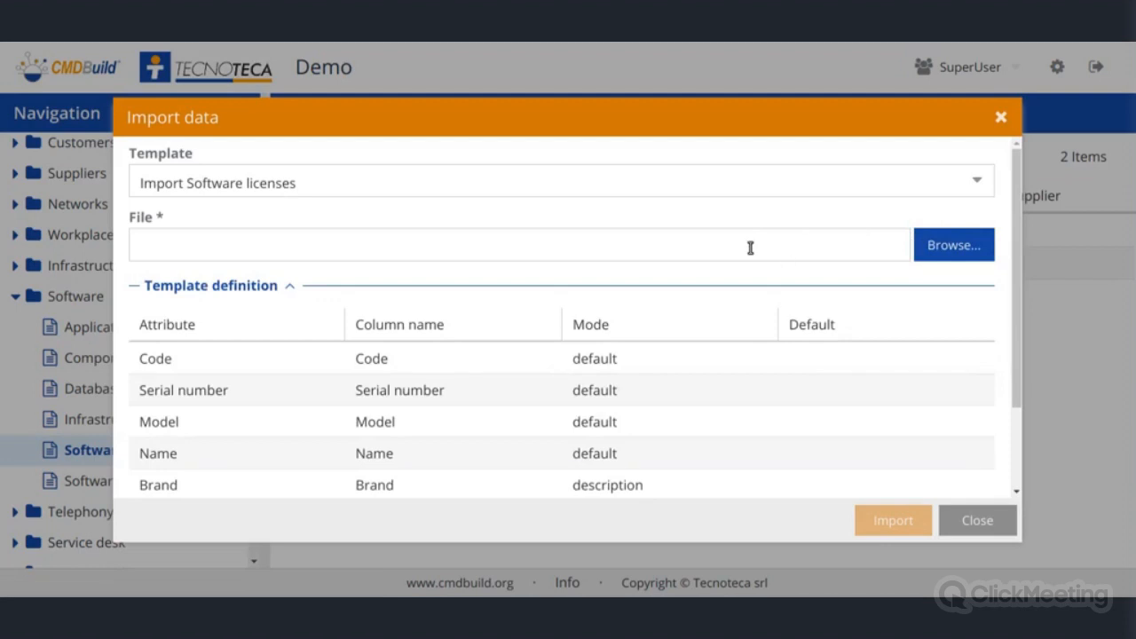
click(976, 182)
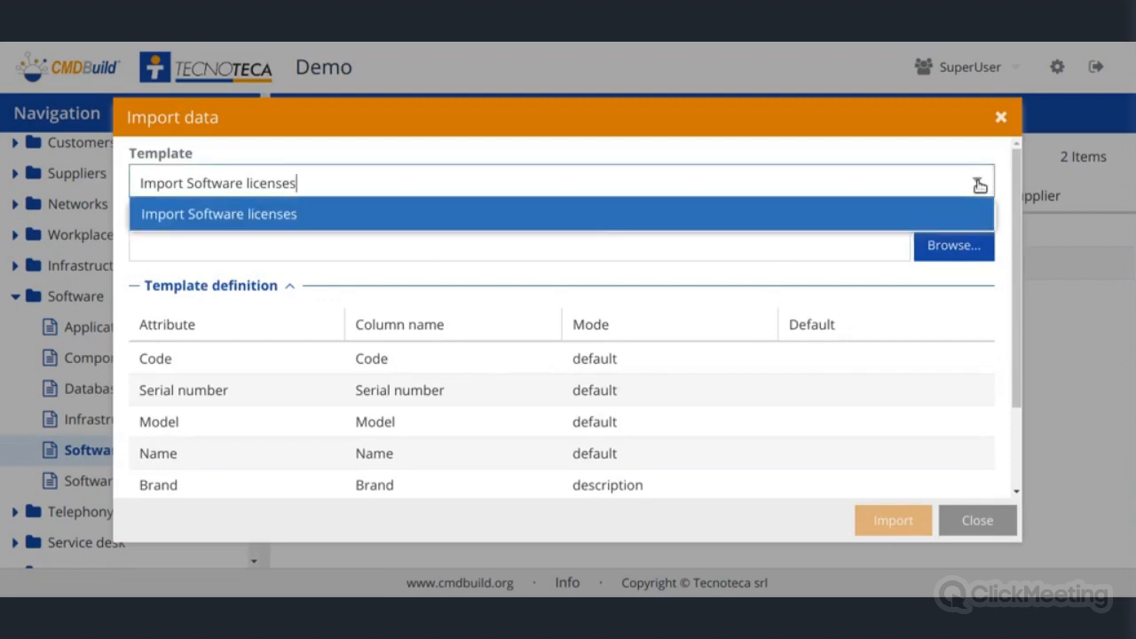
click(567, 223)
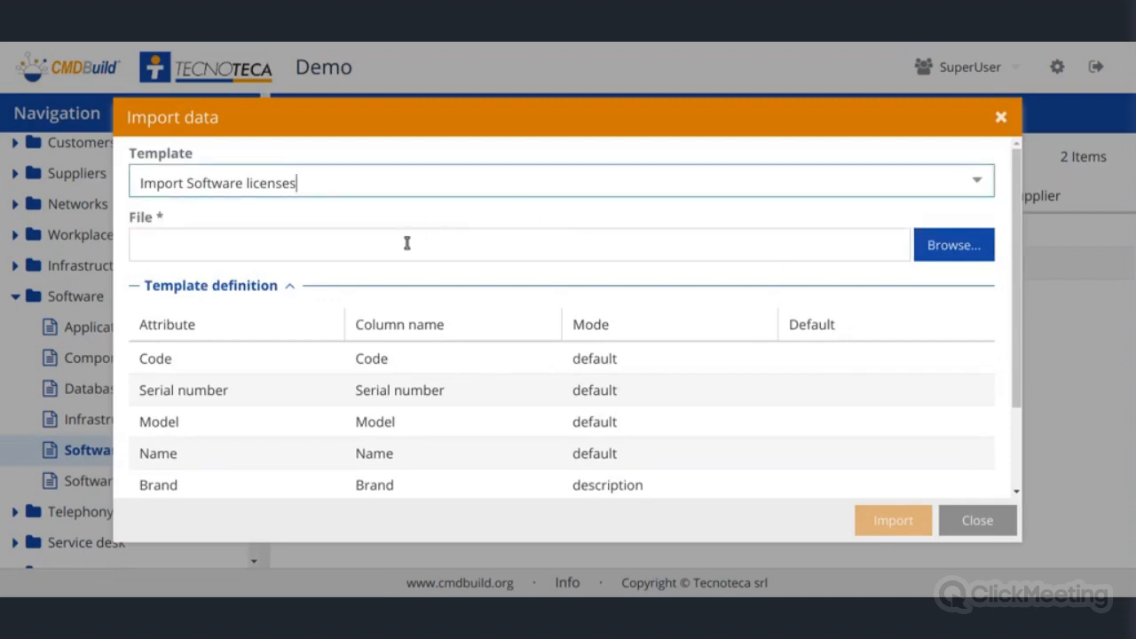
click(942, 251)
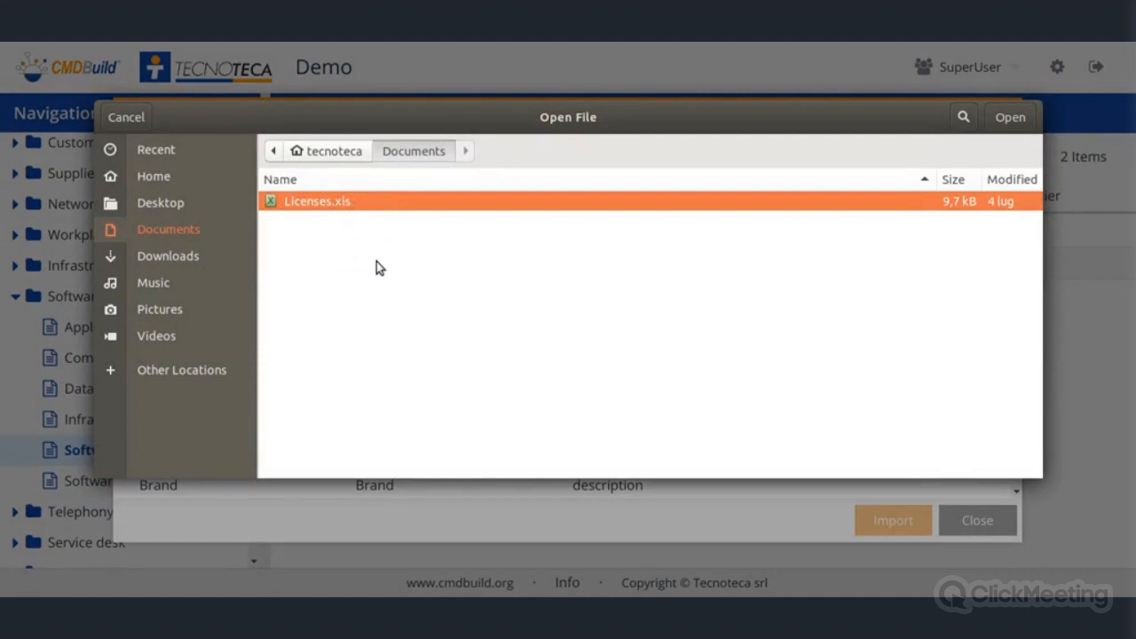
double_click(345, 207)
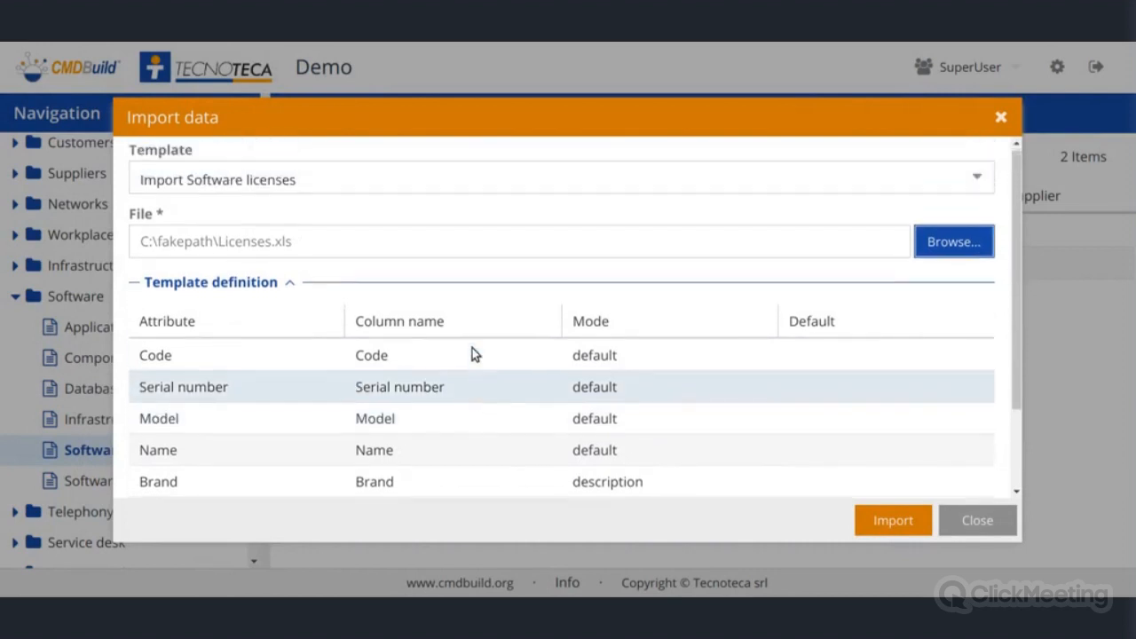
Step: Examine the import template's attribute-to-column mappings and its import key attribute
scroll(315, 279, down, 1)
scroll(315, 278, up, 1)
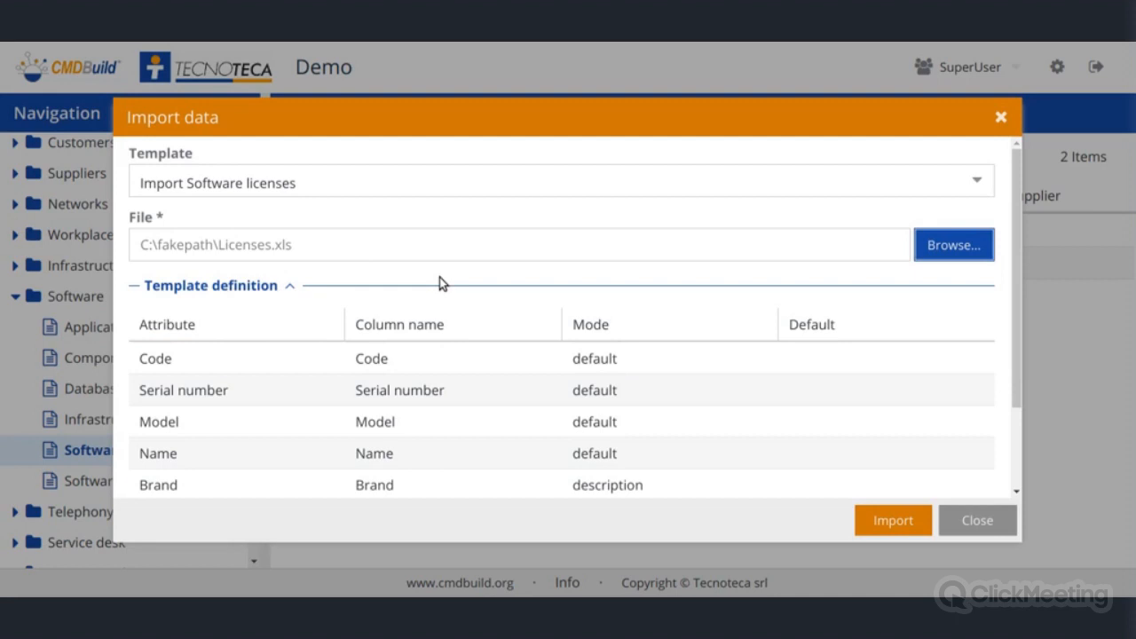
scroll(446, 275, down, 1)
scroll(446, 275, up, 1)
scroll(468, 296, down, 3)
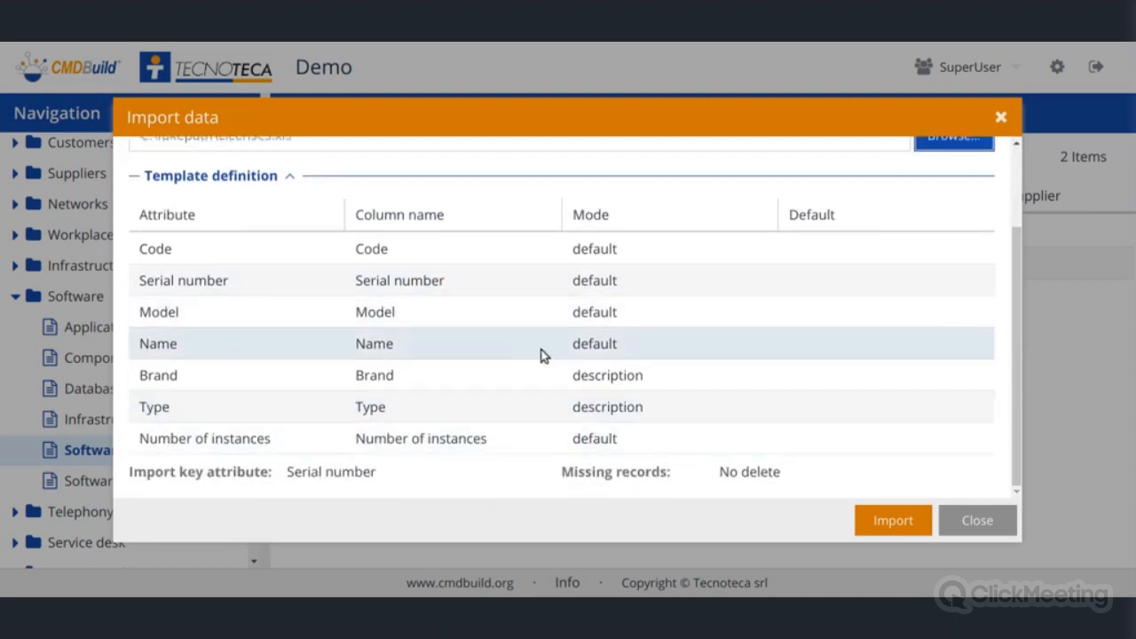
drag(146, 471, 364, 471)
click(256, 472)
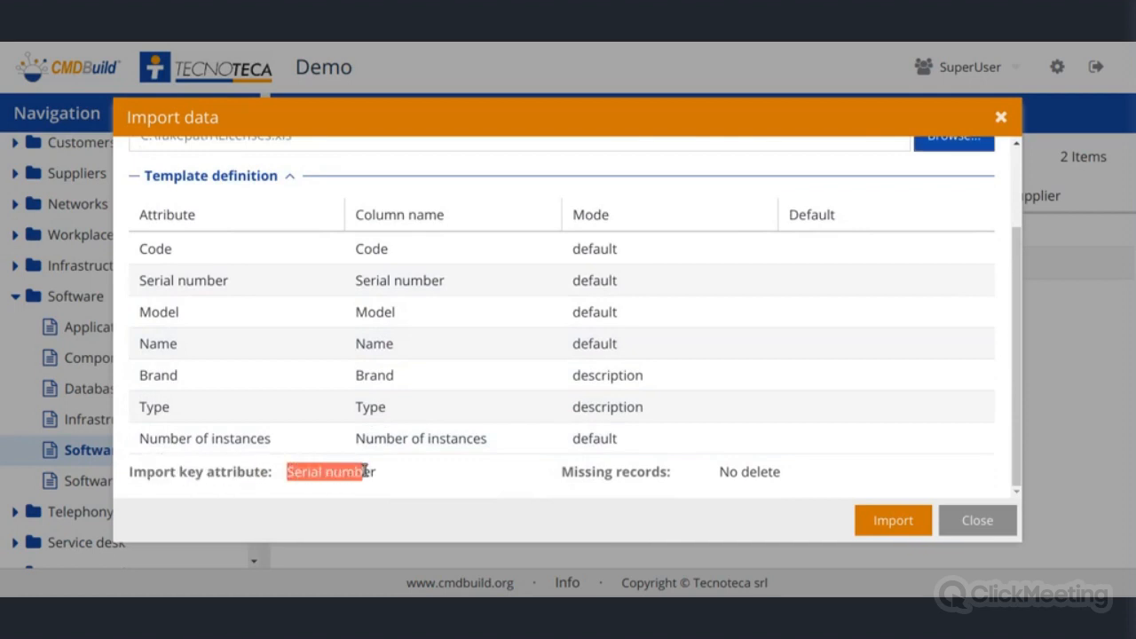
click(364, 472)
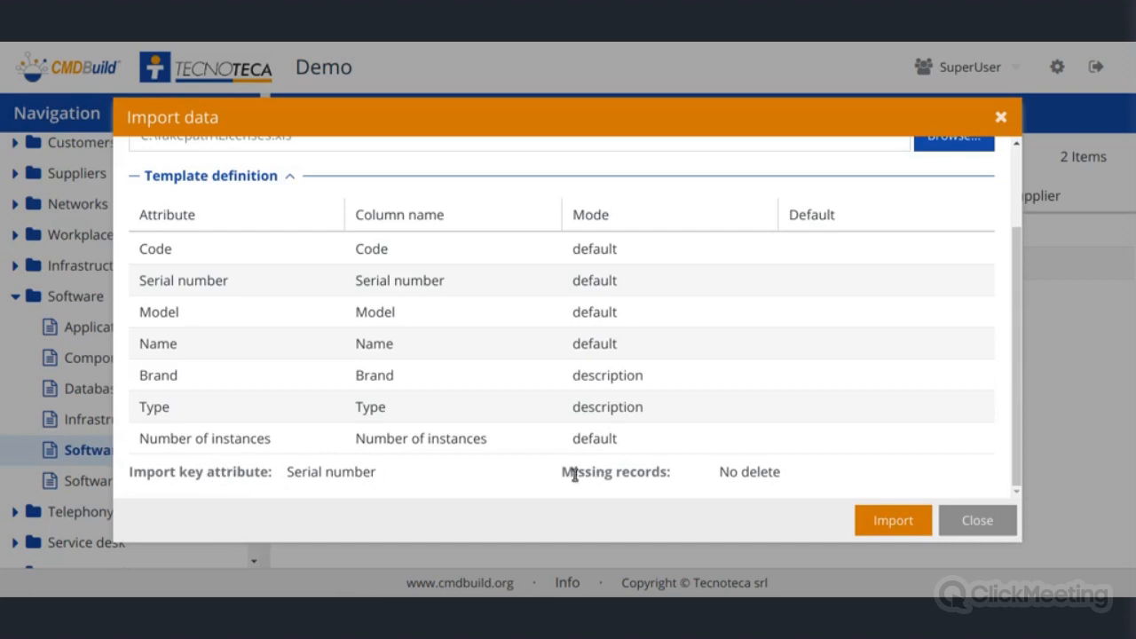
Step: Check how the import template handles missing records
drag(720, 471, 781, 471)
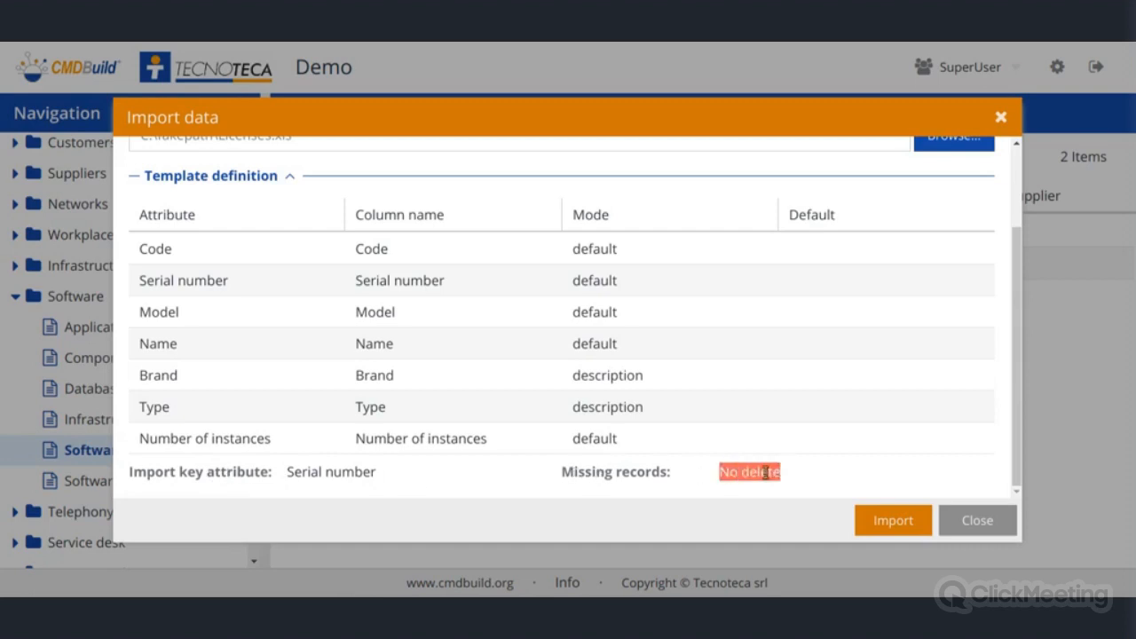
click(765, 471)
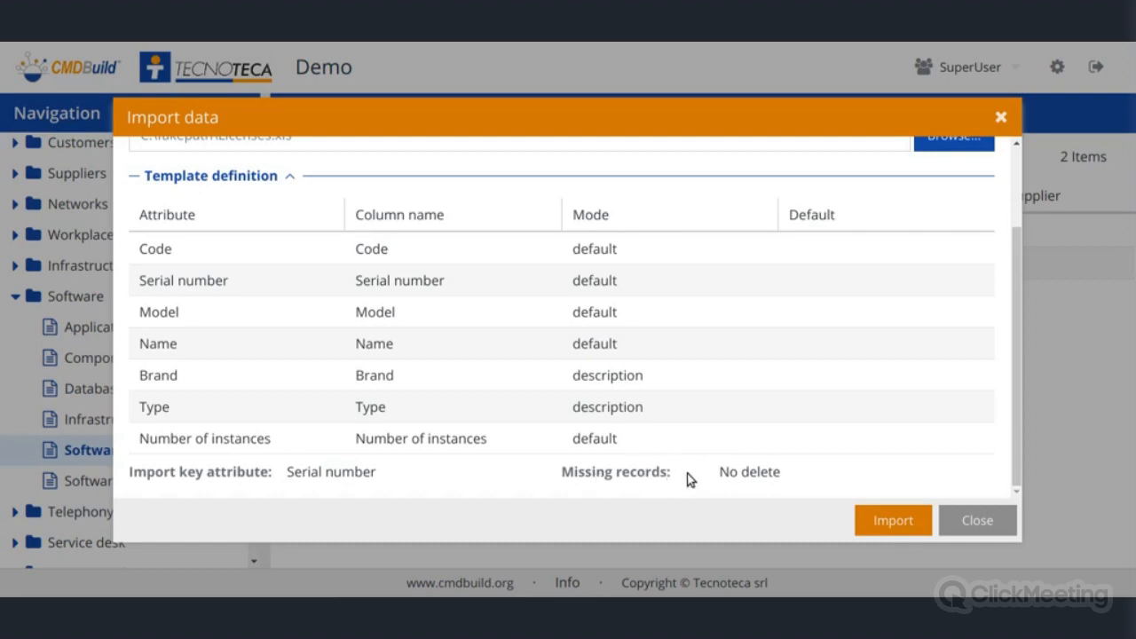
drag(562, 471, 743, 471)
click(744, 471)
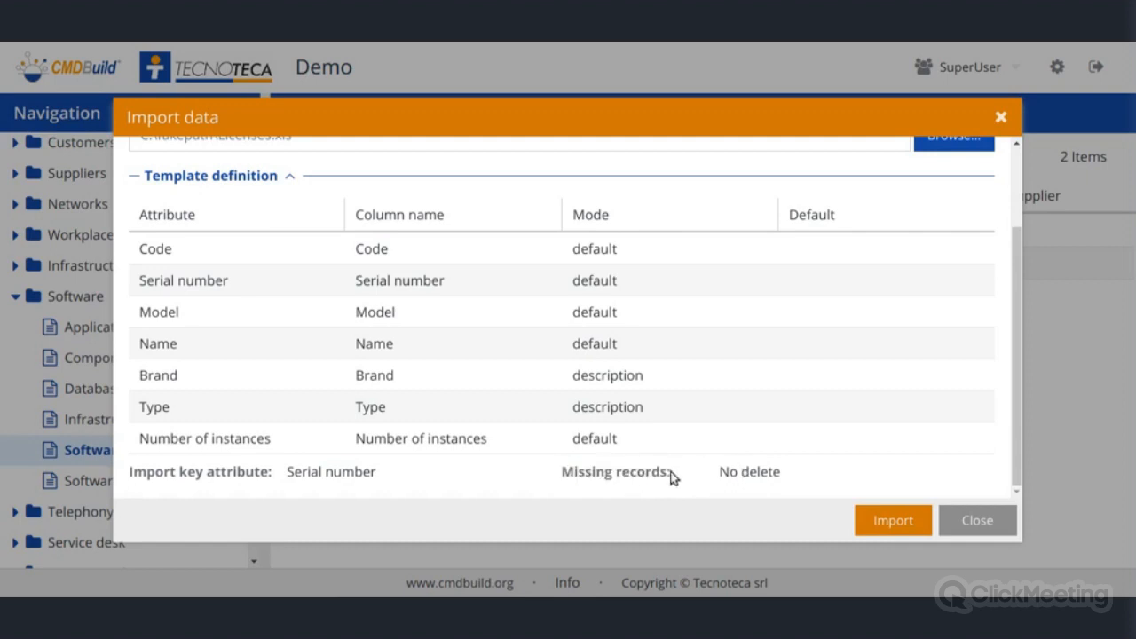
drag(726, 471, 777, 471)
click(722, 471)
Step: Review the chosen template, the source file and the whole template definition once more before importing
scroll(697, 470, up, 3)
scroll(697, 470, down, 3)
scroll(694, 471, up, 1)
scroll(694, 471, down, 1)
scroll(693, 472, up, 3)
scroll(693, 471, down, 3)
scroll(693, 471, up, 3)
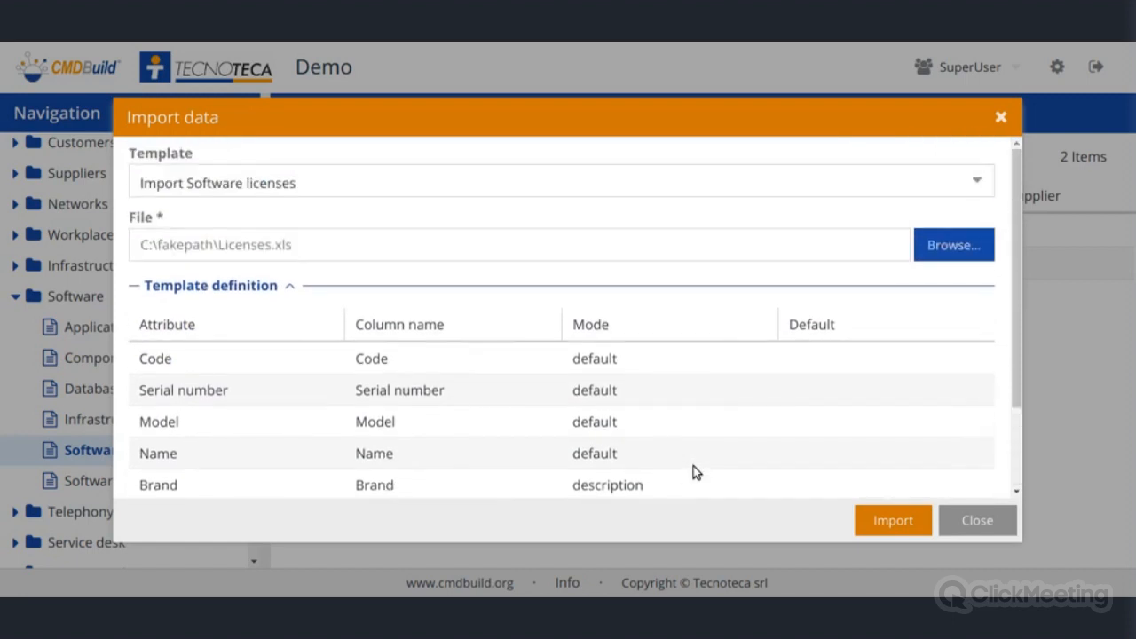
scroll(852, 412, down, 3)
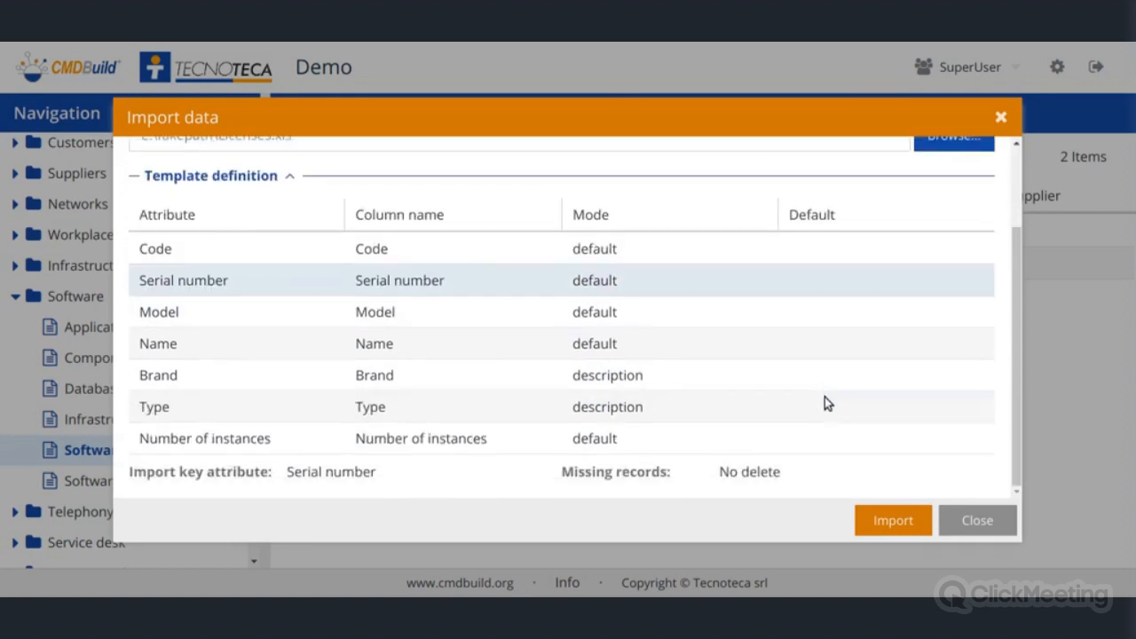
scroll(825, 403, up, 1)
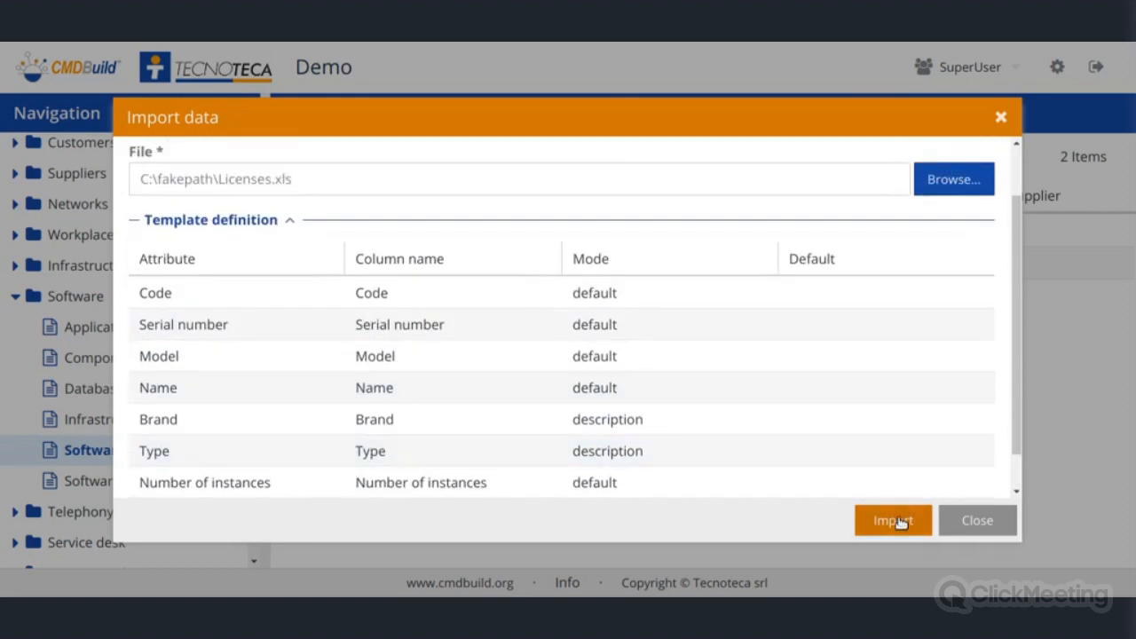
Step: Run the software license import and examine the import response summary with its list of errors
click(887, 519)
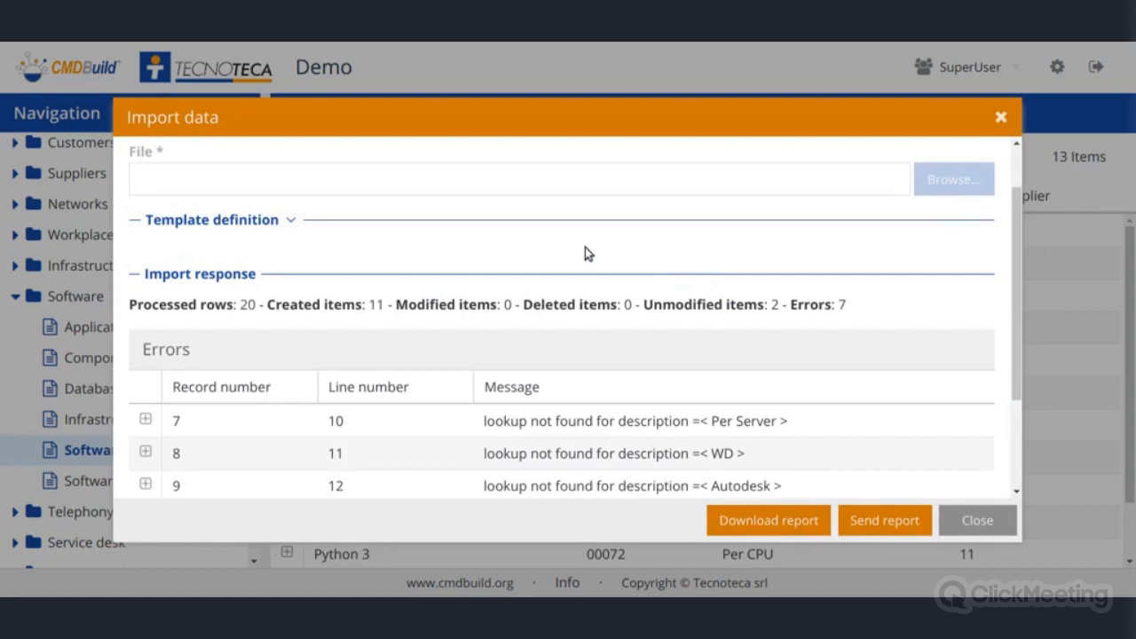
scroll(584, 246, up, 1)
scroll(585, 247, down, 1)
scroll(584, 247, up, 1)
scroll(585, 247, down, 1)
scroll(584, 246, down, 1)
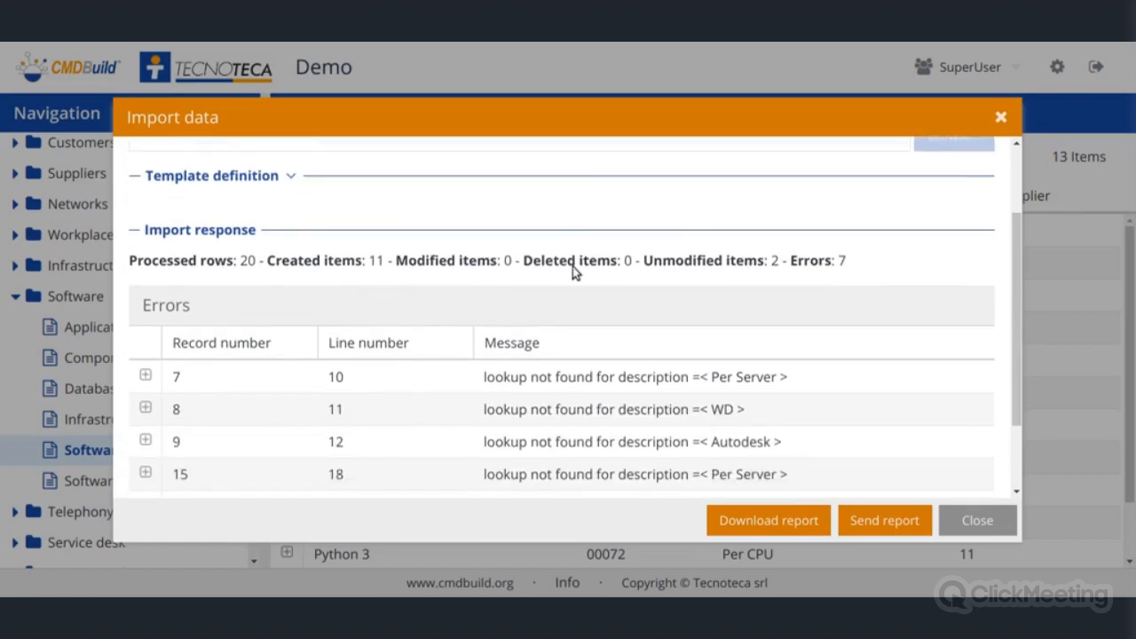
scroll(559, 277, down, 2)
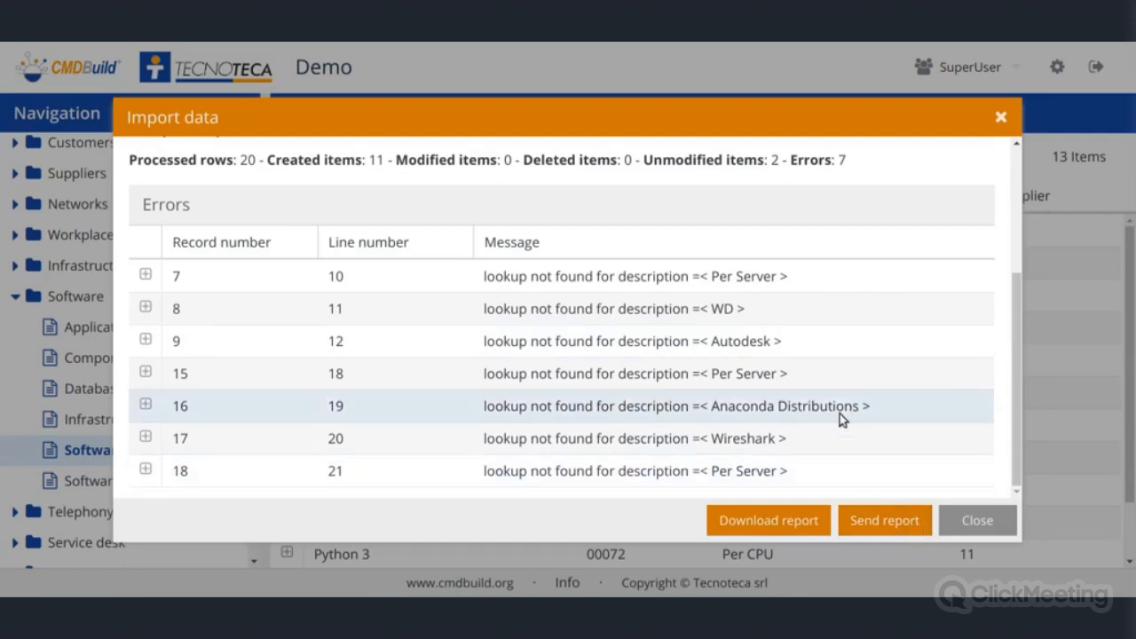
Step: Recheck the error messages of the rejected records and close the import dialog
scroll(839, 417, up, 1)
scroll(840, 417, down, 1)
scroll(674, 408, up, 3)
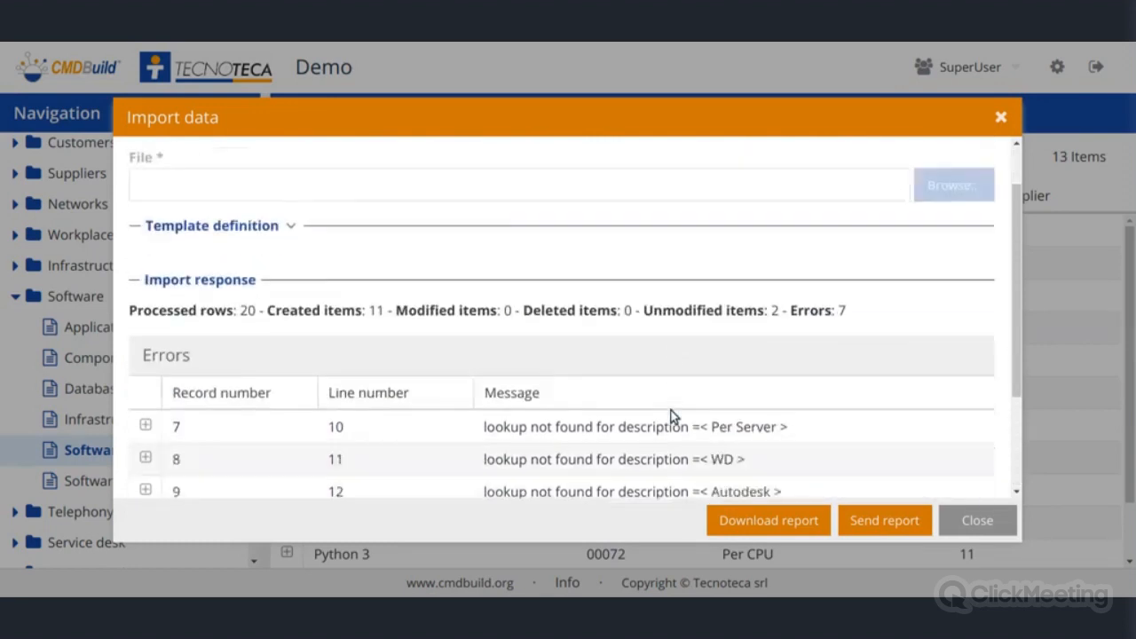
scroll(672, 417, down, 3)
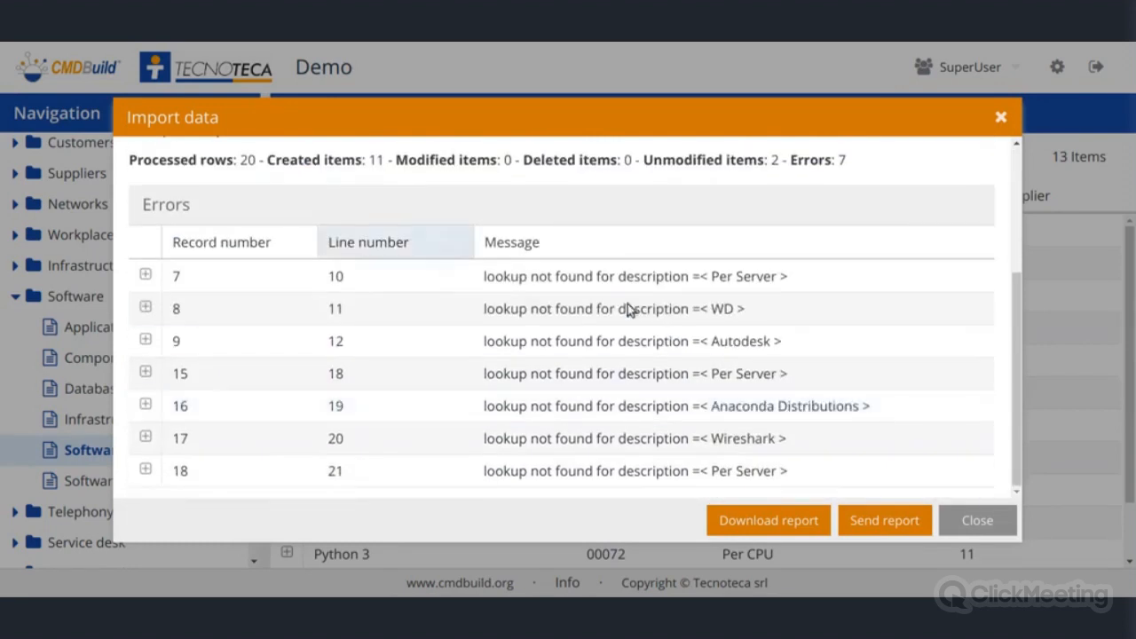
click(987, 526)
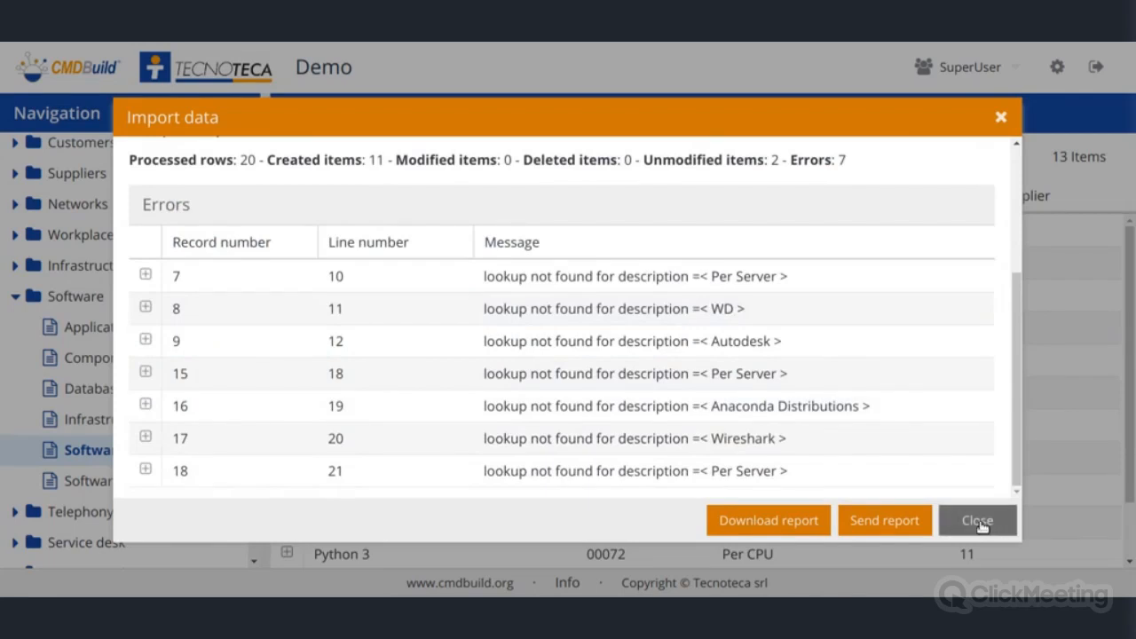
click(979, 523)
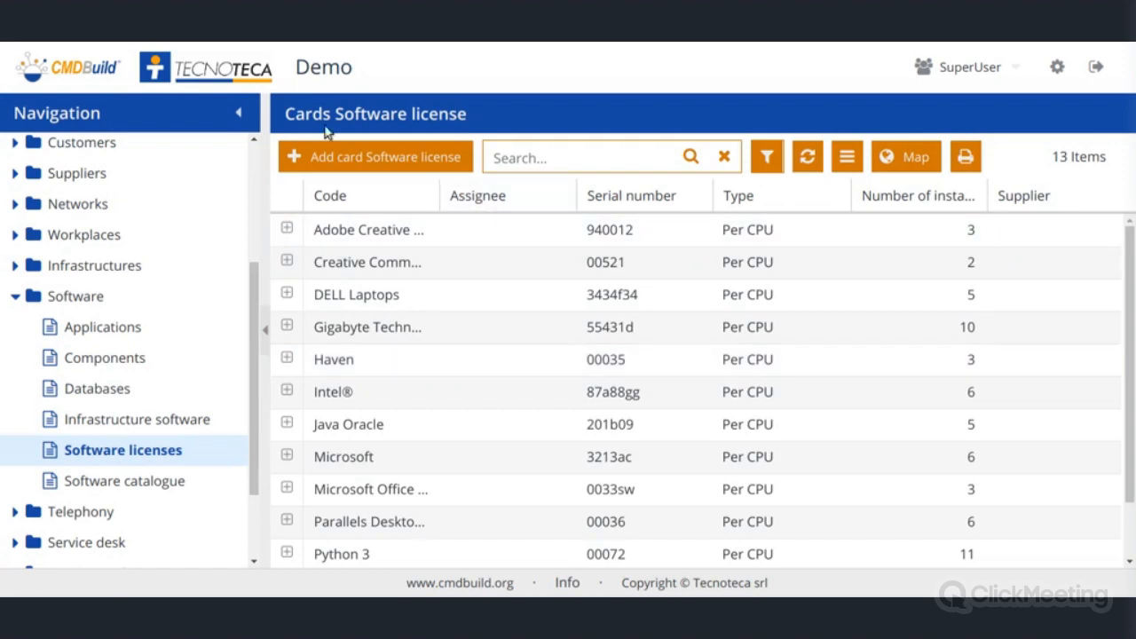
Step: Open the administration module and display the list of import/export templates
right_click(1056, 69)
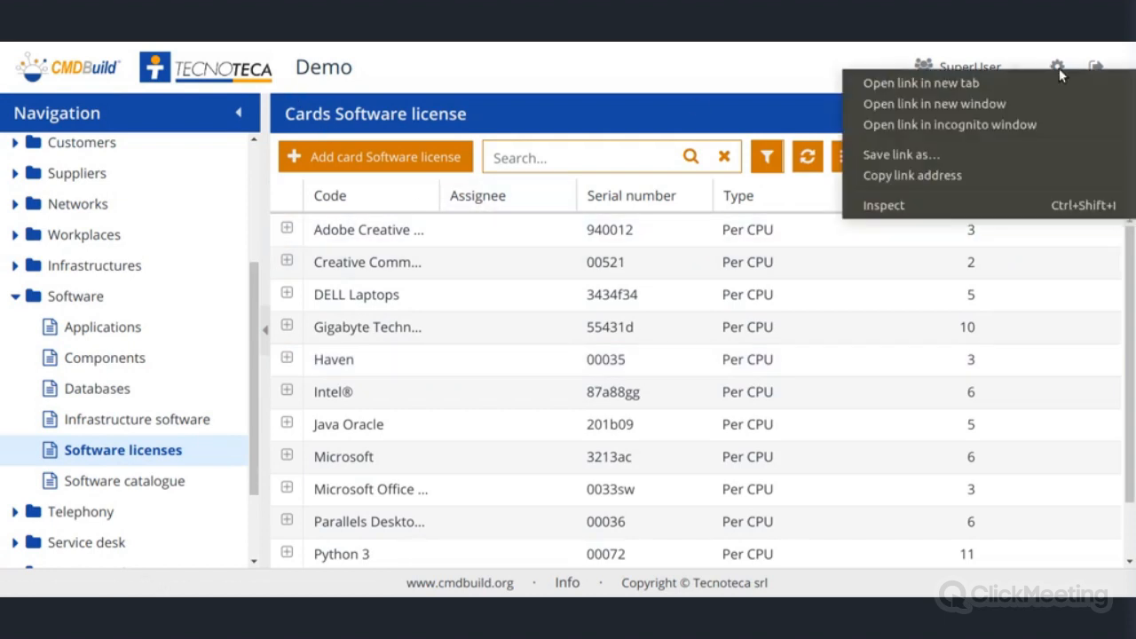
click(1049, 86)
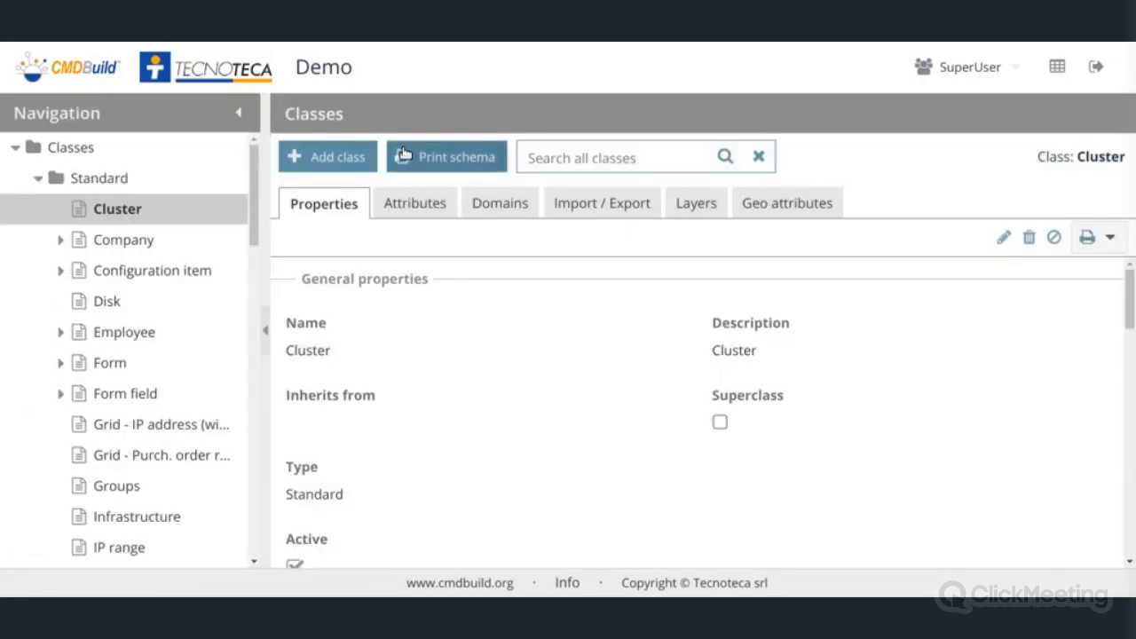
click(38, 178)
scroll(49, 204, down, 3)
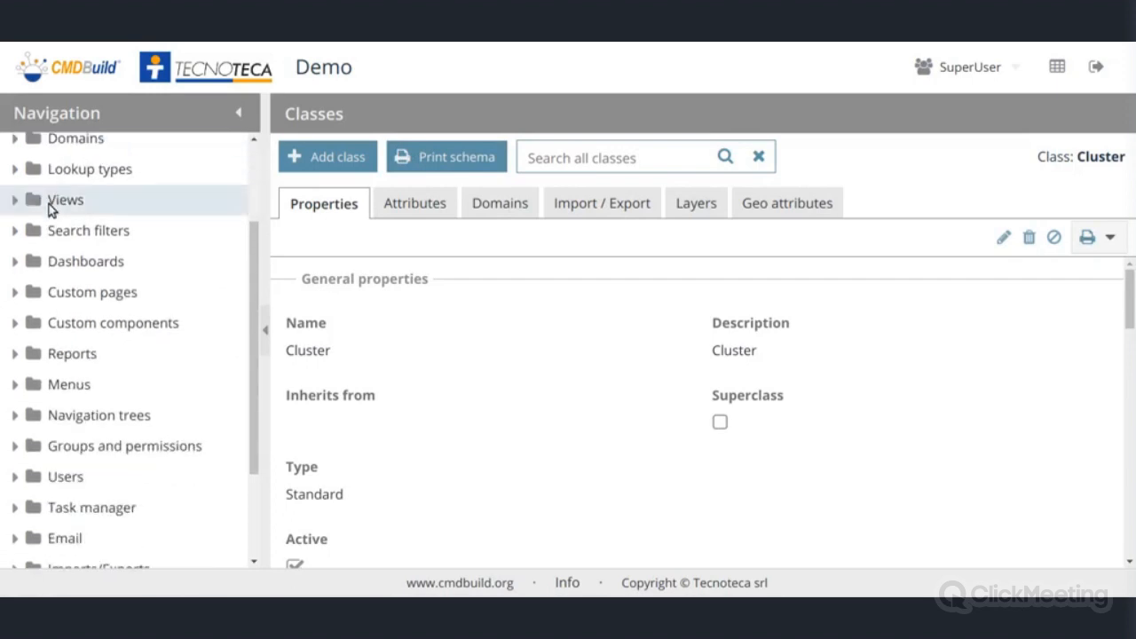
scroll(49, 204, down, 3)
click(15, 428)
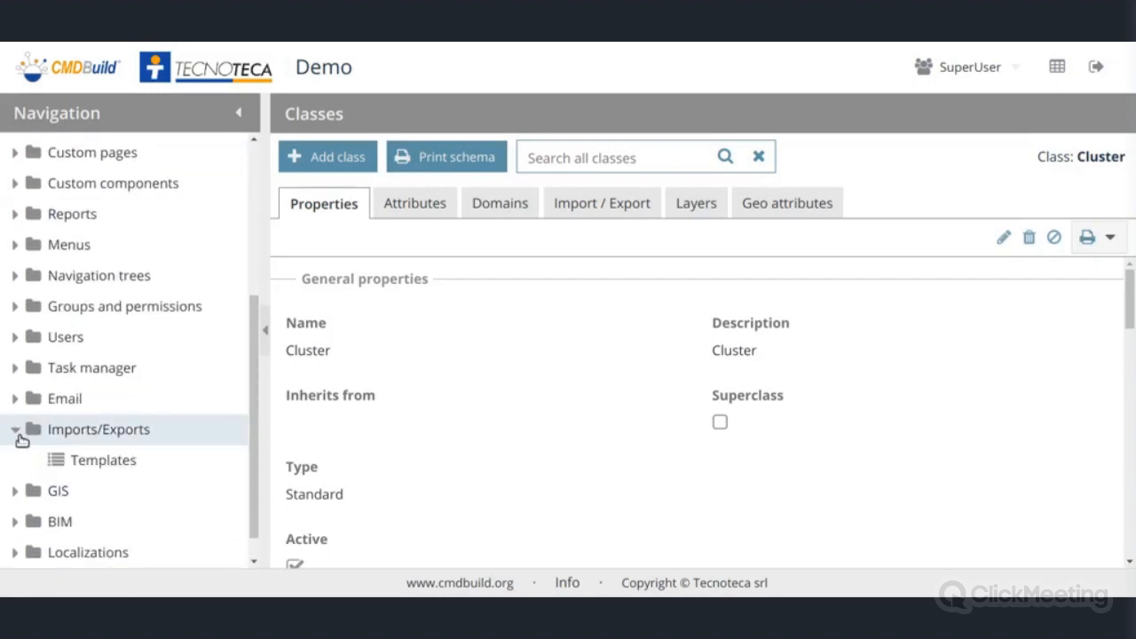
click(94, 462)
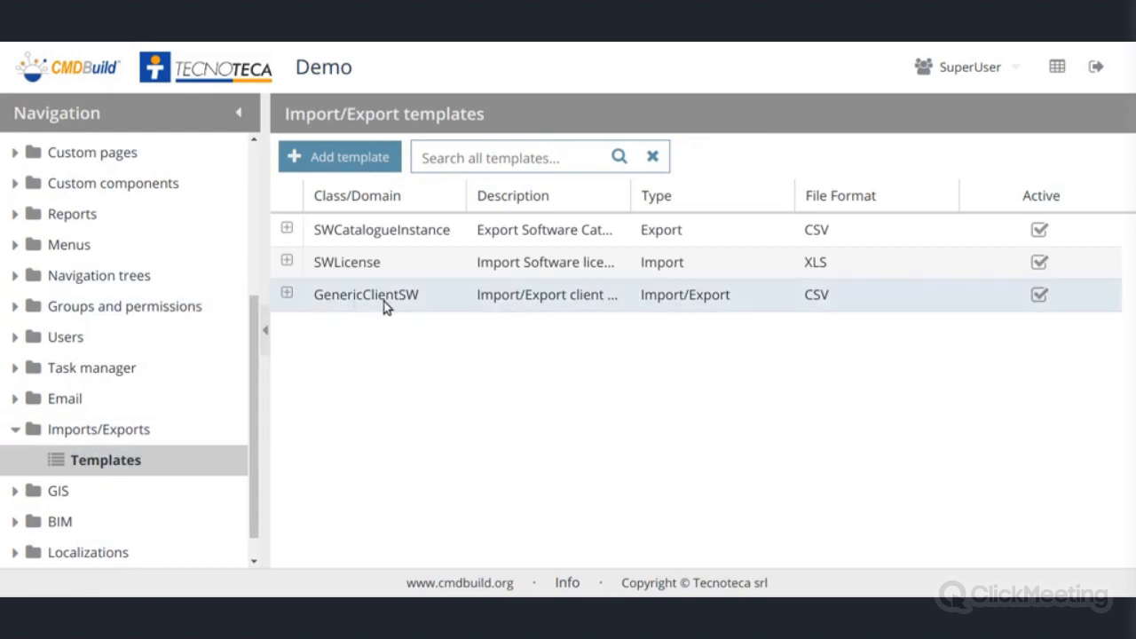
Step: Expand the GenericClientSW template and check its general properties, including the file format and CSV separator
click(303, 299)
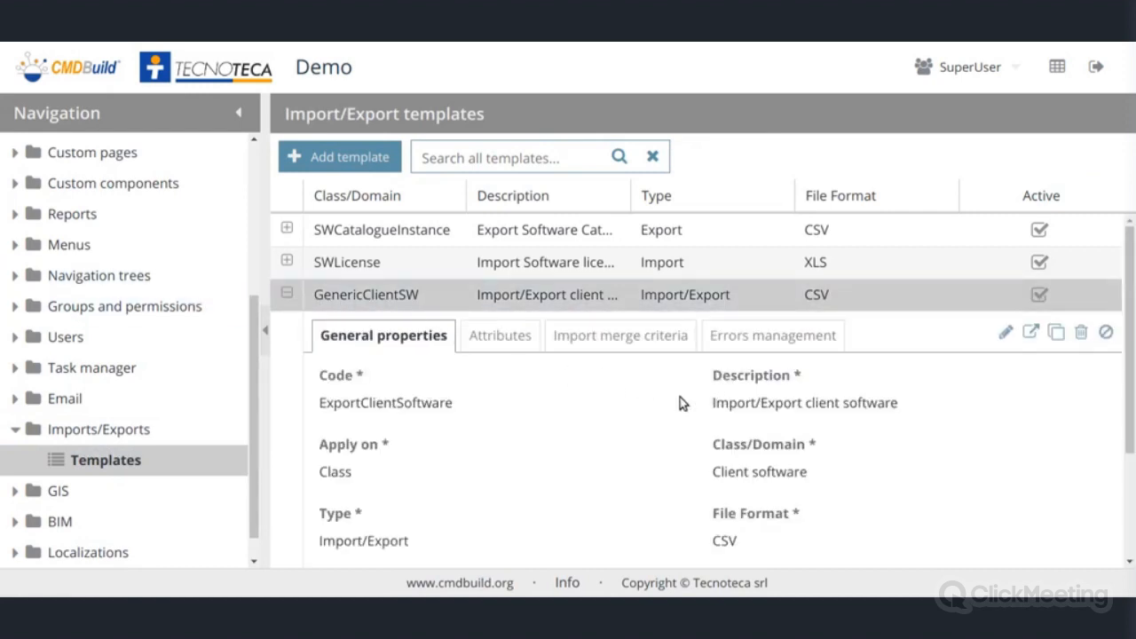
scroll(666, 517, down, 1)
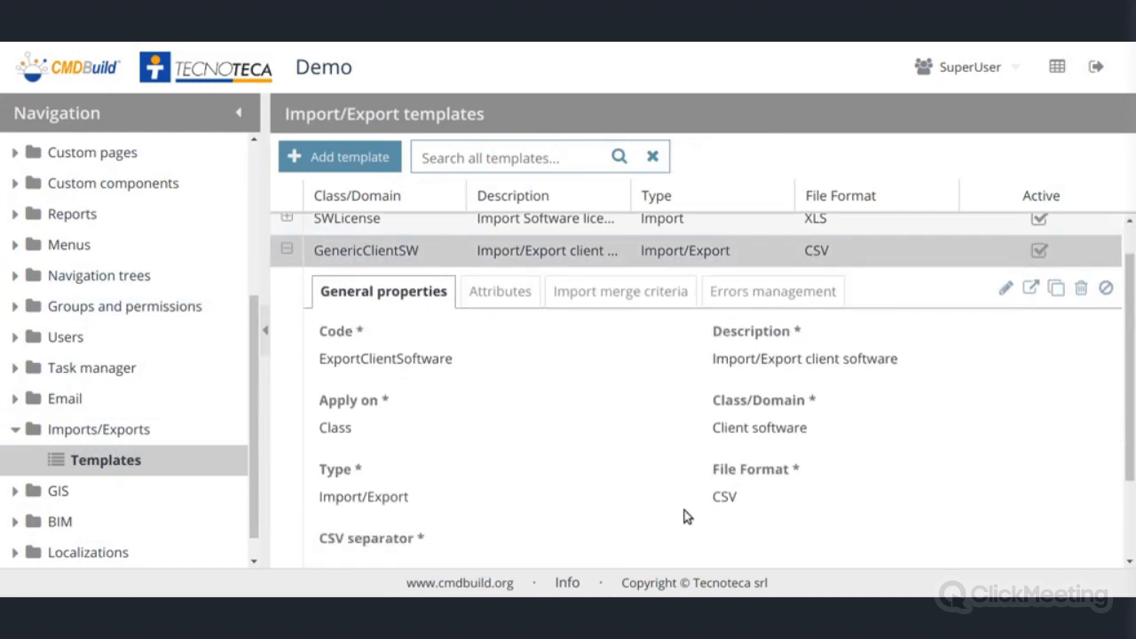
drag(714, 496, 739, 501)
click(730, 498)
scroll(677, 441, down, 1)
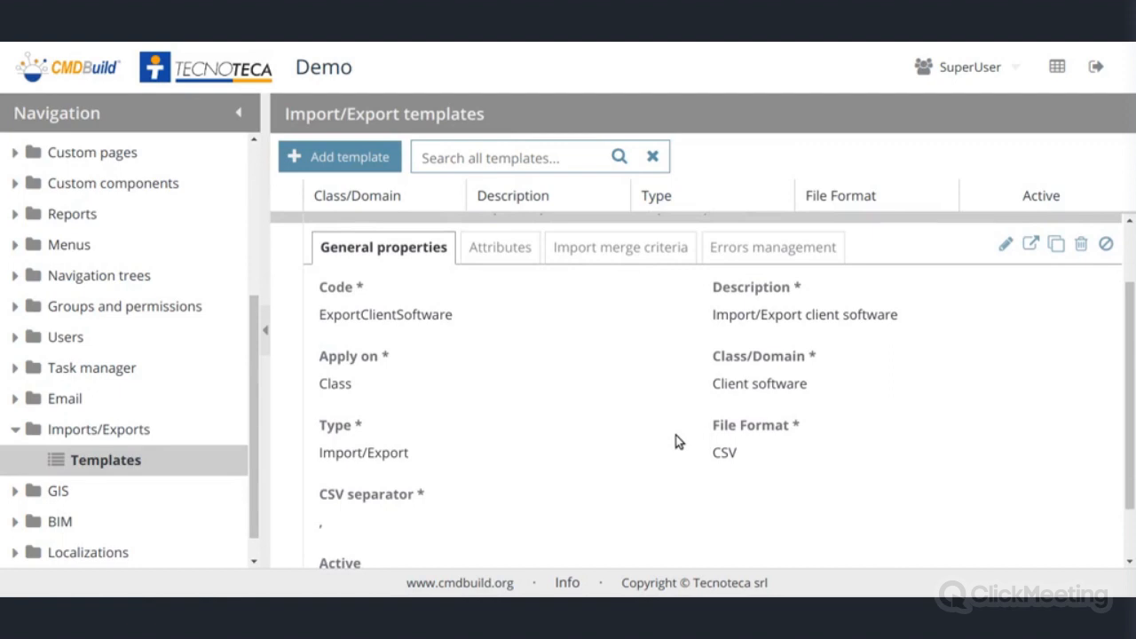
Step: Open the client software template in its own window and review its complete definition
click(1030, 243)
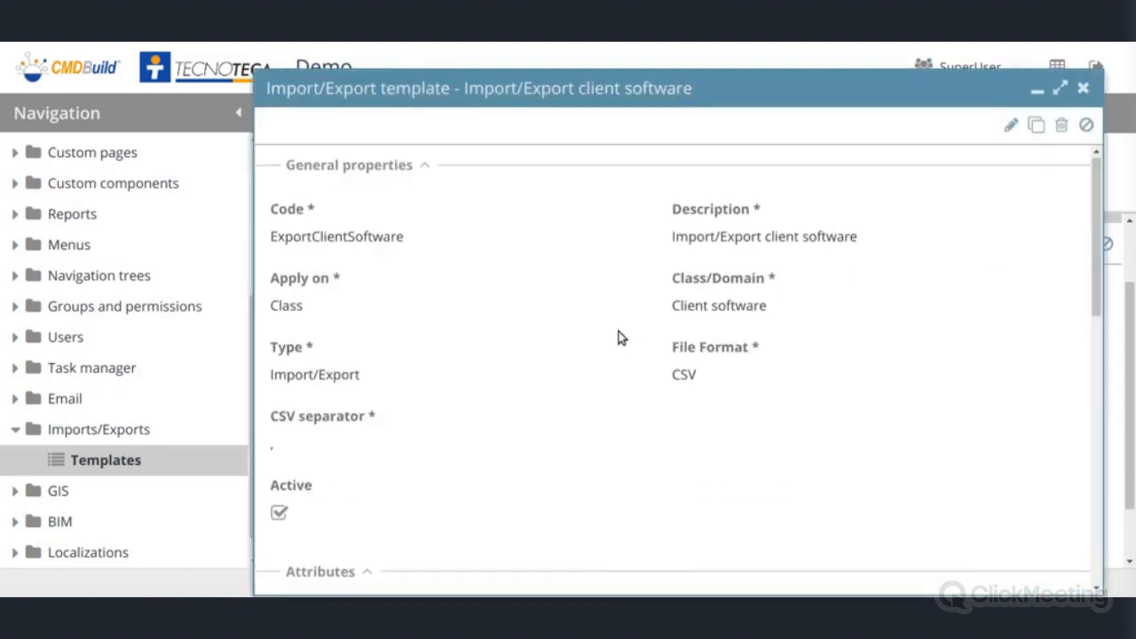
scroll(618, 331, down, 1)
drag(675, 331, 690, 330)
click(684, 333)
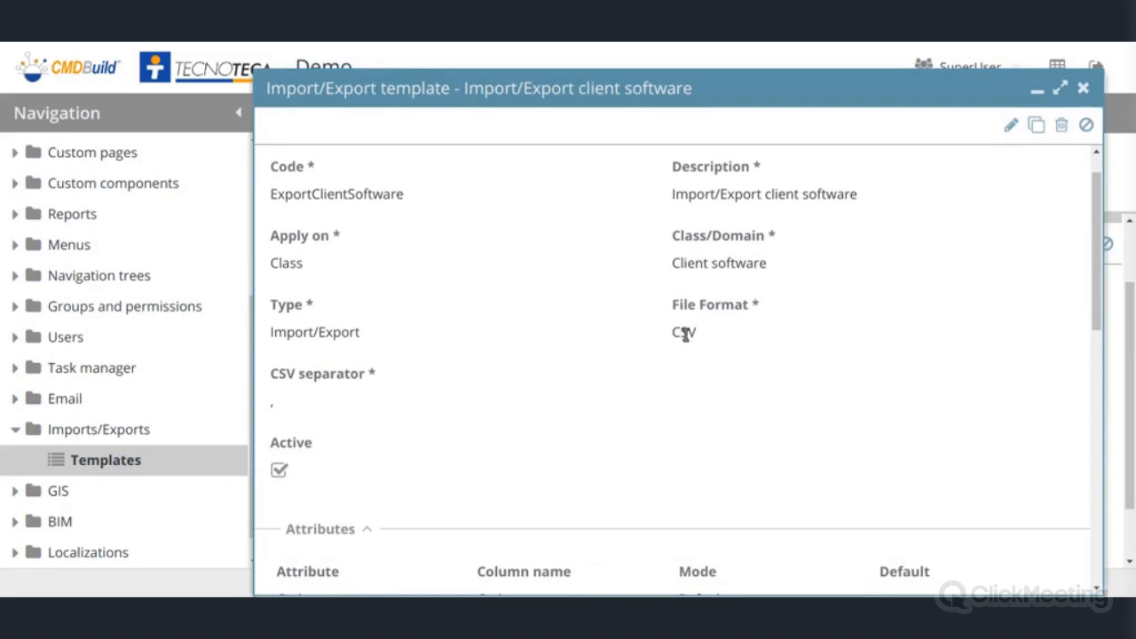
scroll(663, 334, up, 1)
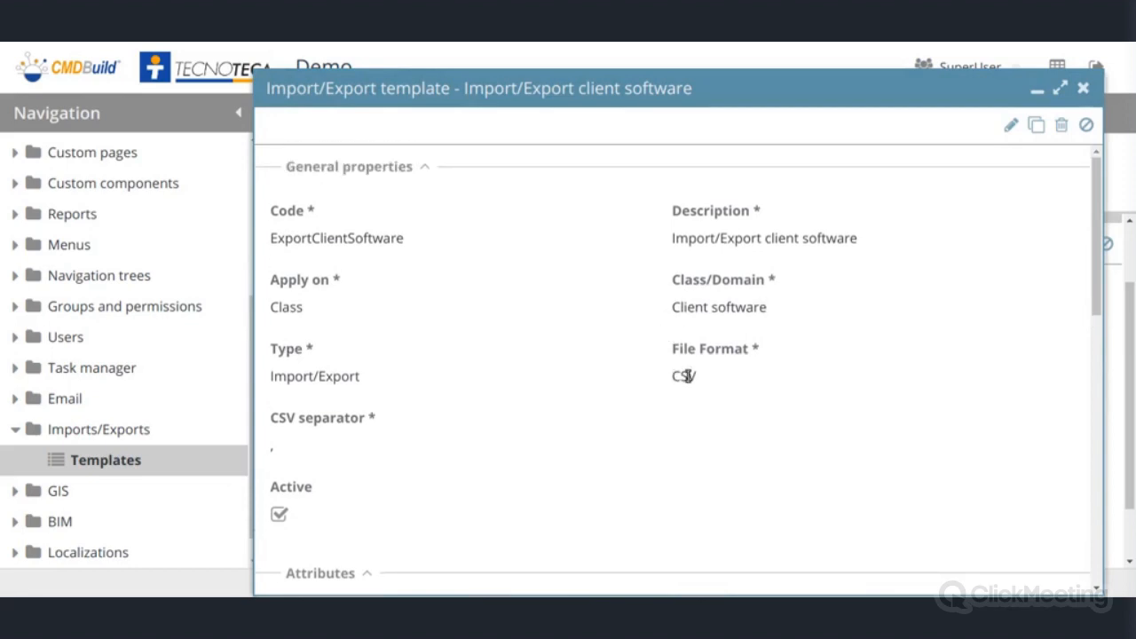
scroll(555, 388, down, 1)
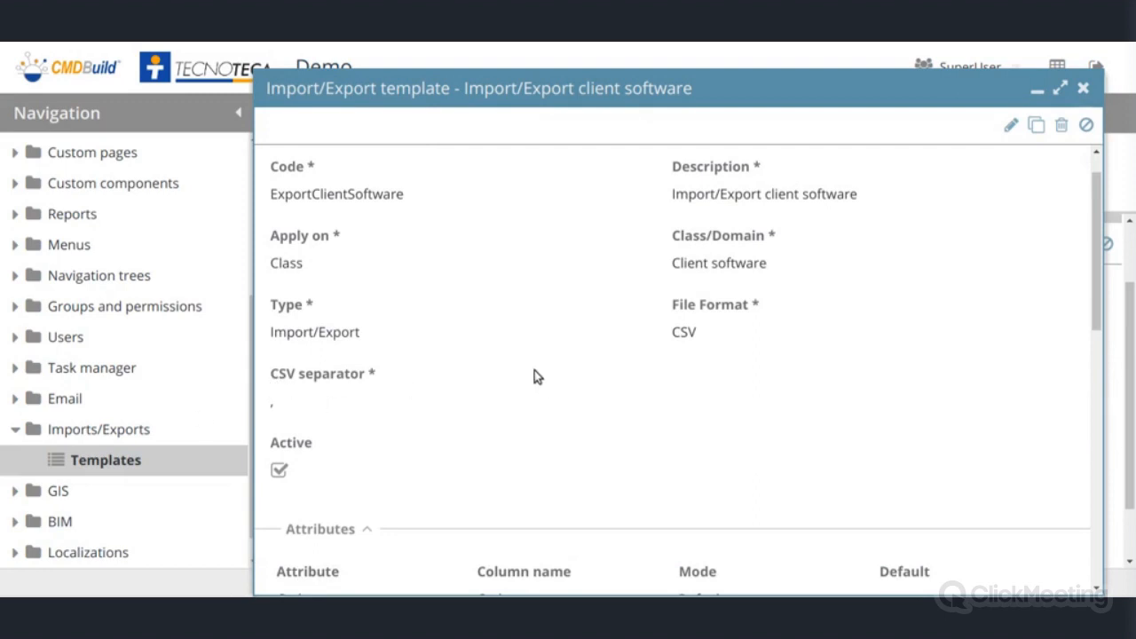
scroll(535, 372, down, 5)
scroll(1025, 158, up, 6)
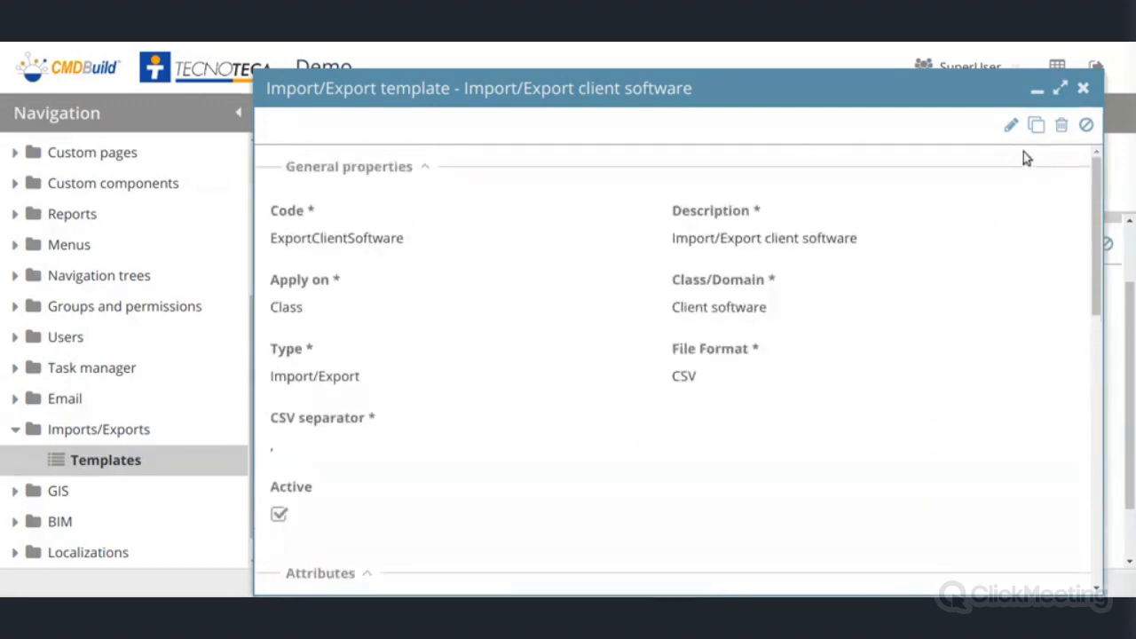
Step: Edit the client software template, check the available CSV separators and set the file format to XLS
click(1011, 125)
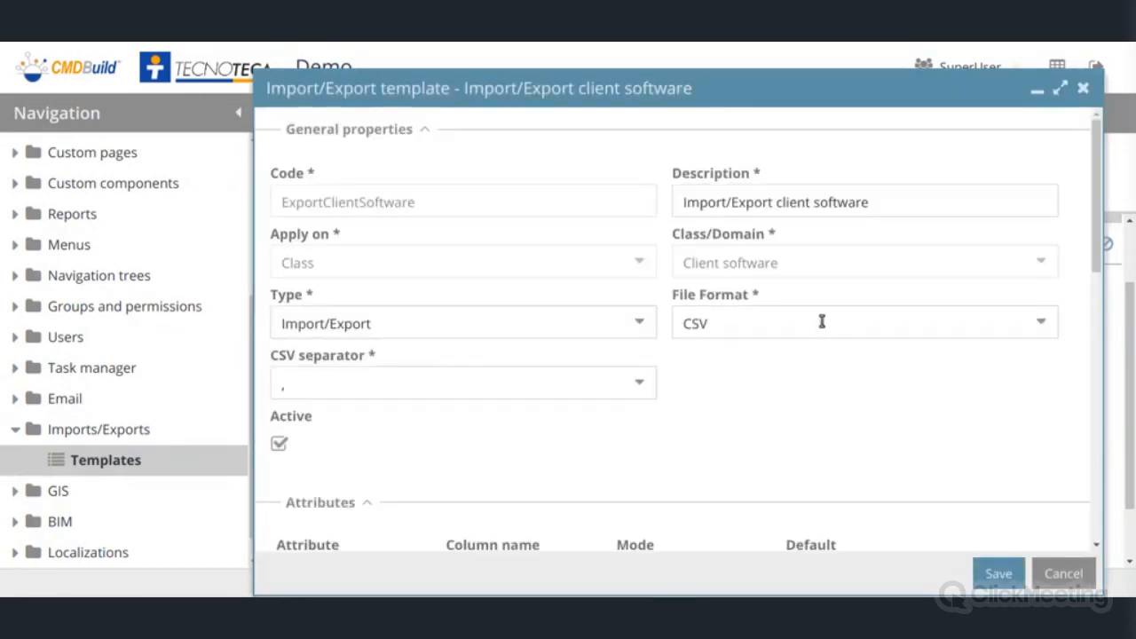
click(1041, 322)
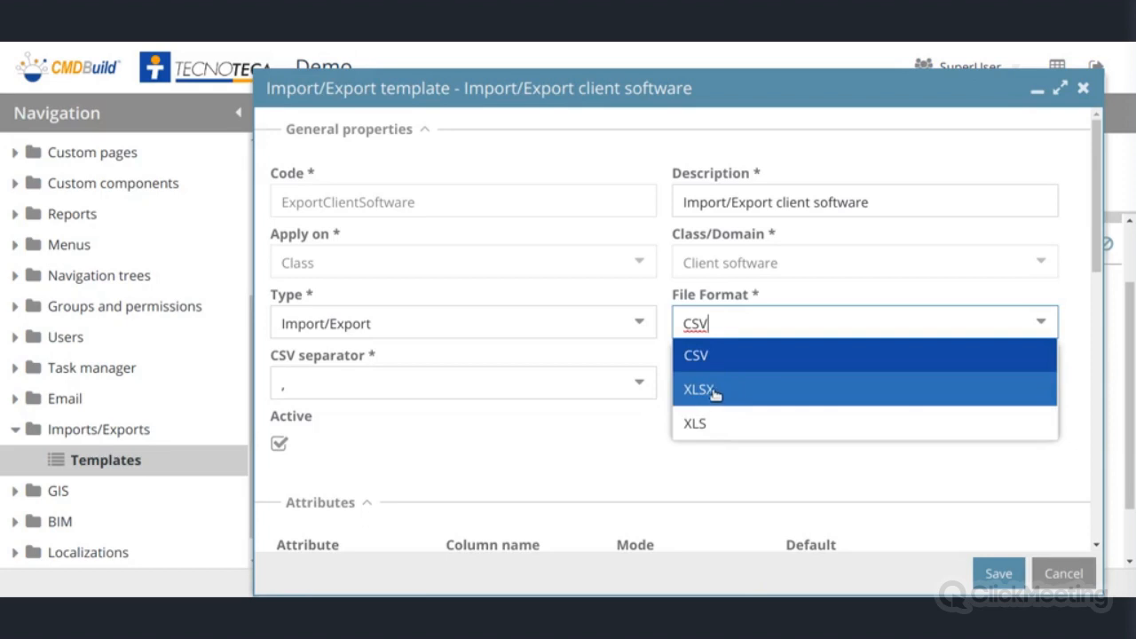
click(631, 425)
click(646, 392)
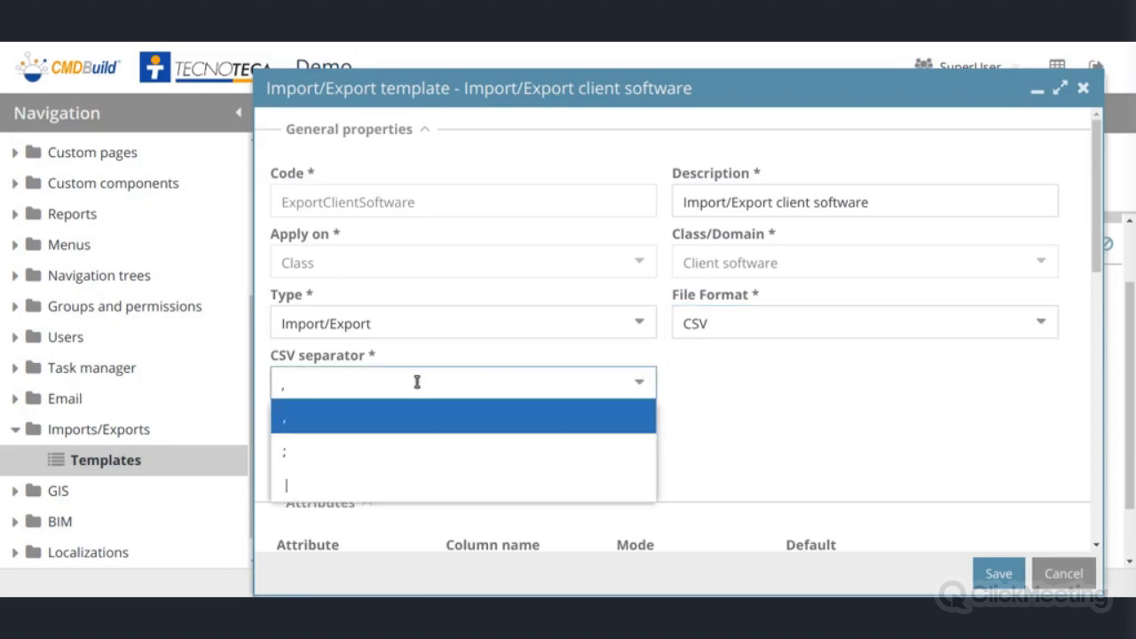
click(702, 412)
click(743, 332)
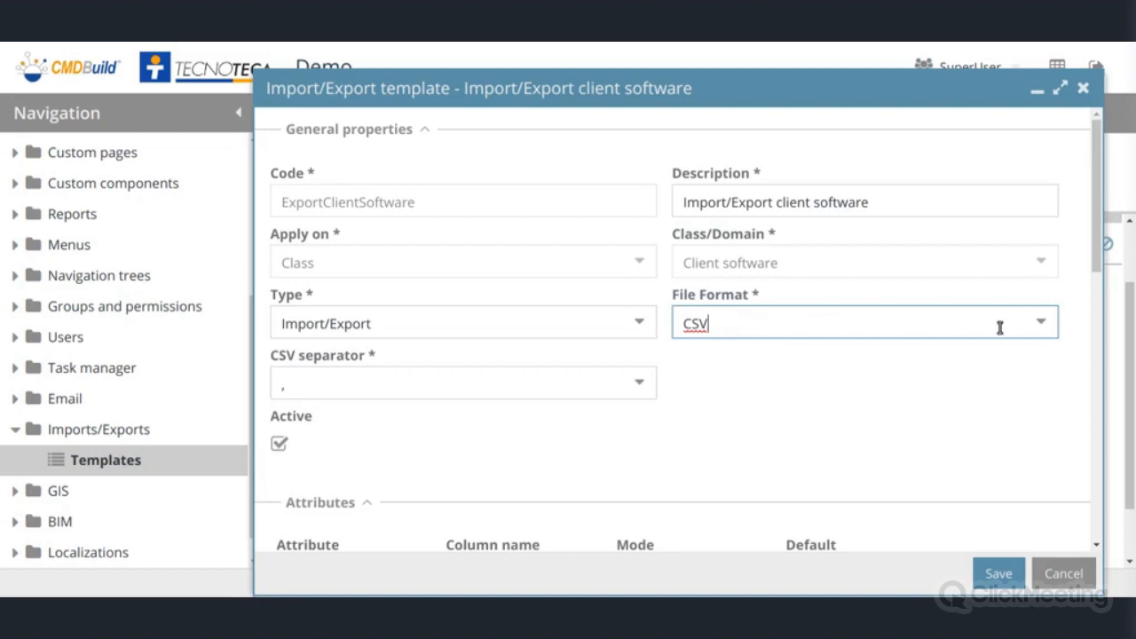
click(1041, 323)
click(816, 433)
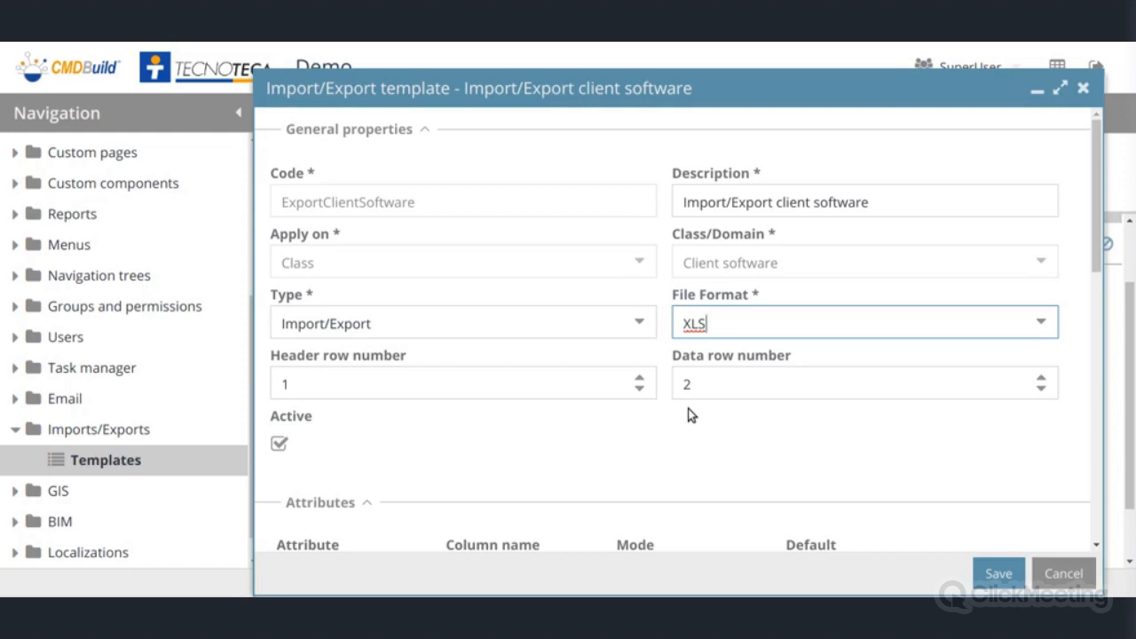
Step: Choose Room as the attribute for a new mapping row in the template's attribute list
scroll(688, 409, down, 3)
scroll(687, 415, down, 3)
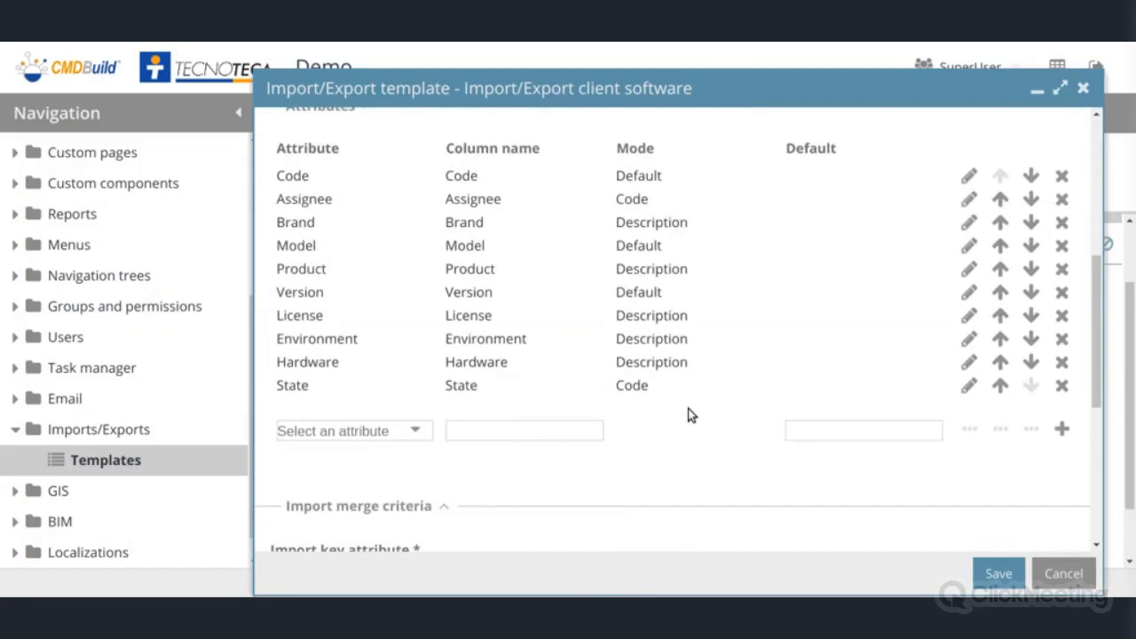
scroll(687, 415, up, 1)
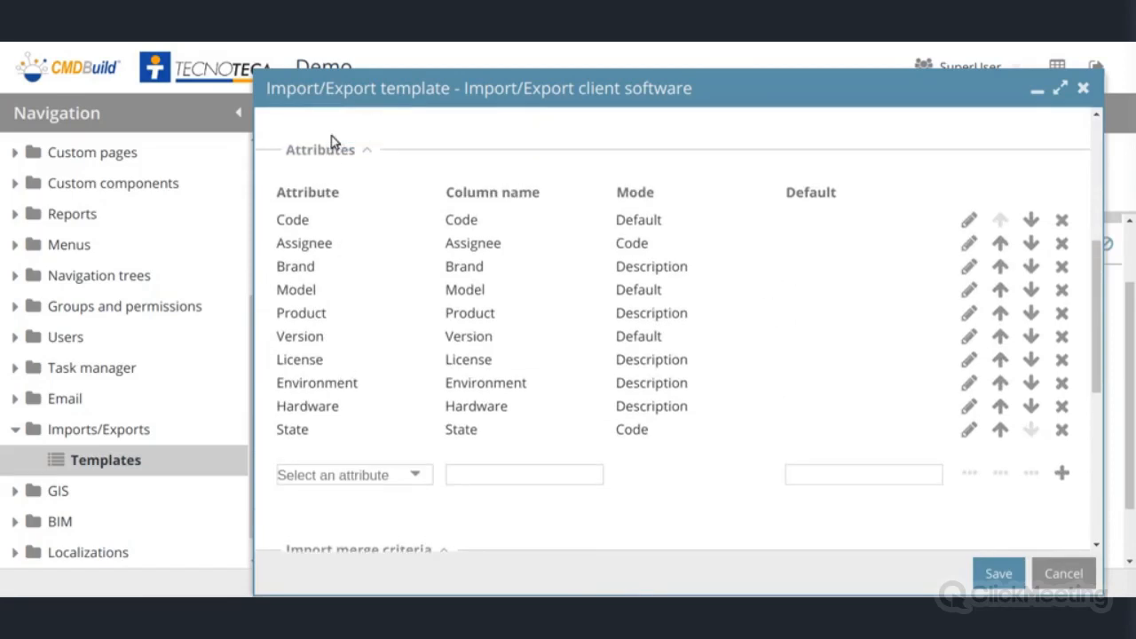
scroll(483, 213, down, 1)
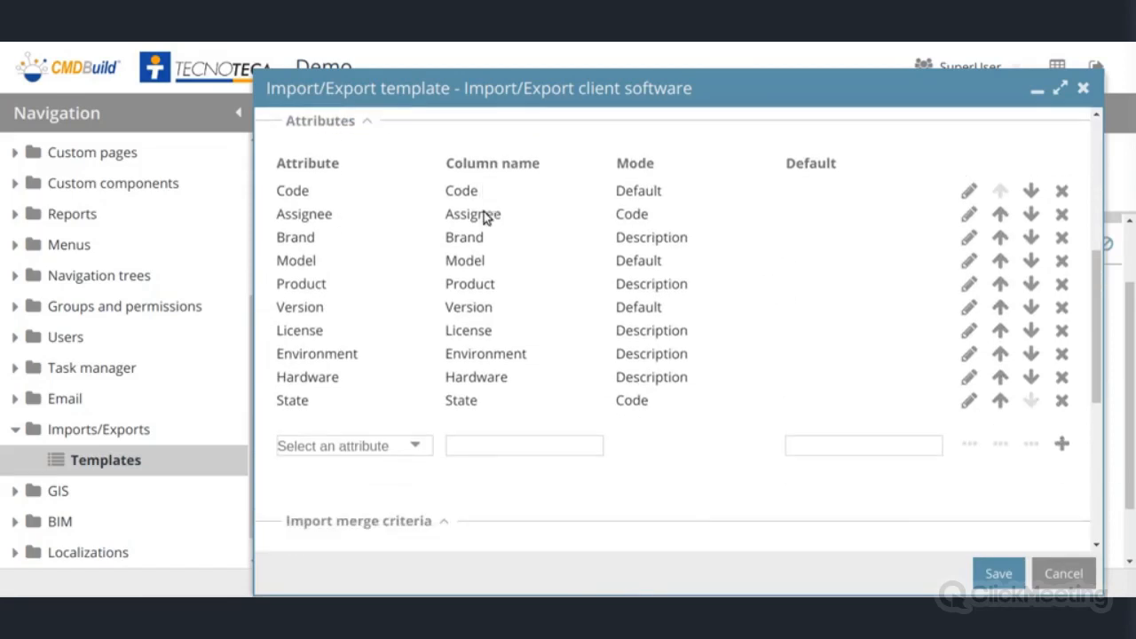
click(419, 432)
scroll(371, 267, down, 2)
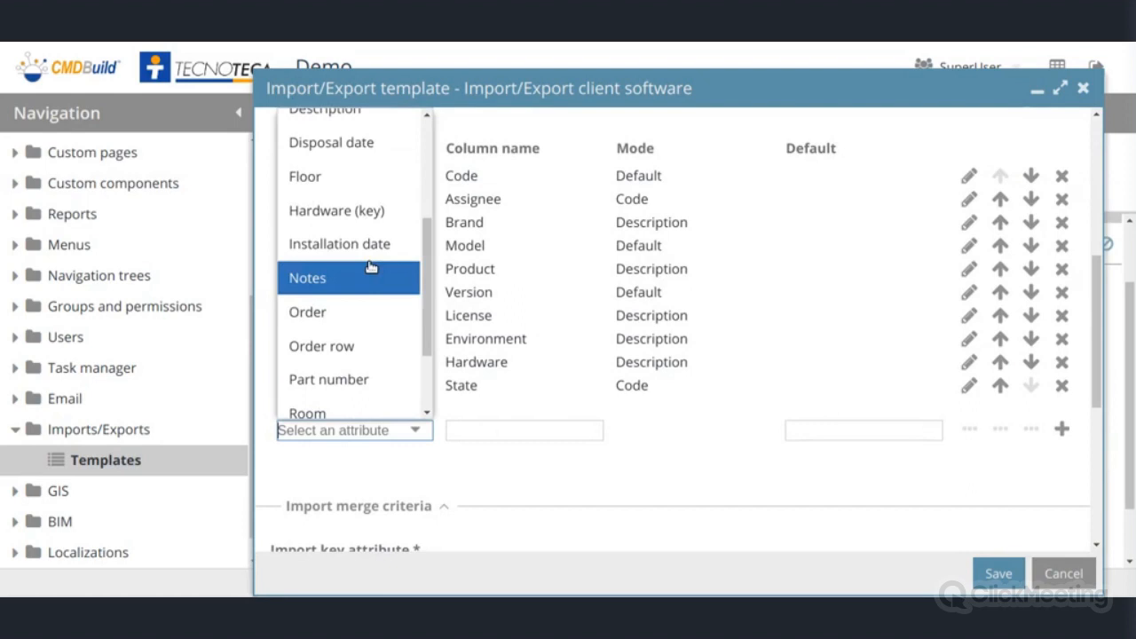
scroll(359, 302, down, 2)
click(349, 305)
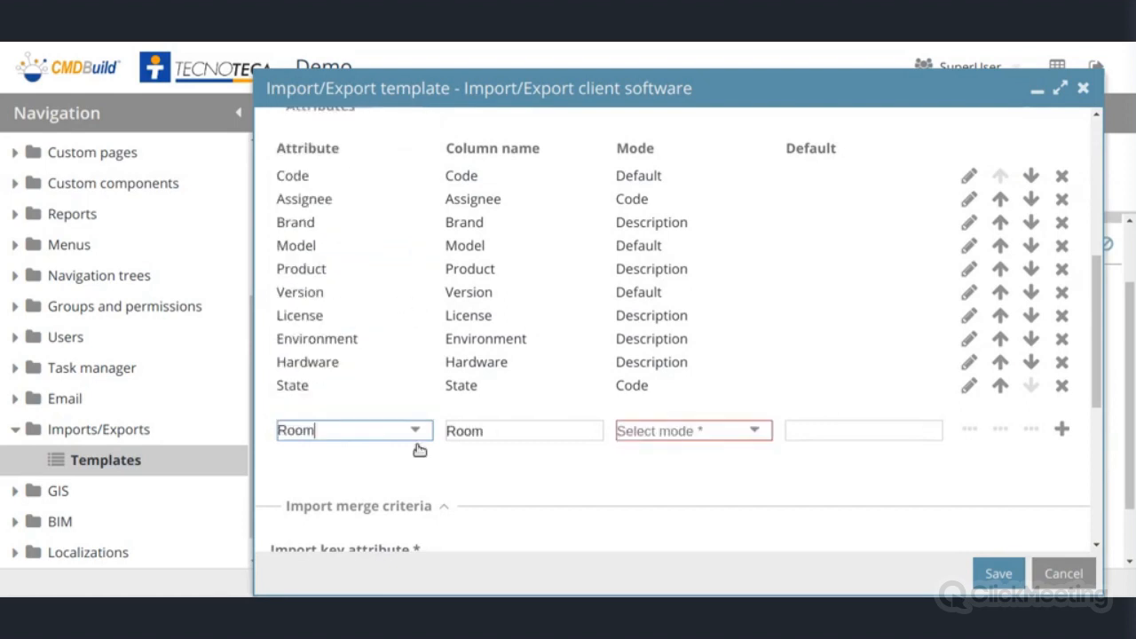
Step: Set the mode of the new Room row to Code and add the row to the template's attributes
scroll(415, 468, up, 1)
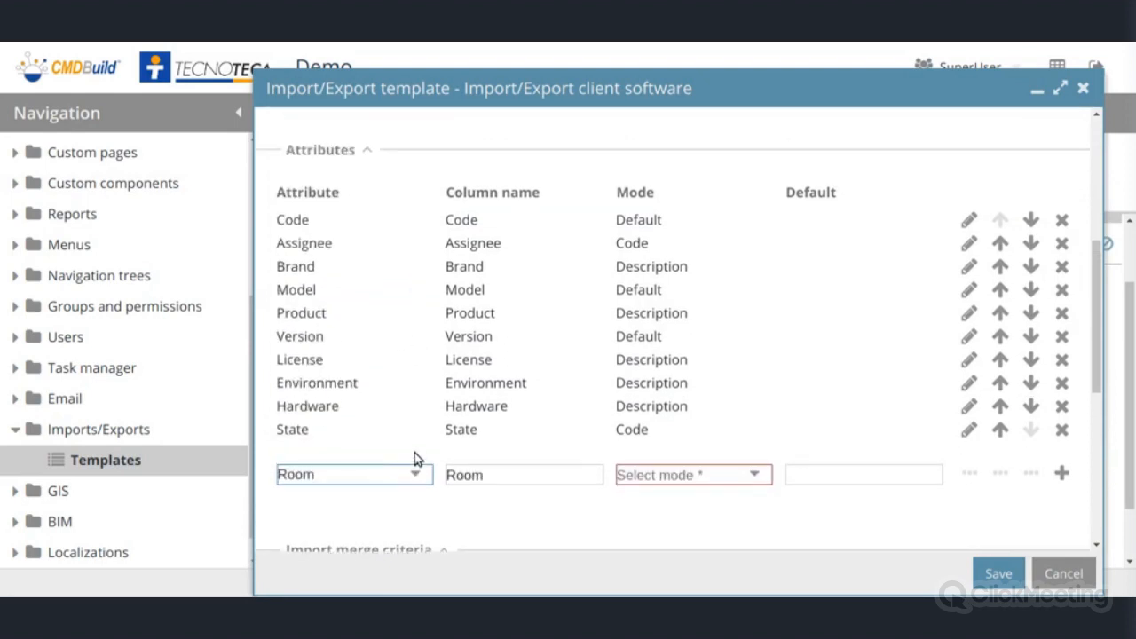
scroll(414, 457, down, 1)
scroll(573, 390, up, 1)
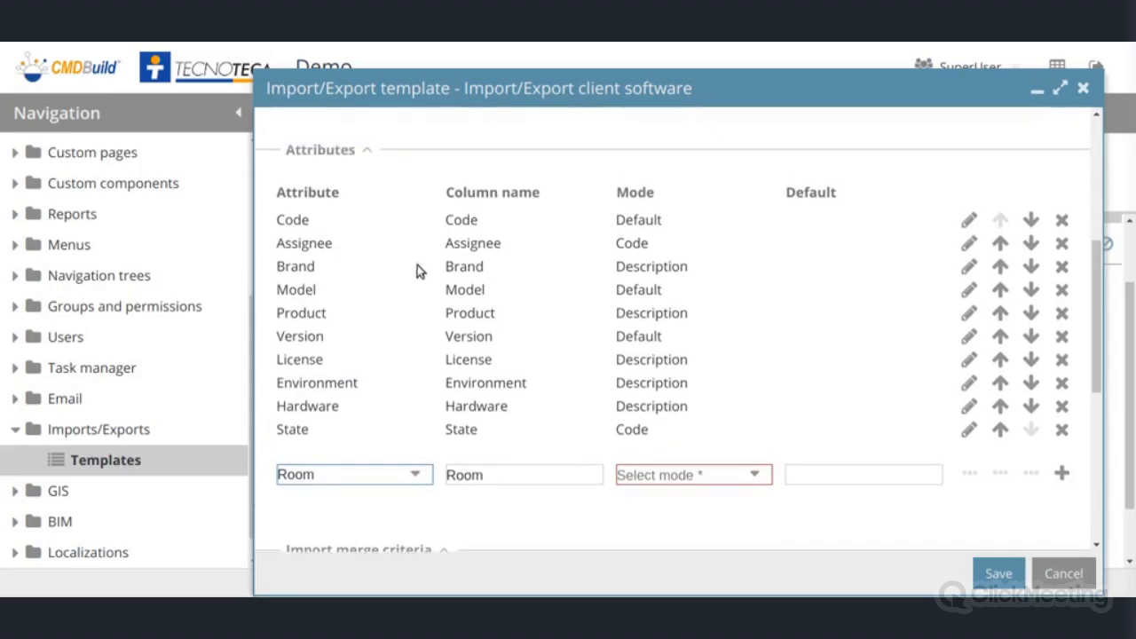
click(743, 478)
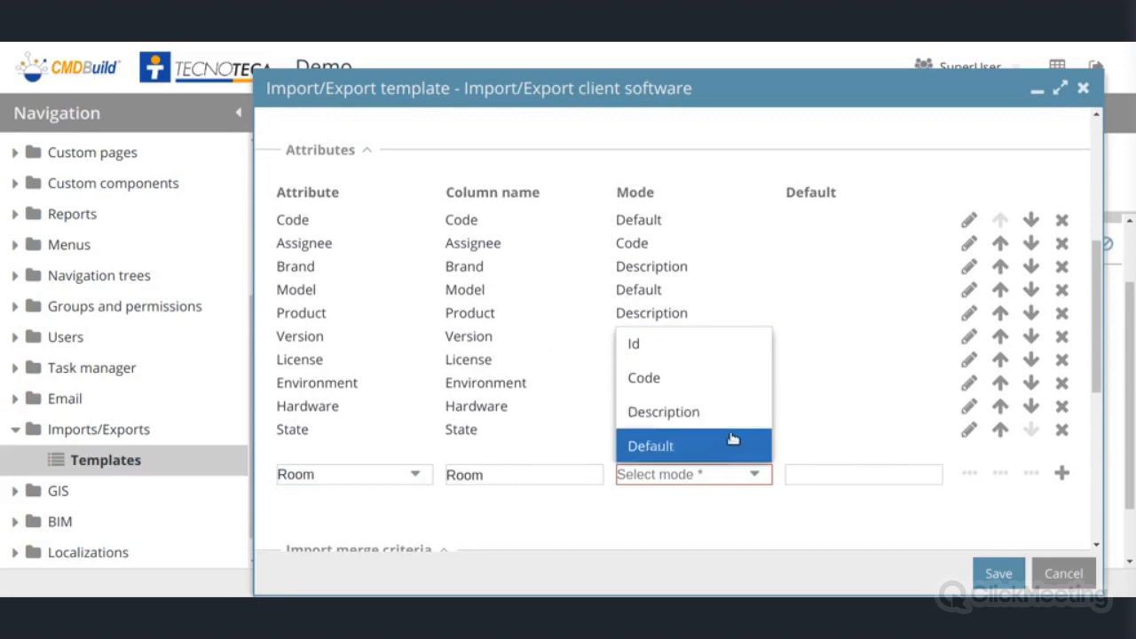
click(724, 374)
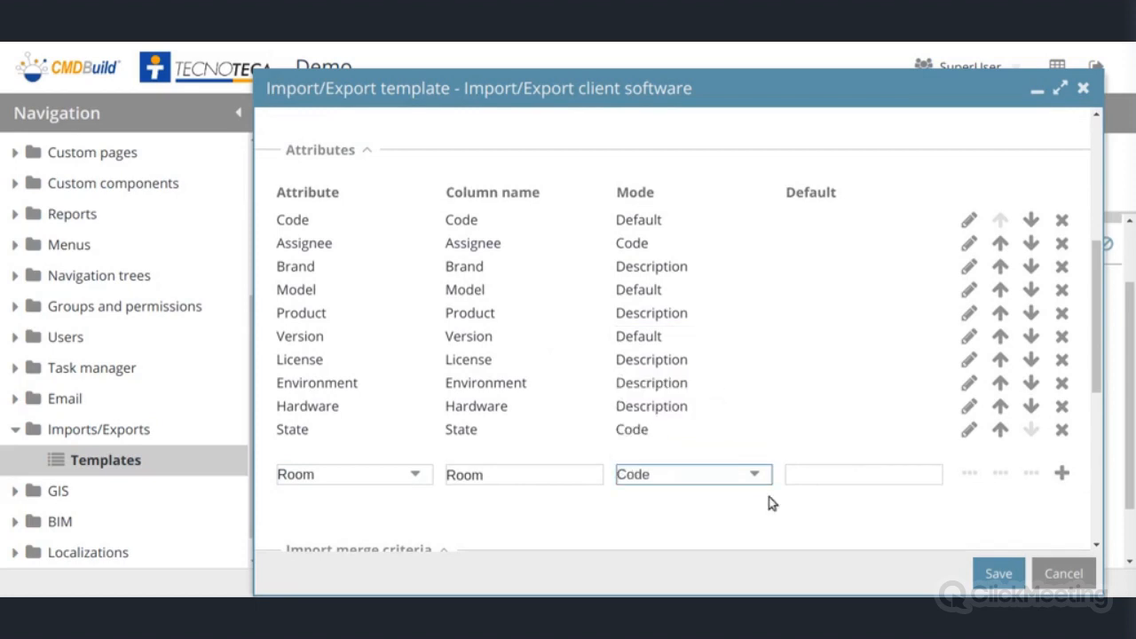
click(1061, 473)
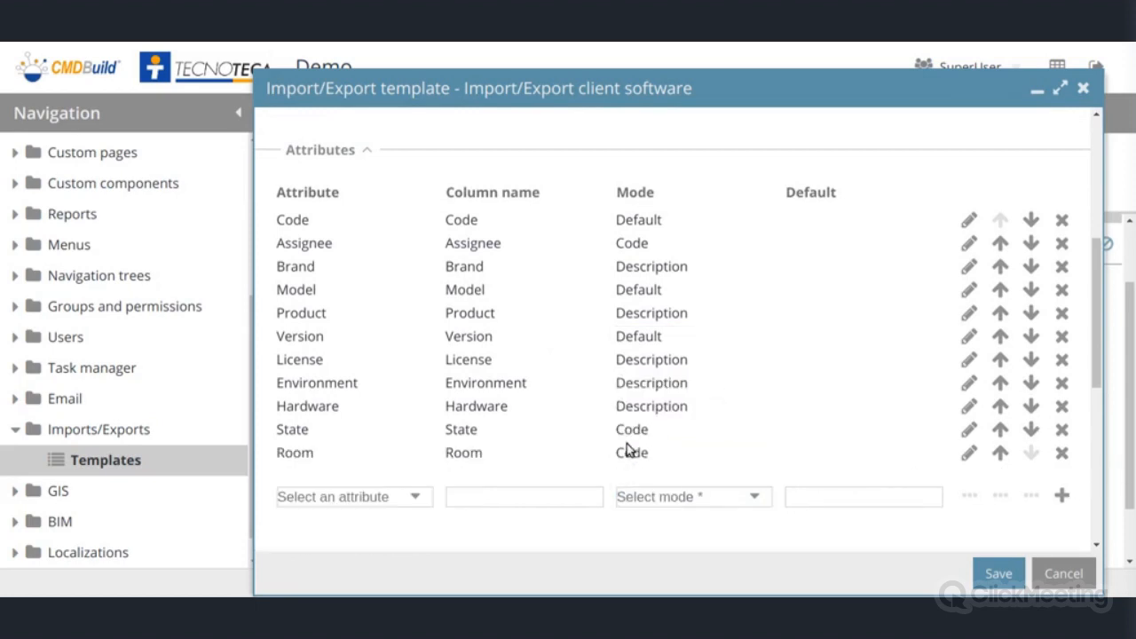
Step: Examine the attributes available as import key in the template's merge criteria and keep Code as the key
scroll(672, 444, down, 6)
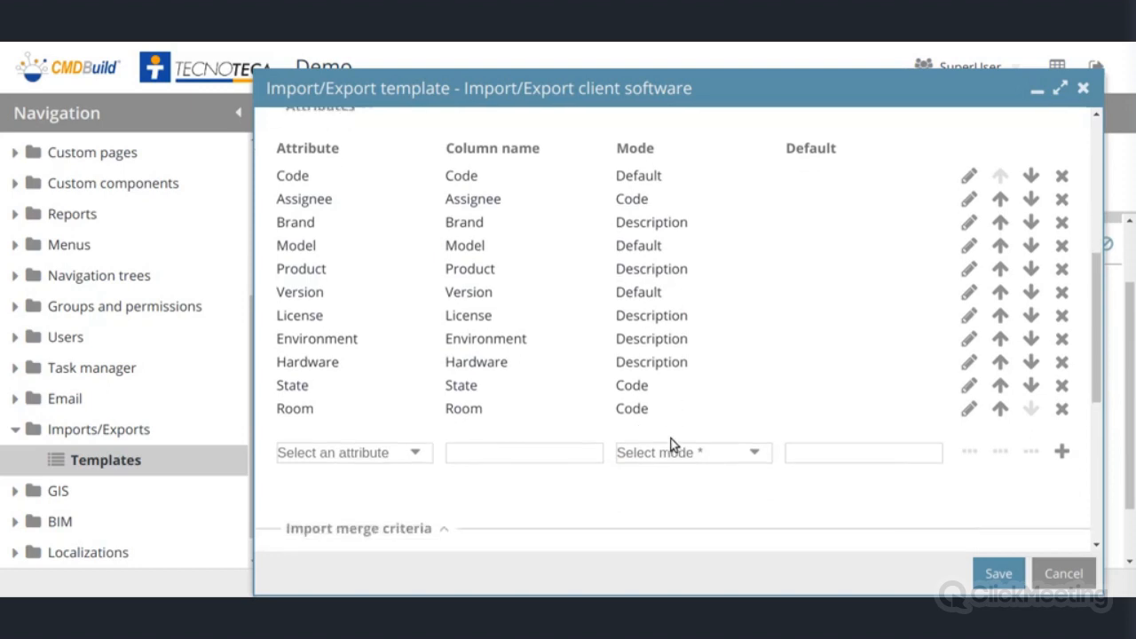
scroll(672, 419, down, 3)
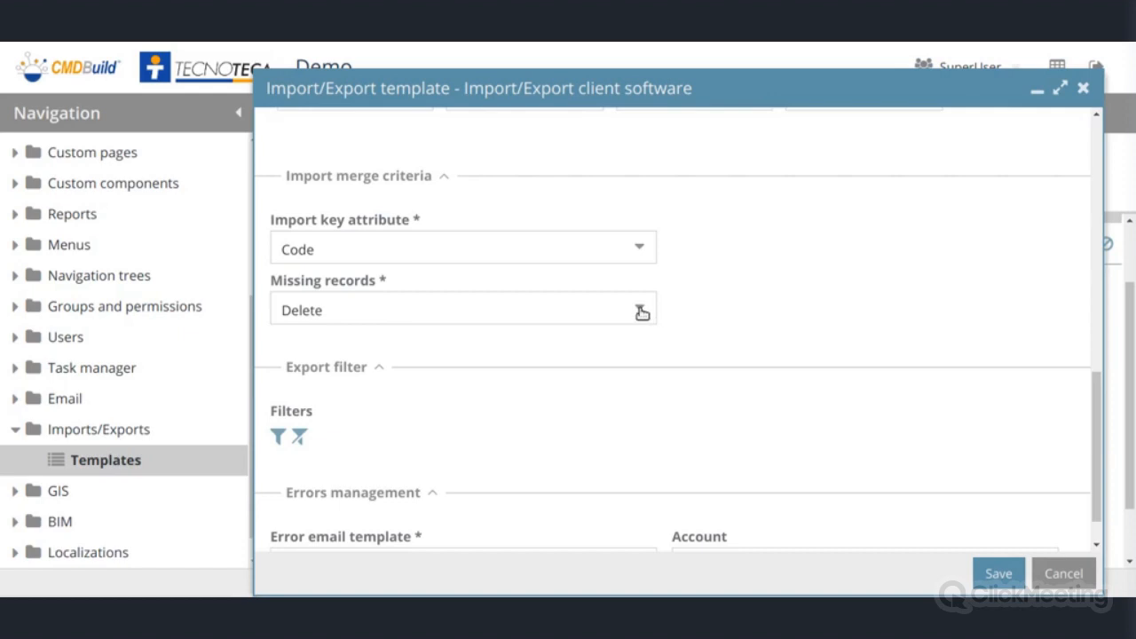
click(639, 248)
scroll(577, 429, down, 2)
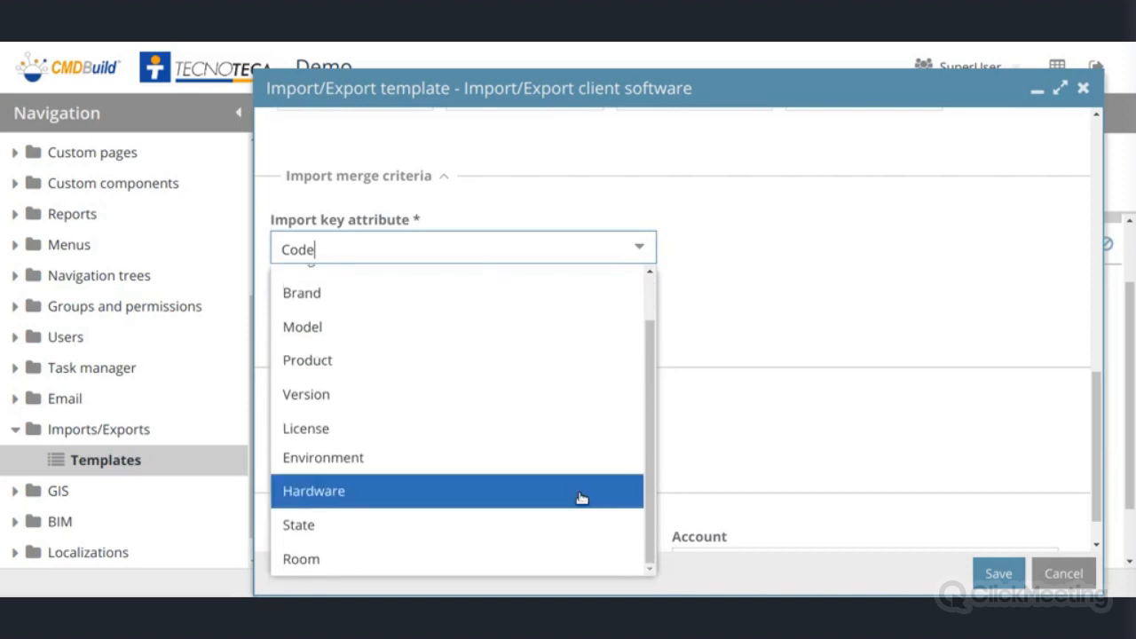
scroll(547, 350, up, 2)
scroll(544, 444, down, 1)
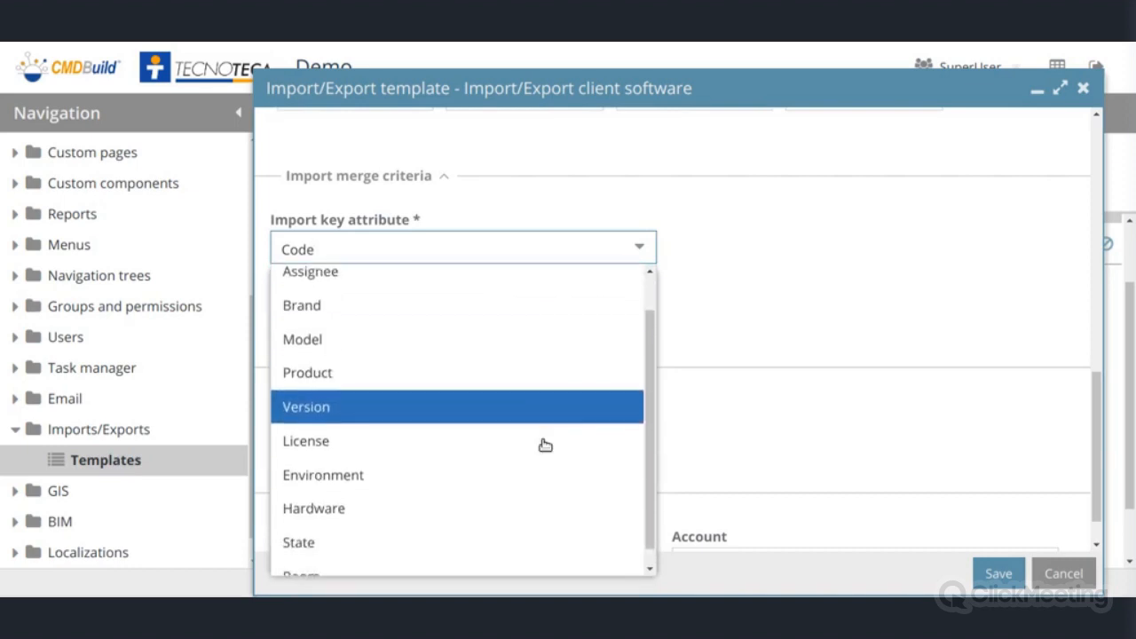
scroll(523, 373, down, 1)
scroll(479, 301, up, 2)
click(461, 282)
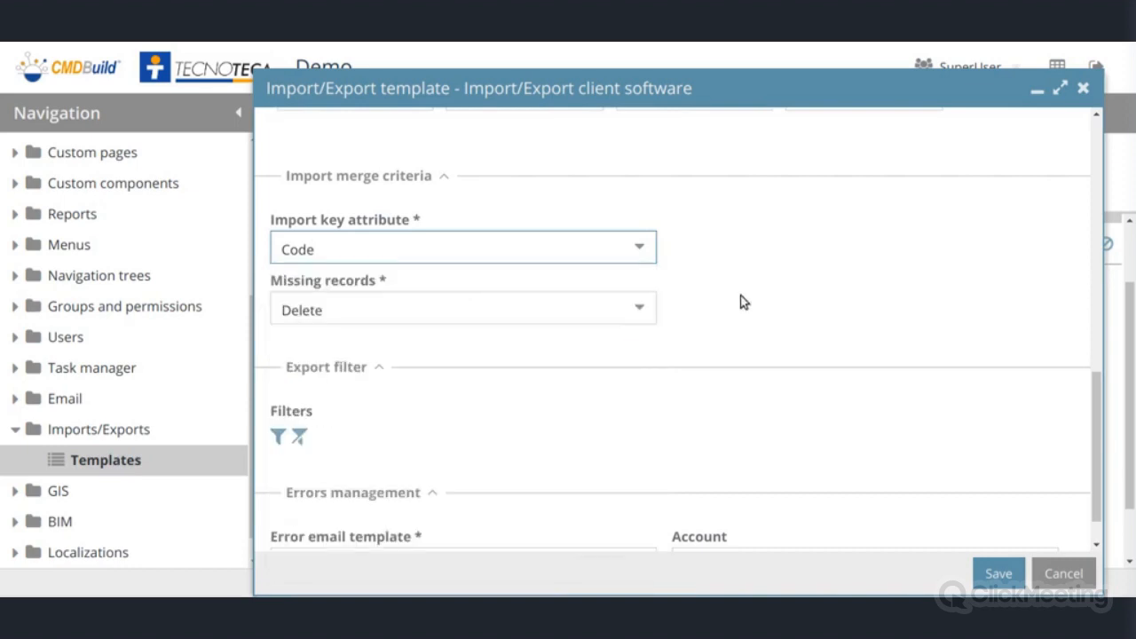
Step: Check the options for handling missing records, keep Delete, and review the export filter and errors management settings
click(640, 310)
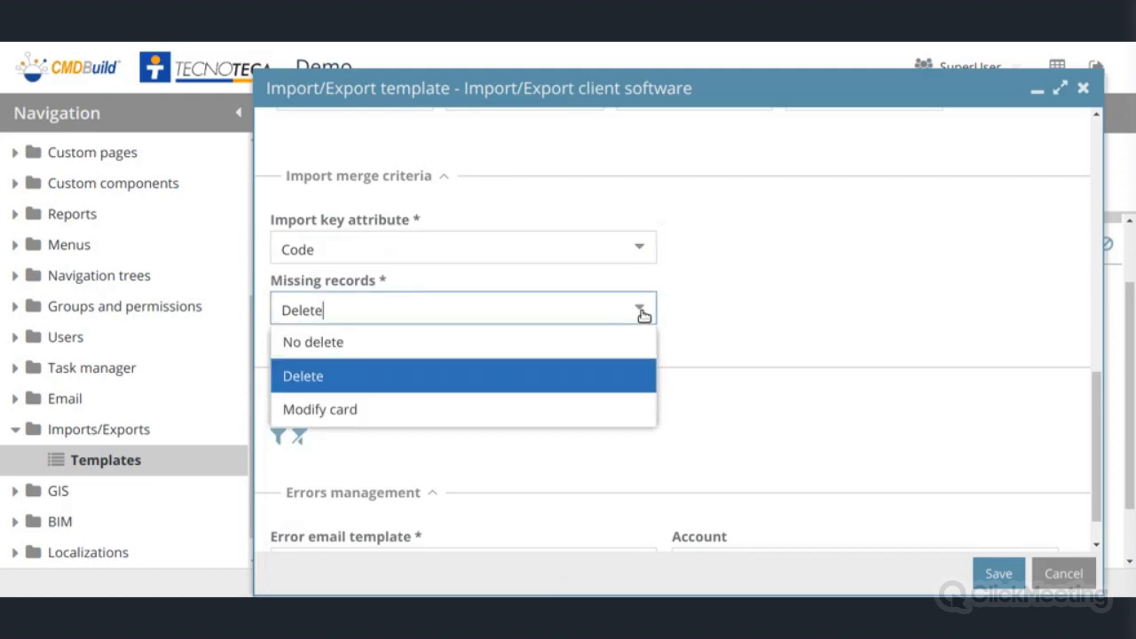
click(612, 377)
scroll(616, 398, down, 1)
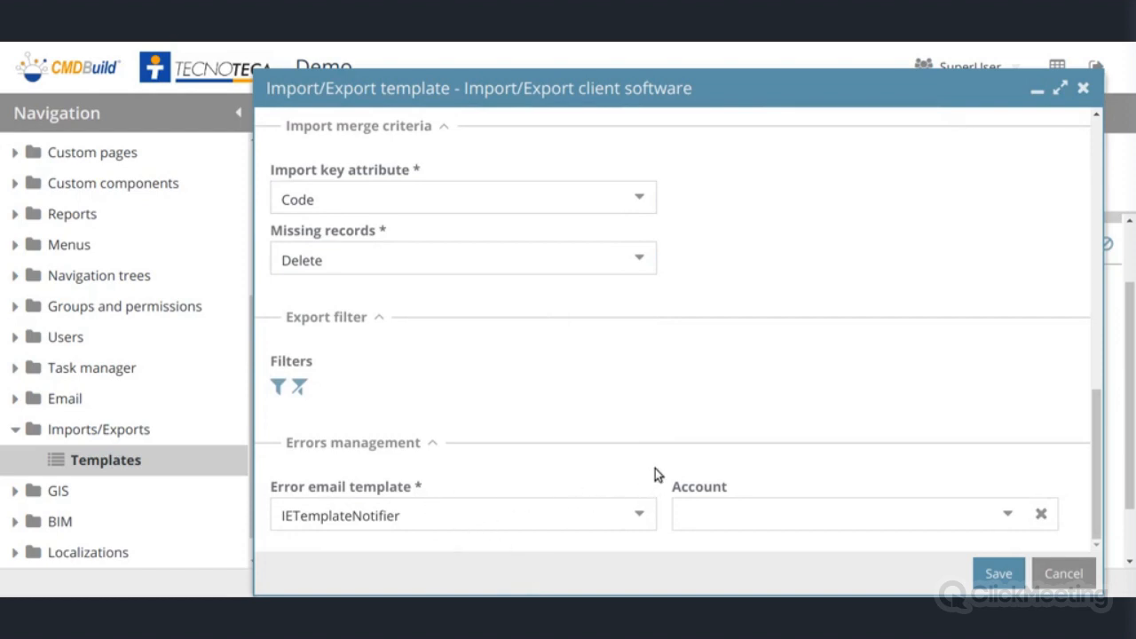
scroll(658, 472, up, 1)
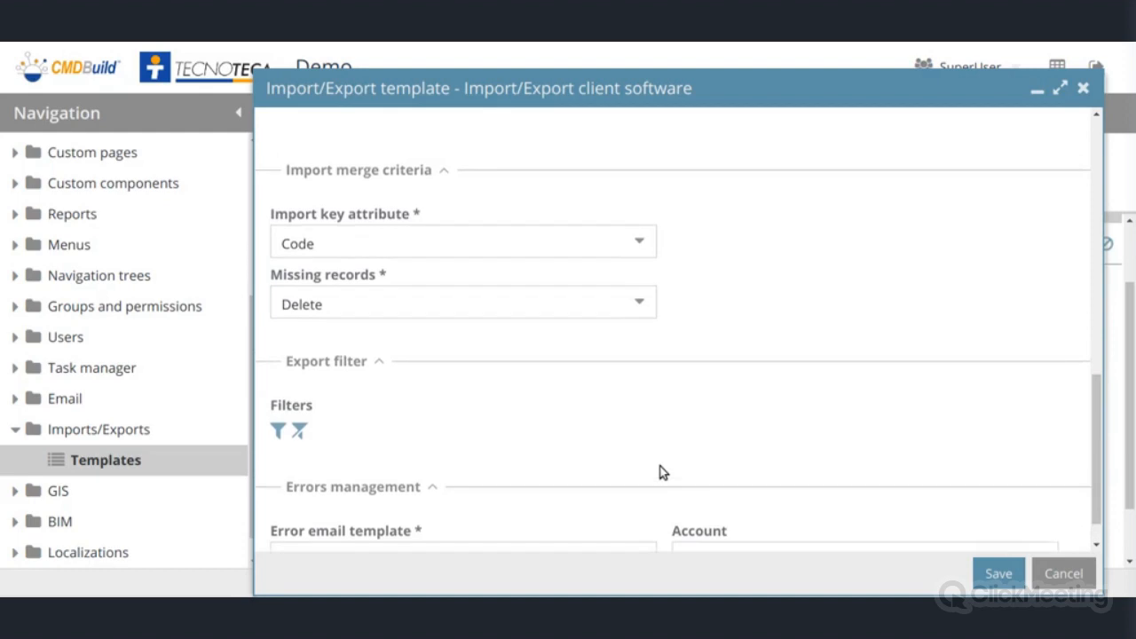
scroll(658, 471, down, 1)
scroll(660, 471, up, 1)
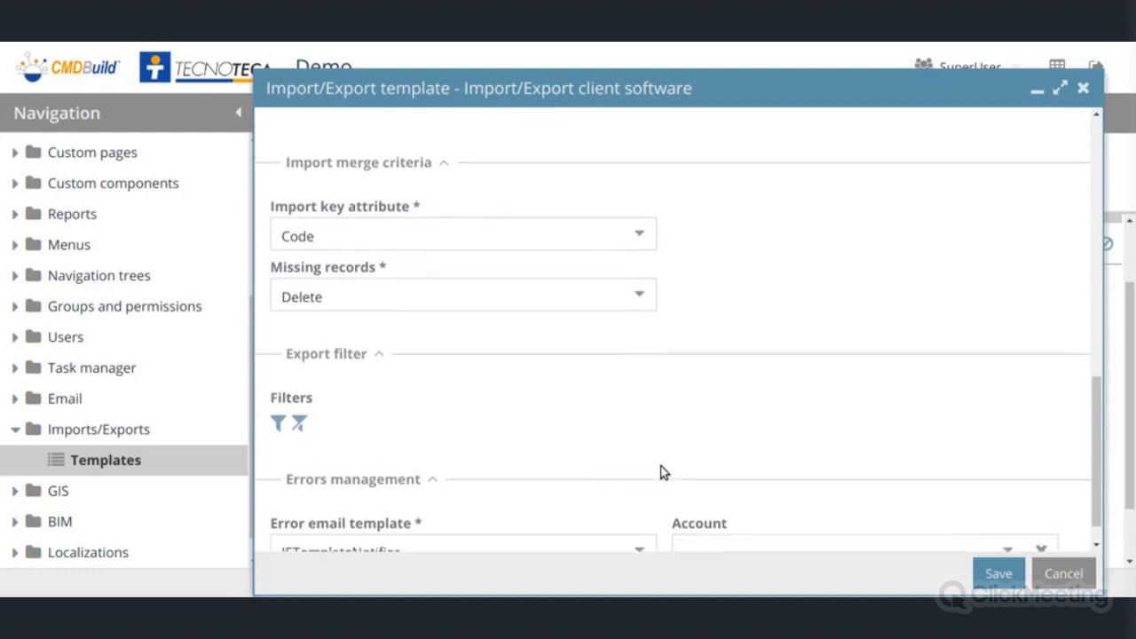
scroll(659, 471, down, 1)
scroll(660, 469, up, 1)
Step: Return to the template's general properties and close its editing window without saving
scroll(714, 457, up, 10)
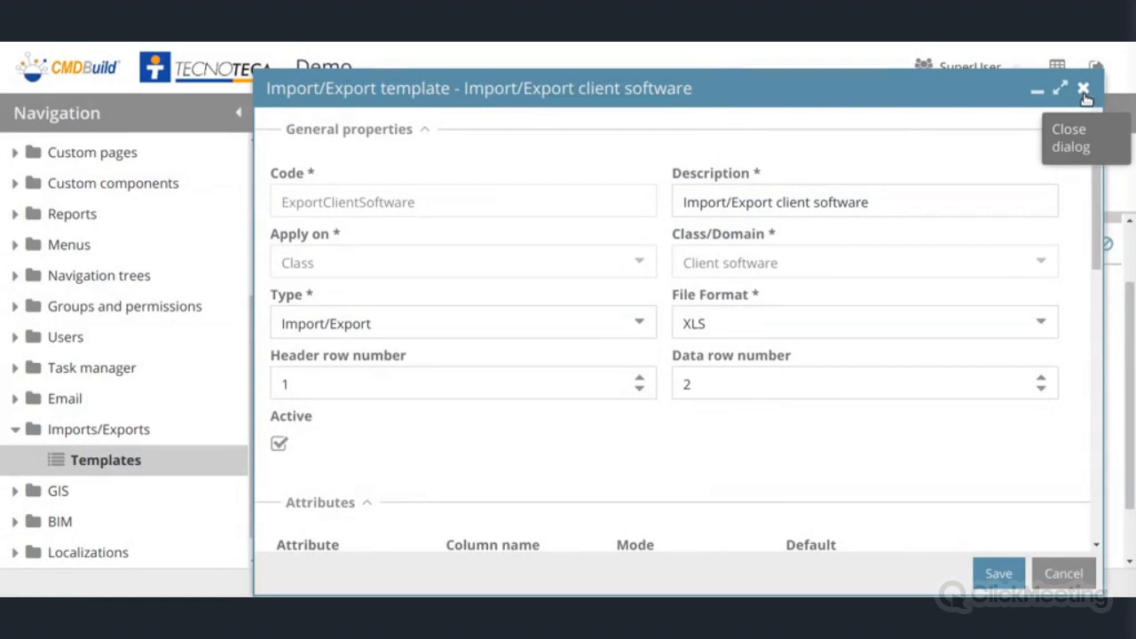
scroll(700, 361, down, 3)
scroll(703, 350, up, 3)
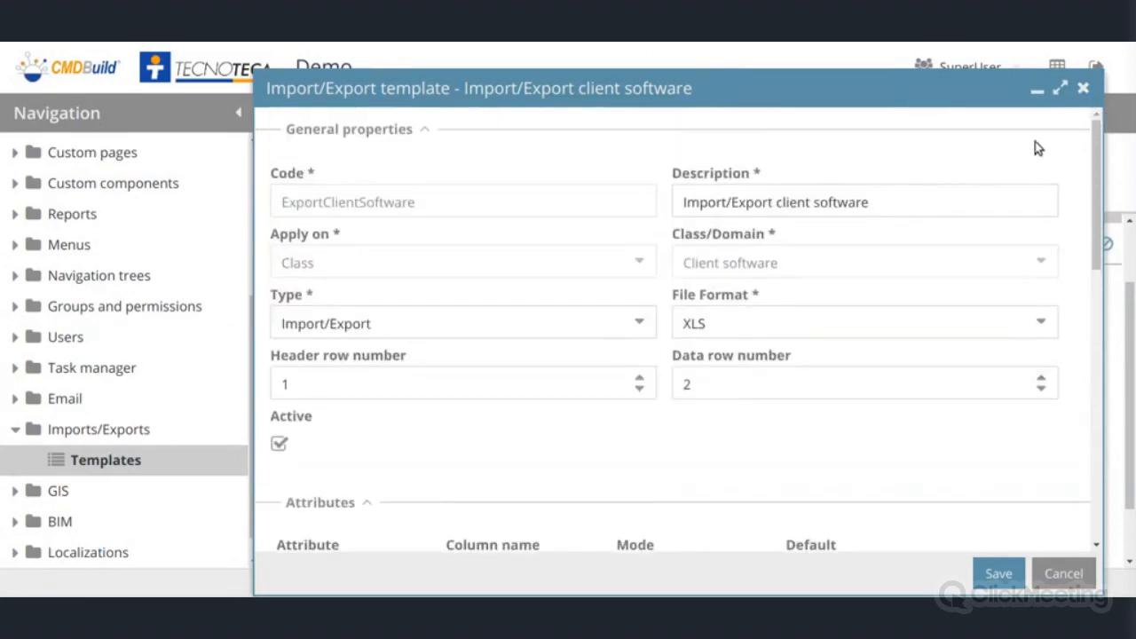
click(1082, 88)
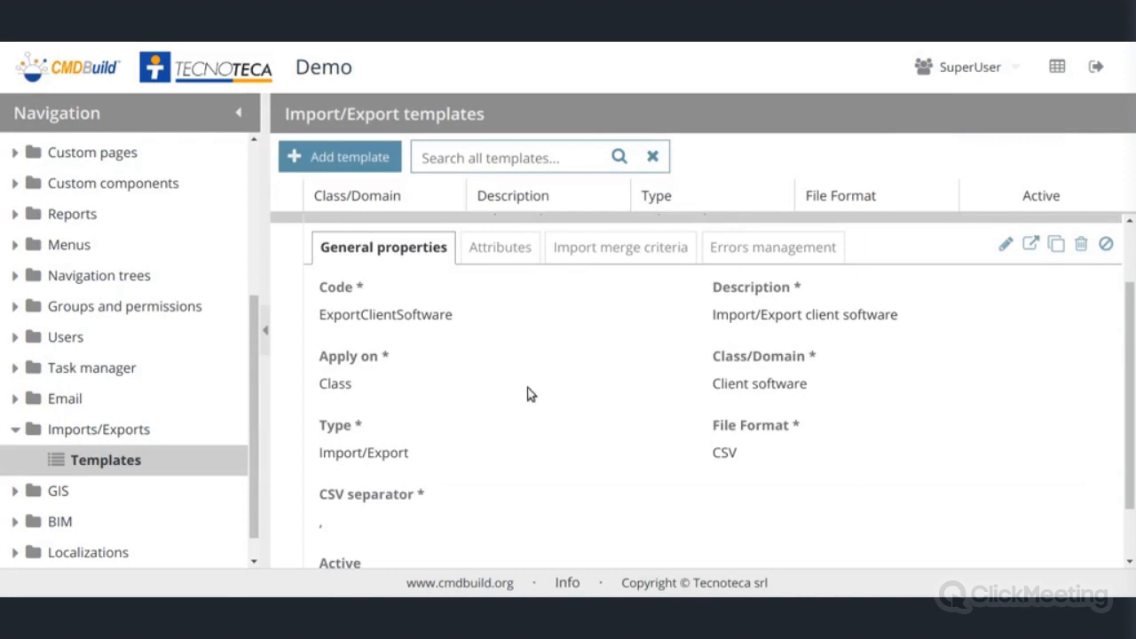
Step: Open the task manager's Import/Export tasks and show the details of the ImportSoftwareLicenses task
click(15, 369)
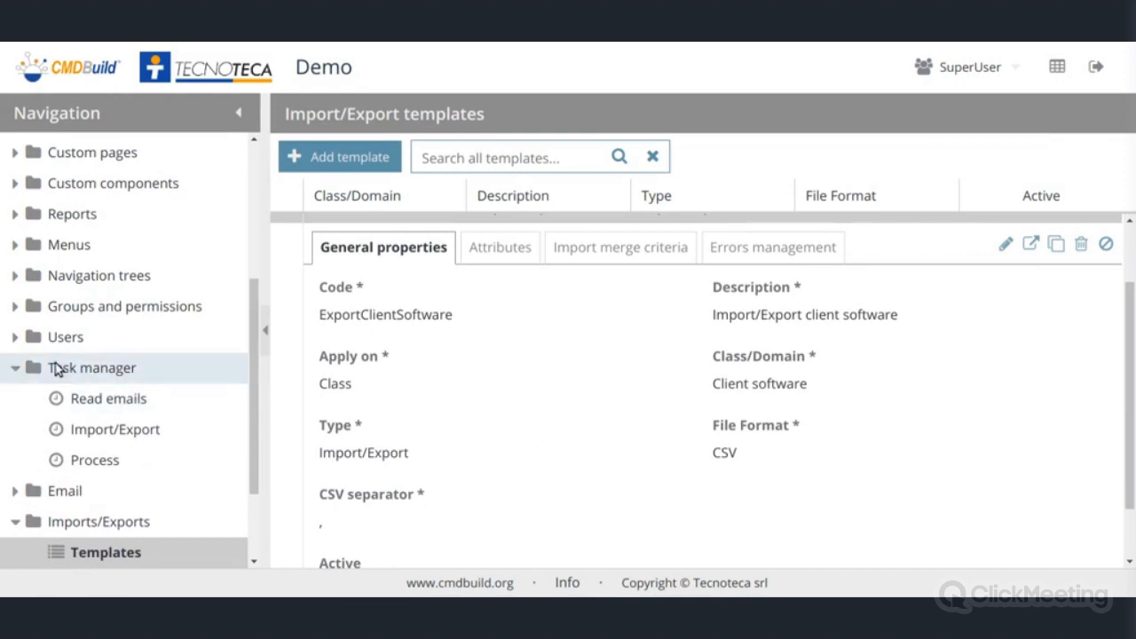
click(116, 430)
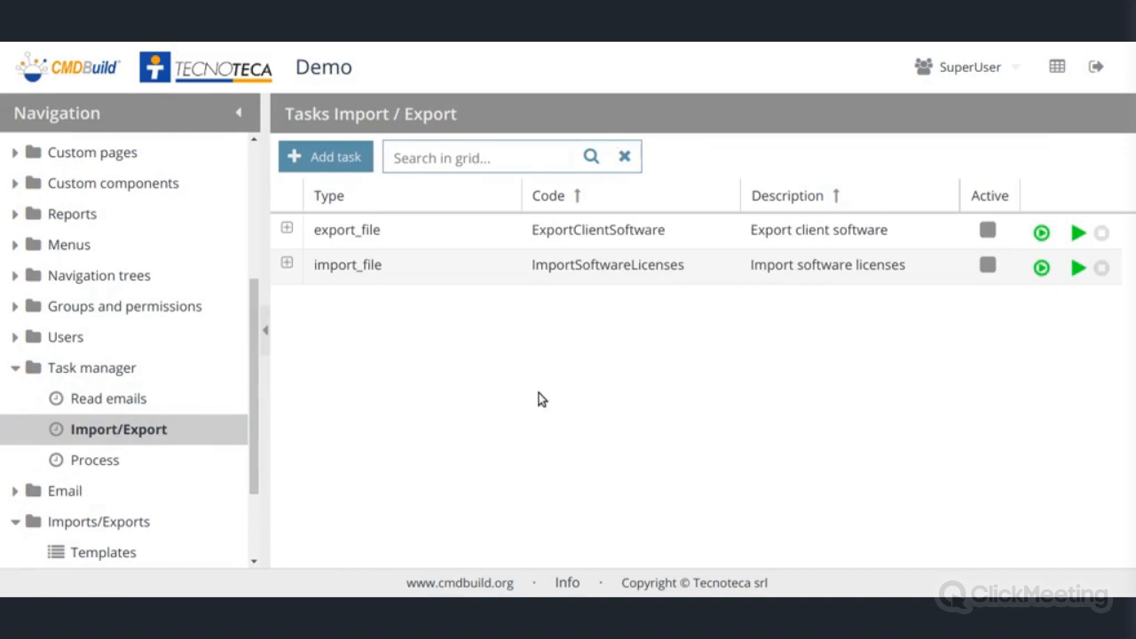
click(288, 263)
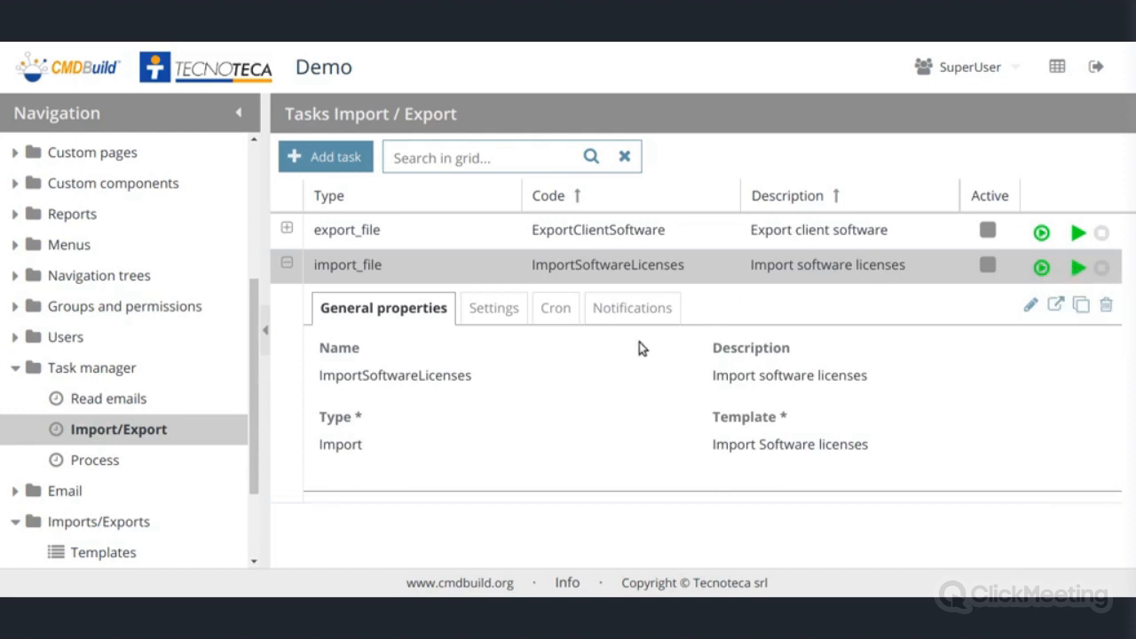
Step: Open the ImportSoftwareLicenses task for editing and review its general properties and file source settings up to the Cron step
click(1030, 305)
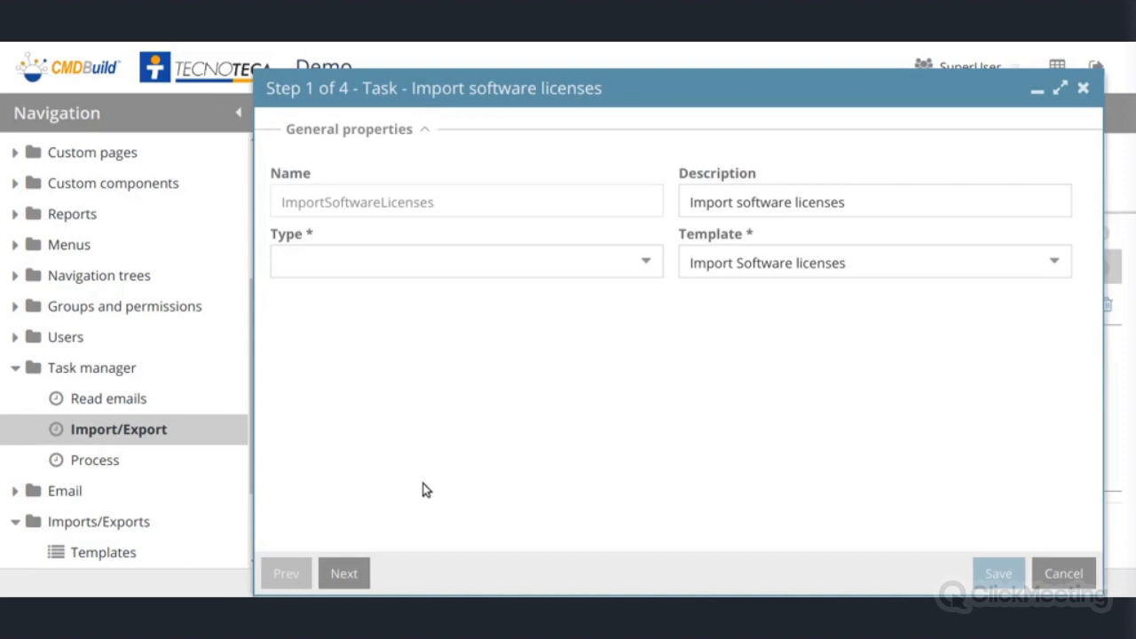
click(344, 574)
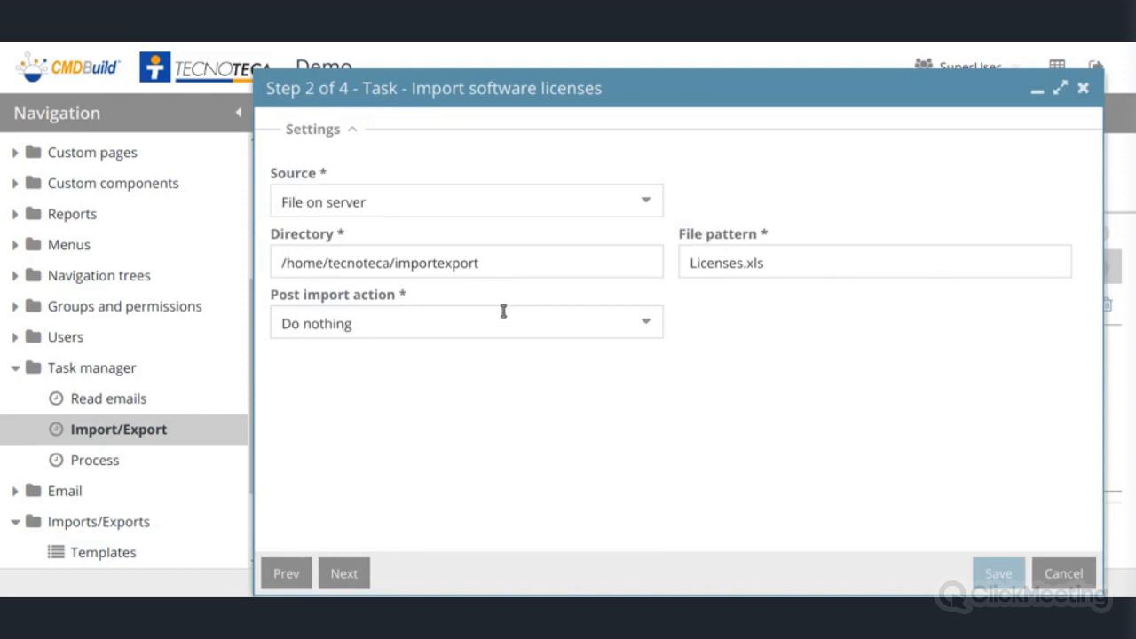
click(341, 574)
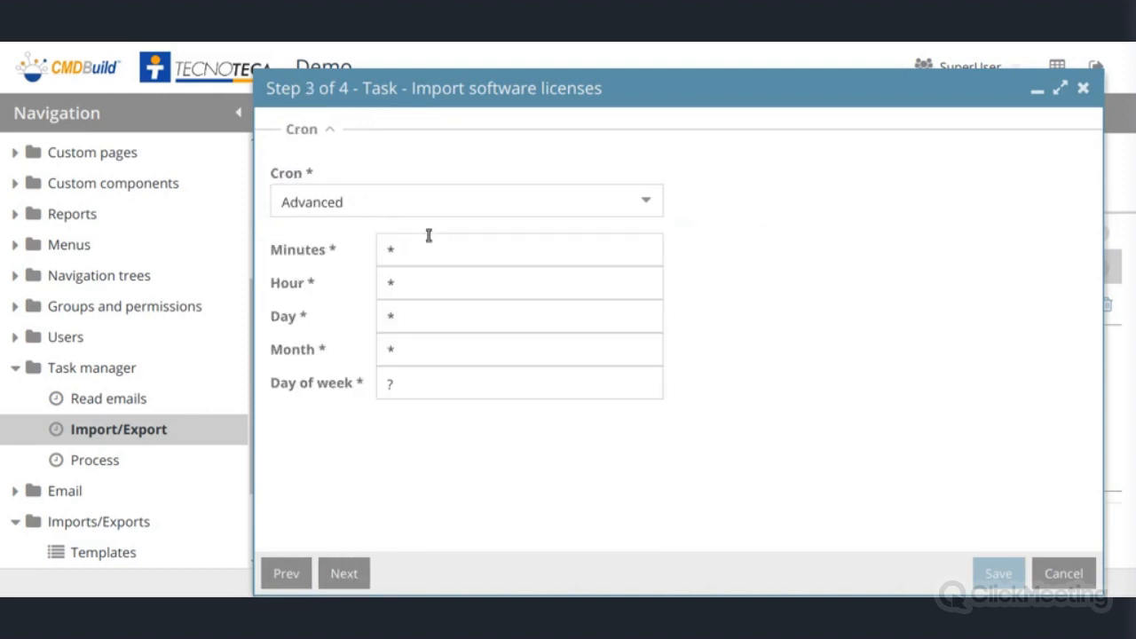
Step: Review the task's Cron frequency options, keep Advanced, and cancel the task editing
click(659, 207)
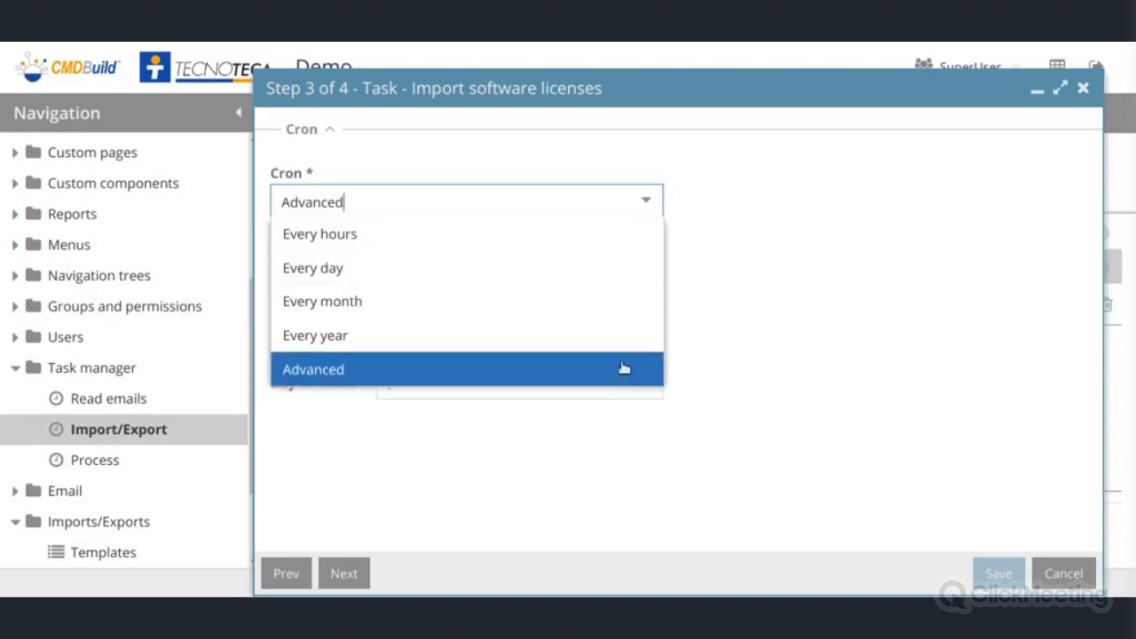
click(624, 368)
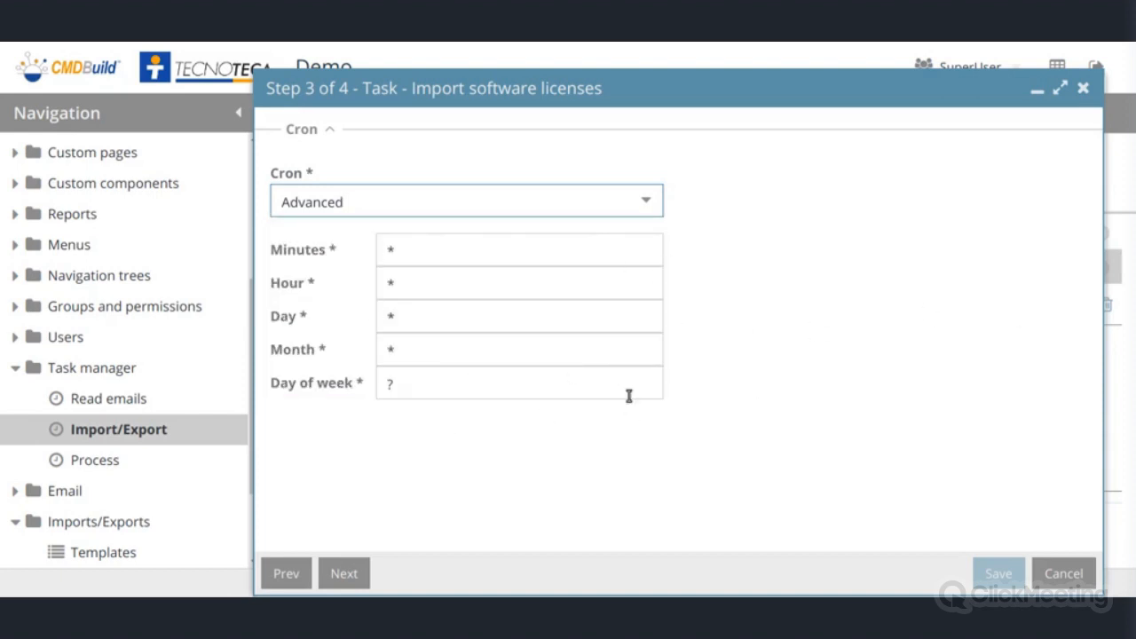
click(446, 398)
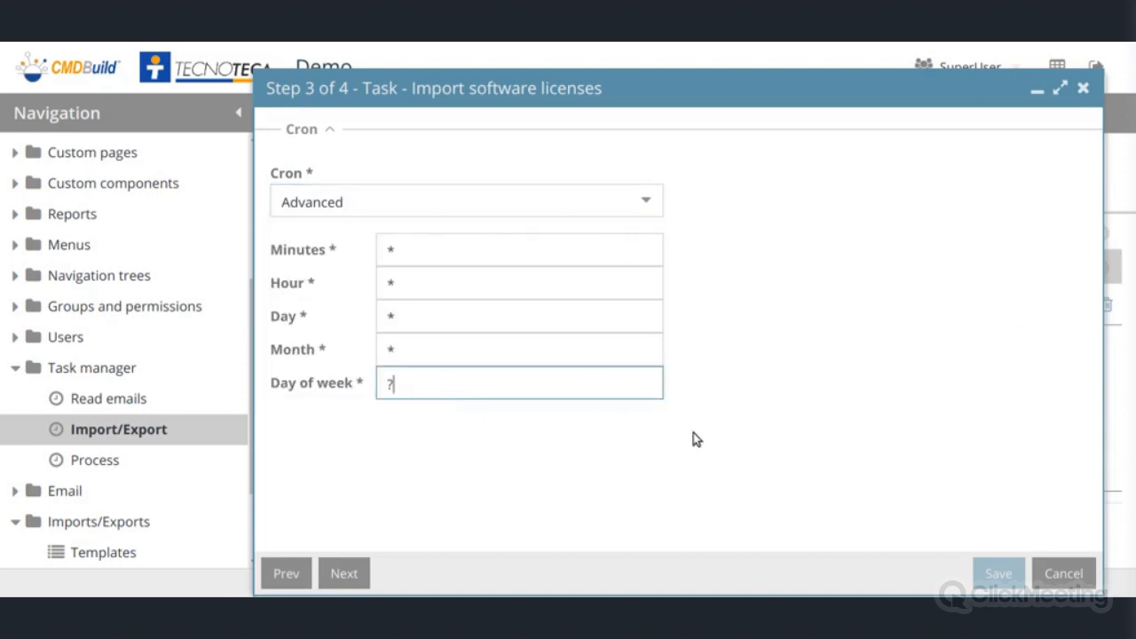
click(1063, 574)
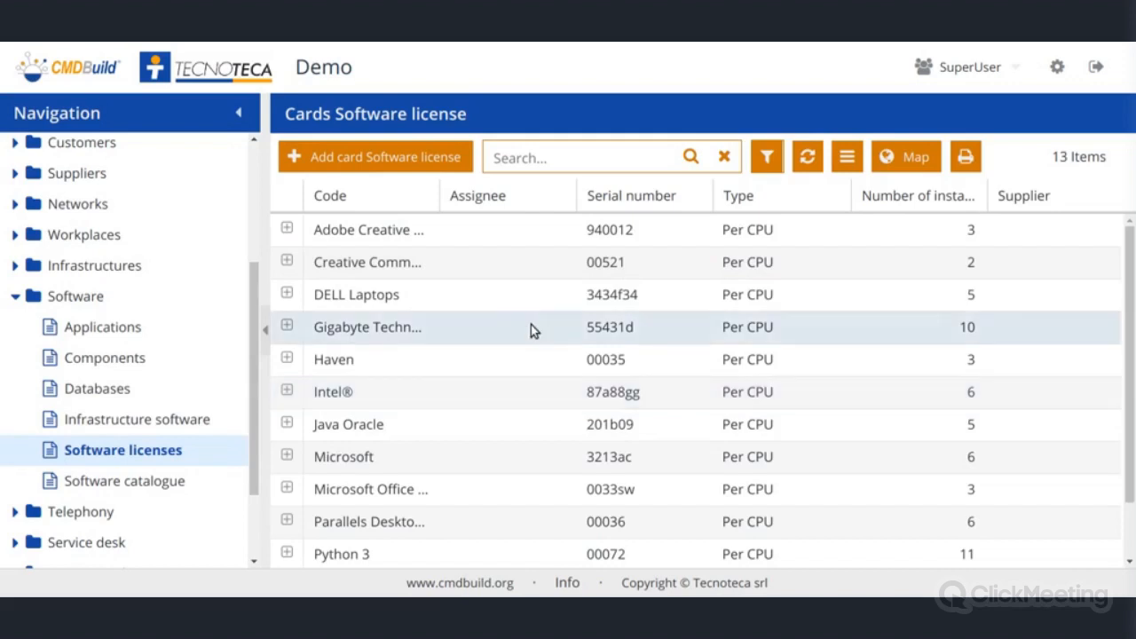
Step: Collapse the Software group in the data management module and open the Internal employees cards
click(62, 296)
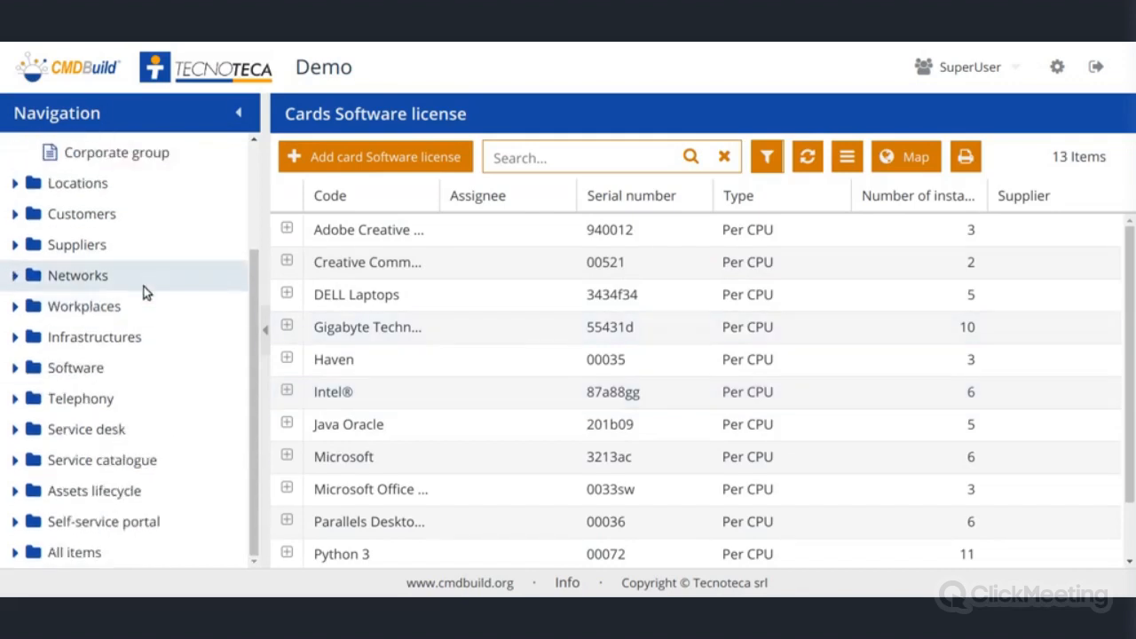
scroll(144, 293, up, 3)
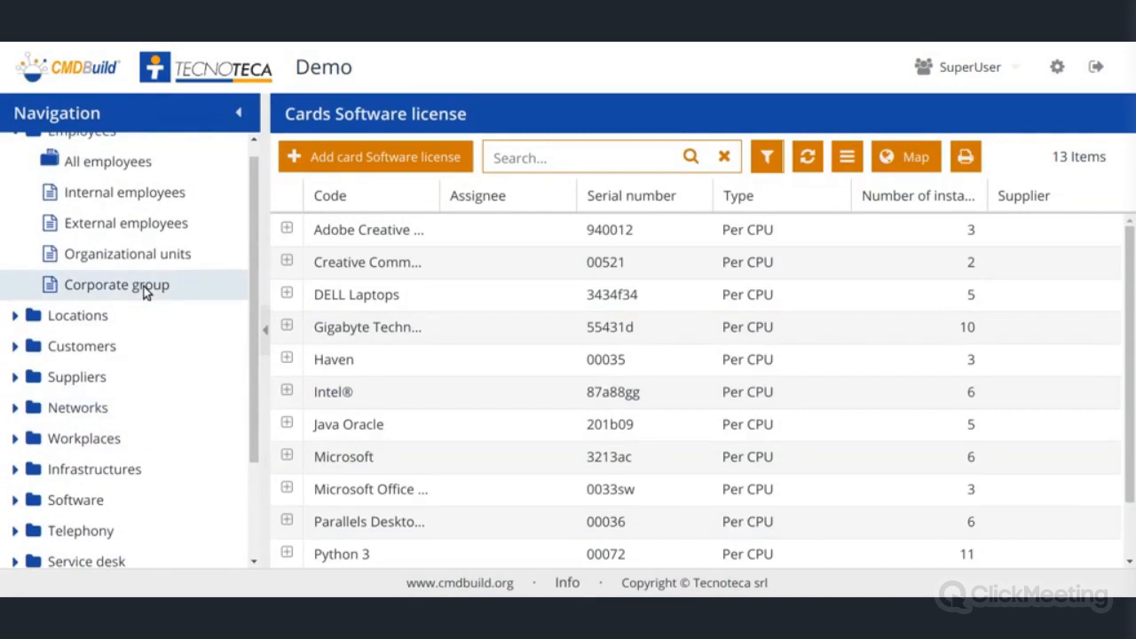
scroll(146, 293, up, 1)
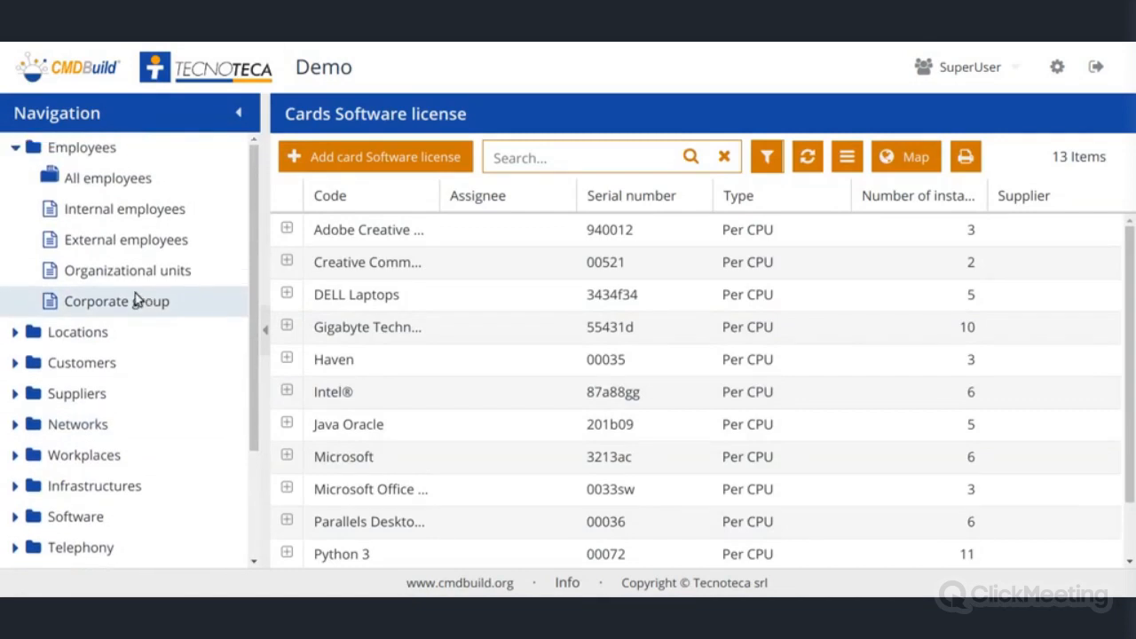
click(145, 214)
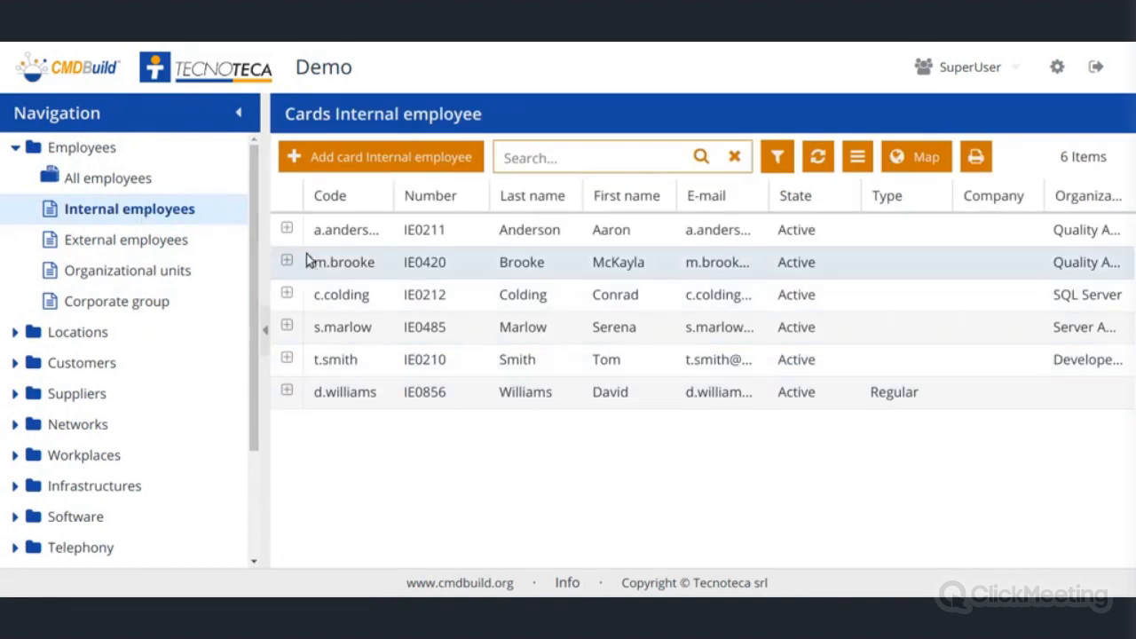
Step: Open the first internal employee's card in its own window and review its data, attachments and assigned equipment
click(287, 228)
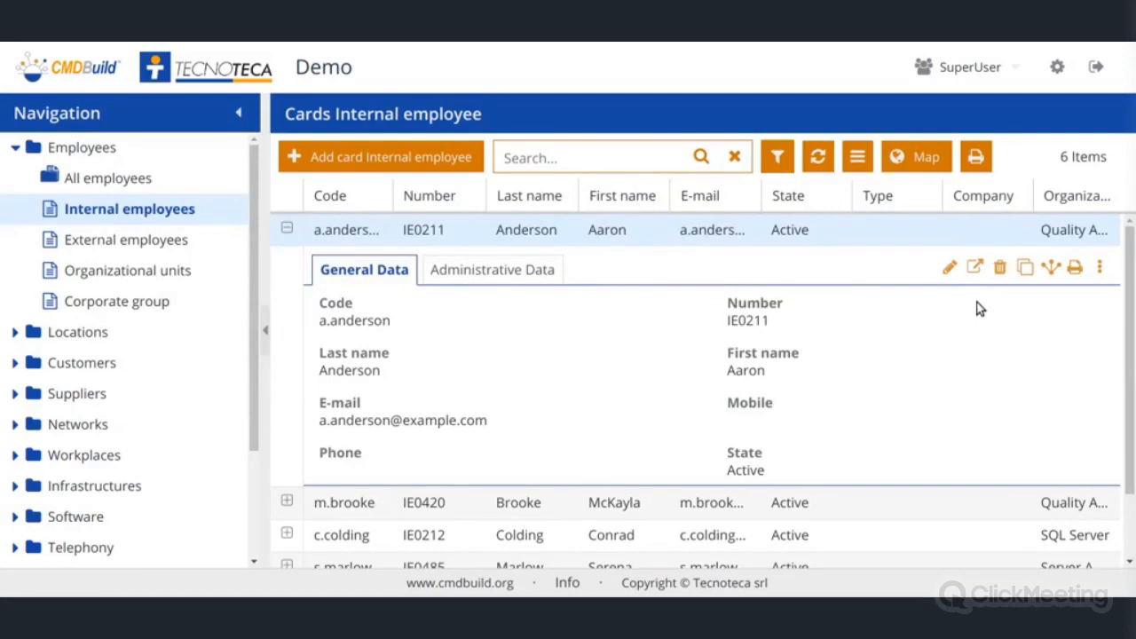
click(975, 269)
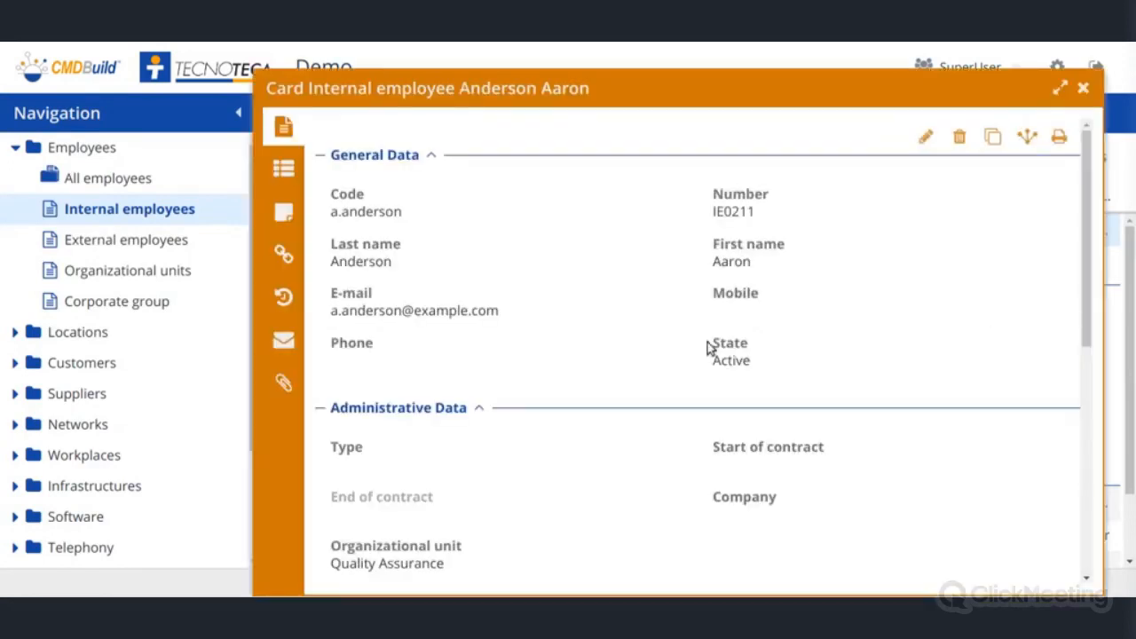
scroll(583, 358, down, 3)
scroll(616, 360, up, 3)
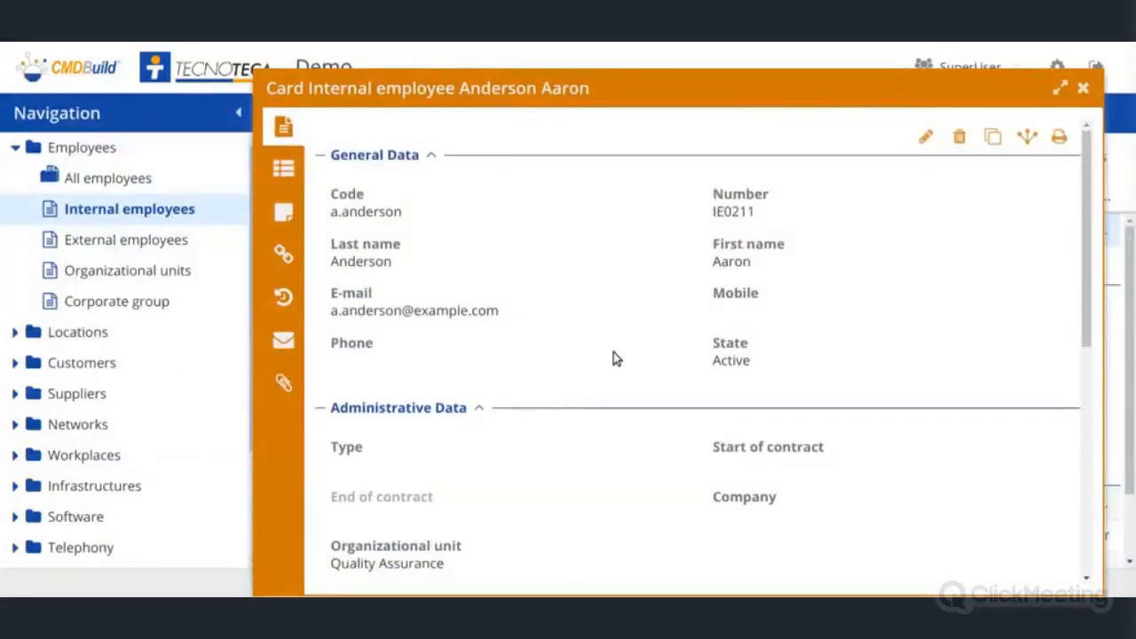
scroll(621, 355, down, 1)
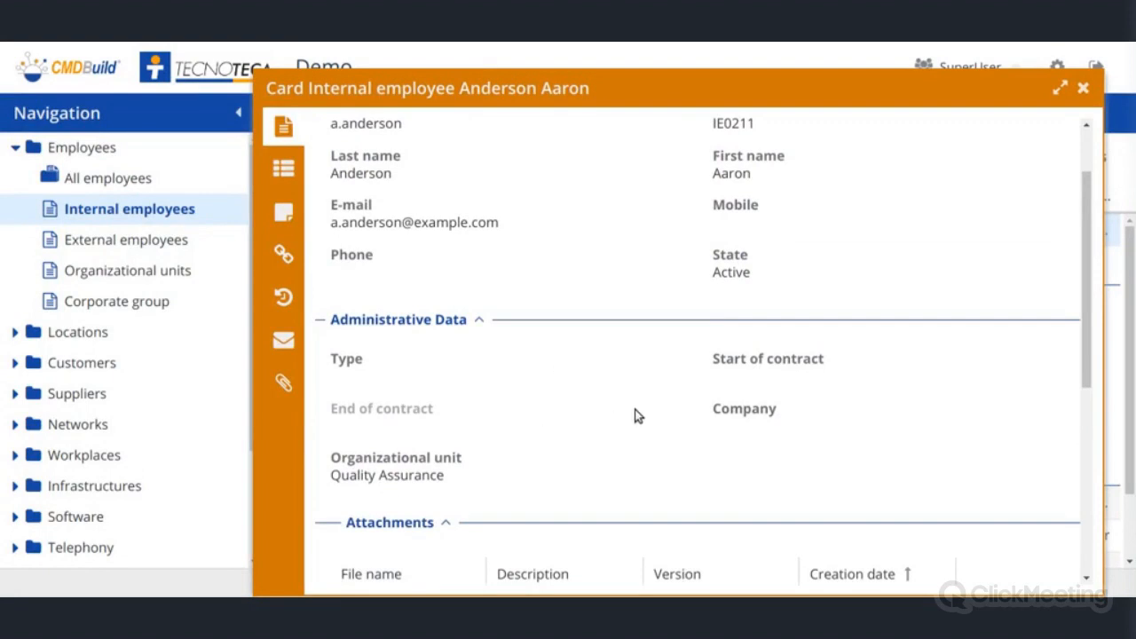
scroll(635, 409, down, 3)
scroll(621, 391, down, 1)
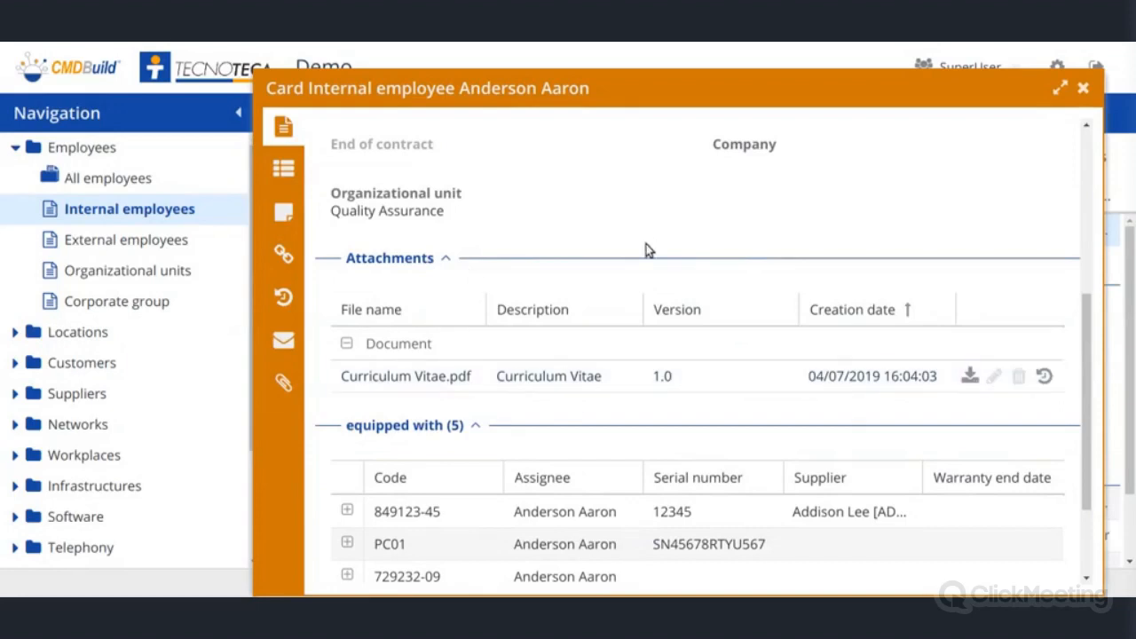
scroll(688, 266, down, 1)
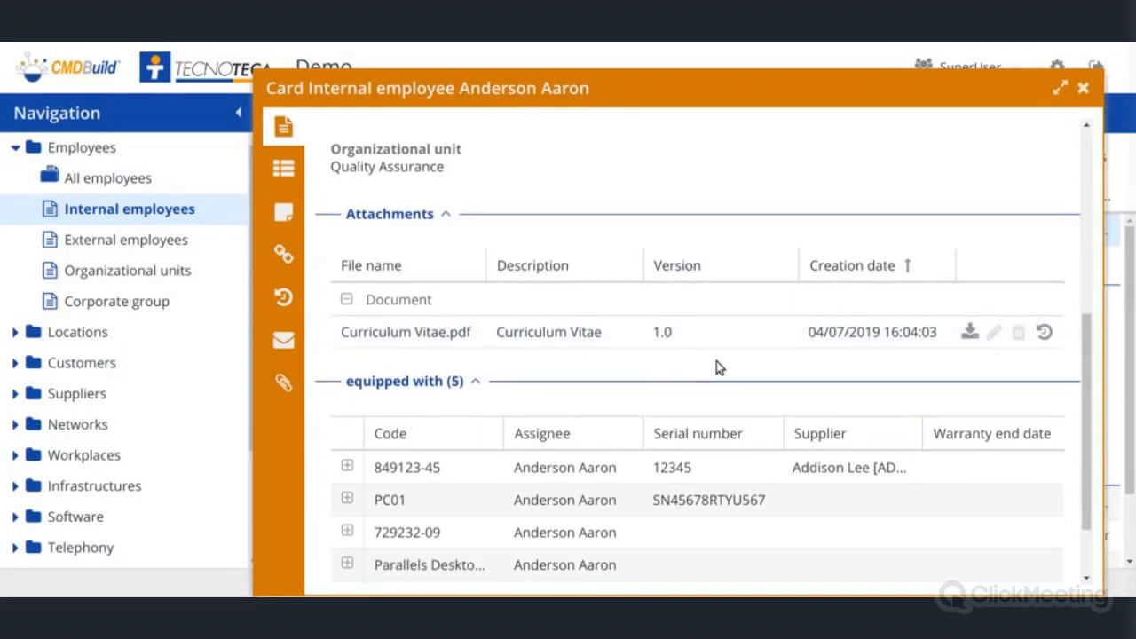
scroll(753, 360, down, 2)
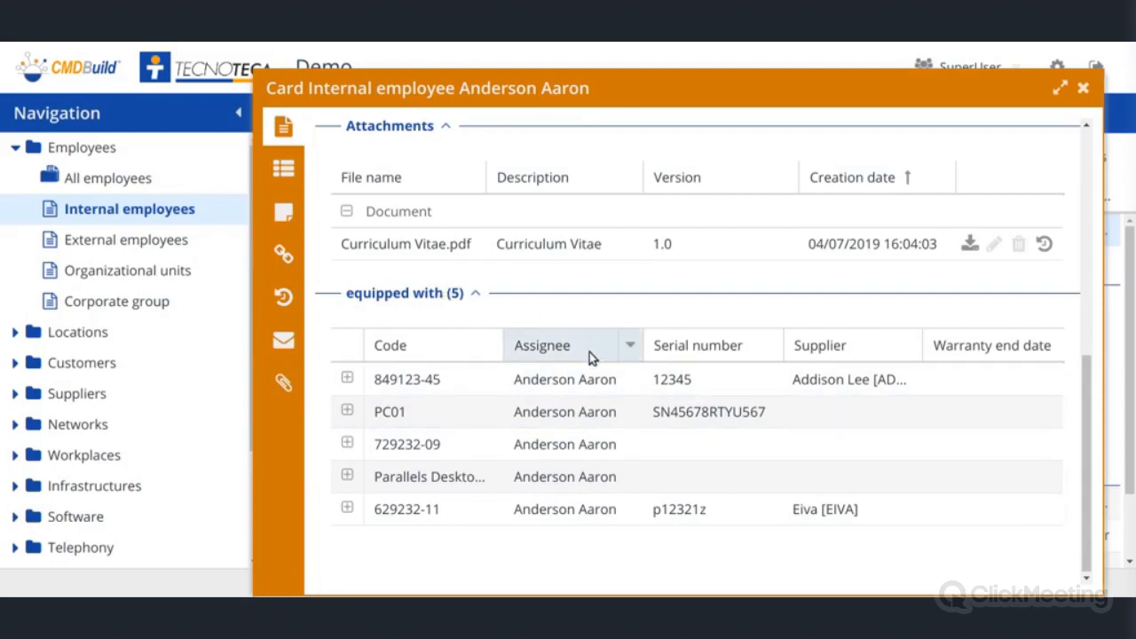
Step: Show the employee card's relations and review the complete list
scroll(595, 360, up, 5)
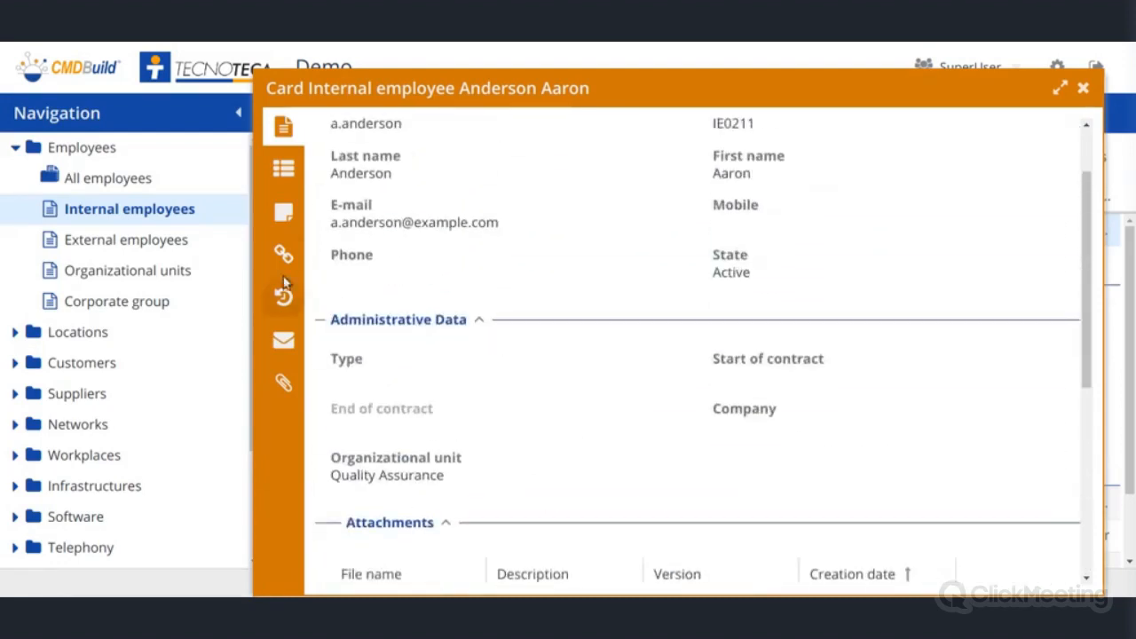
click(283, 257)
scroll(843, 297, down, 3)
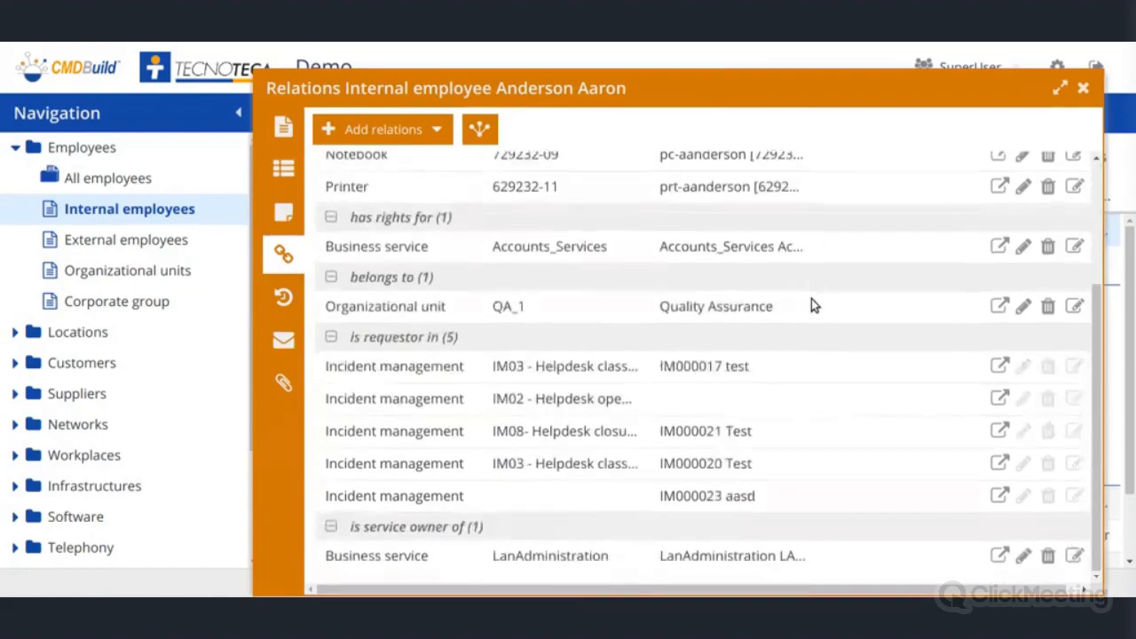
Step: Review the employee's incident and service relations, and show the card's attachments
scroll(811, 298, up, 3)
scroll(639, 339, down, 4)
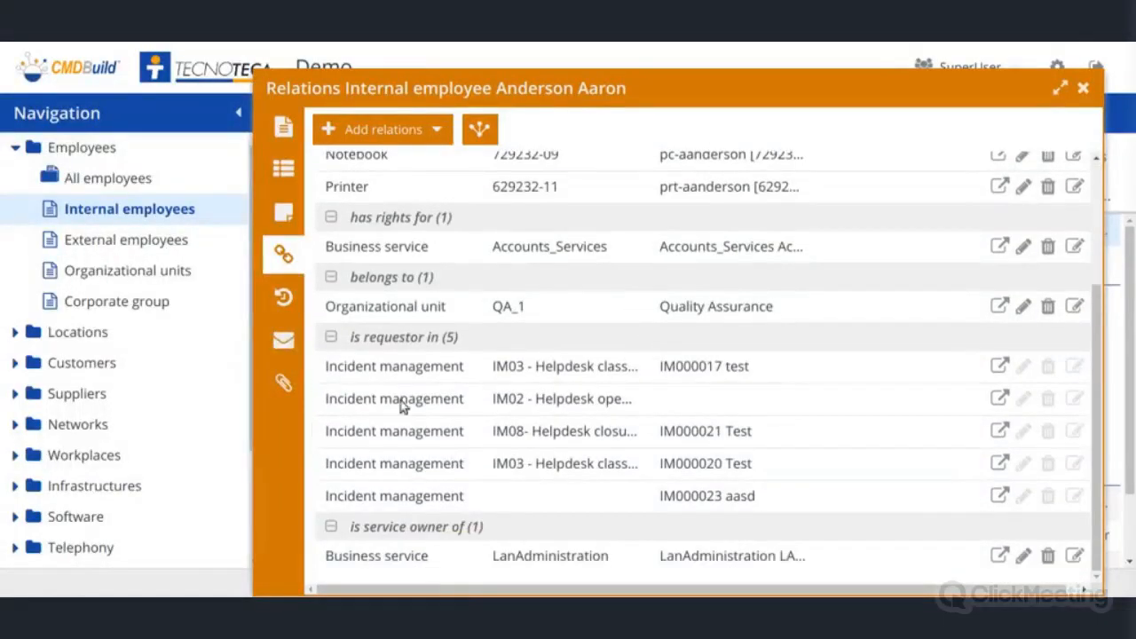
click(284, 386)
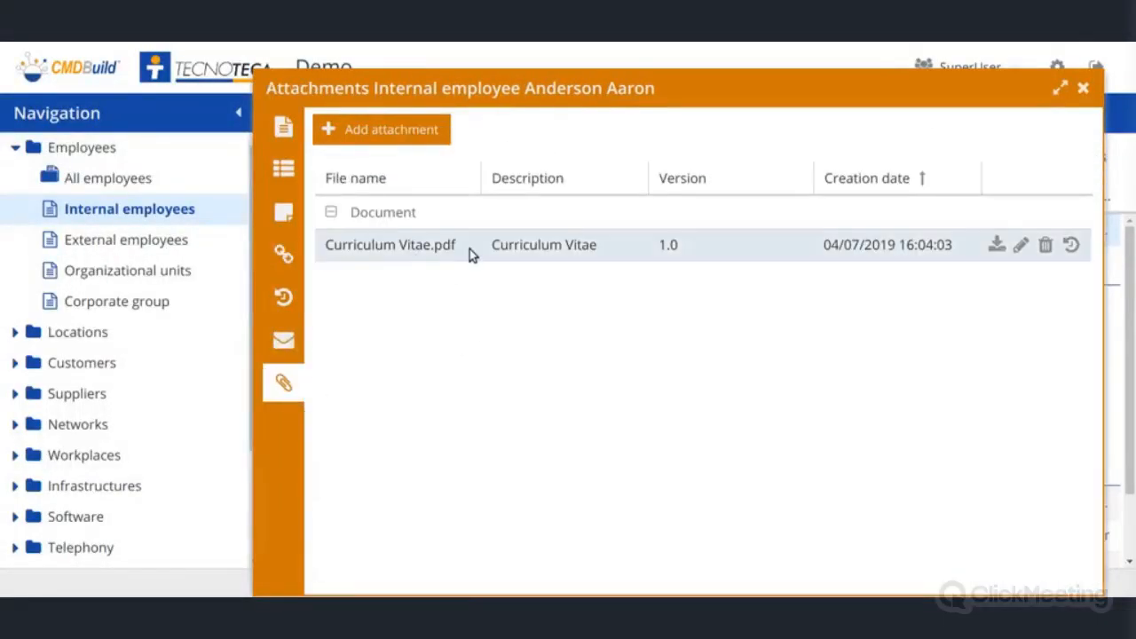
Step: Review the inline attachments and assigned equipment on the employee's main card, and close the card window
click(284, 129)
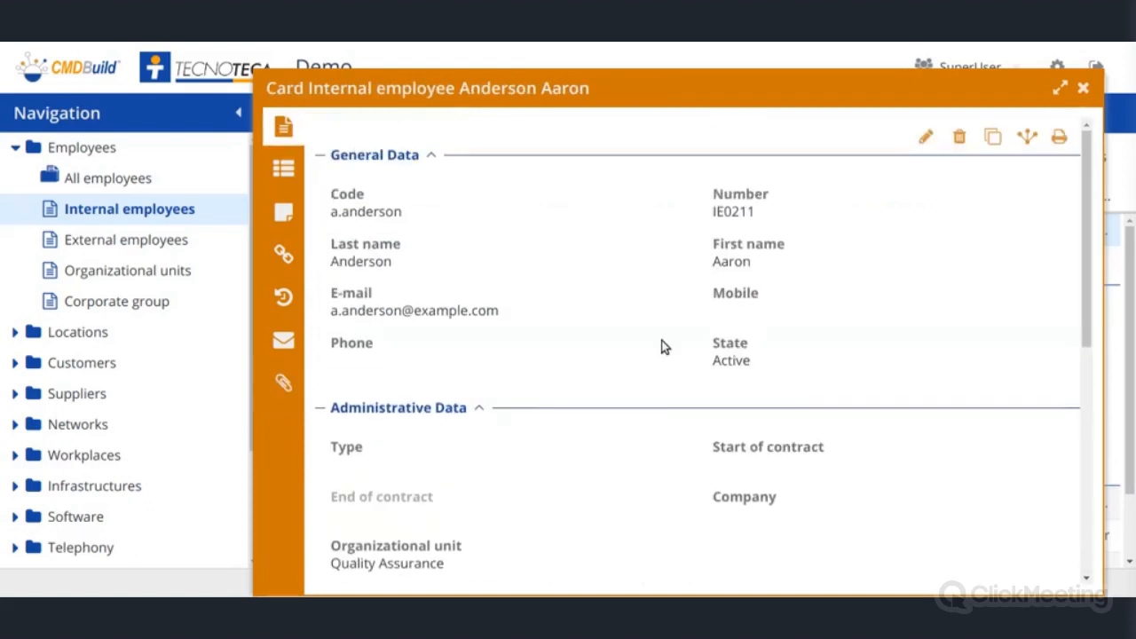
scroll(667, 375, down, 1)
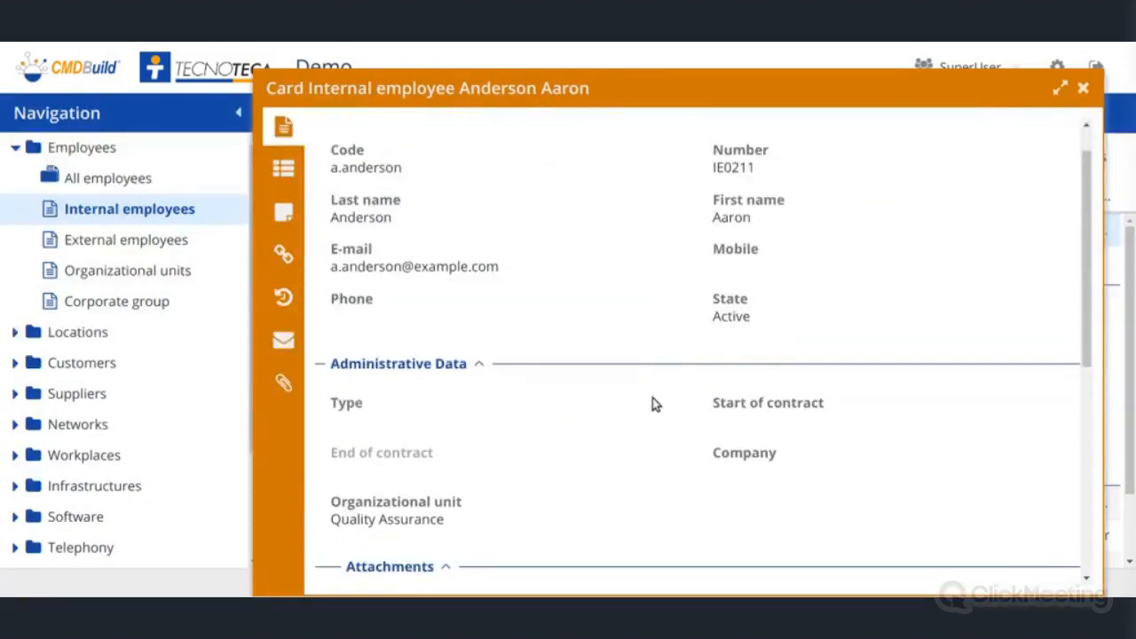
scroll(652, 404, down, 5)
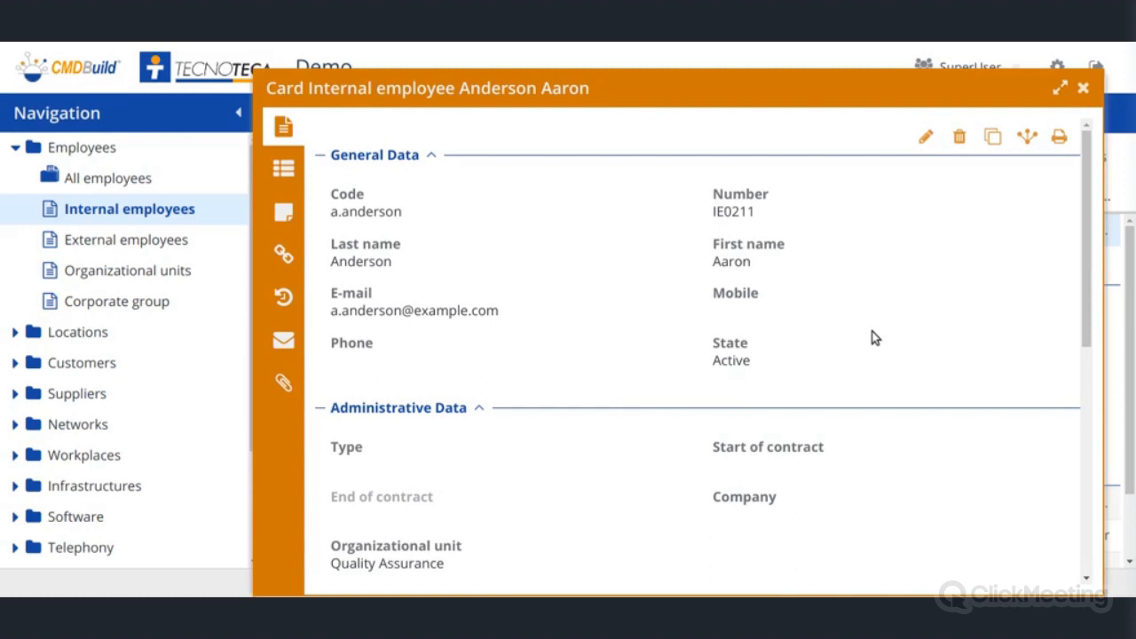
scroll(613, 363, down, 5)
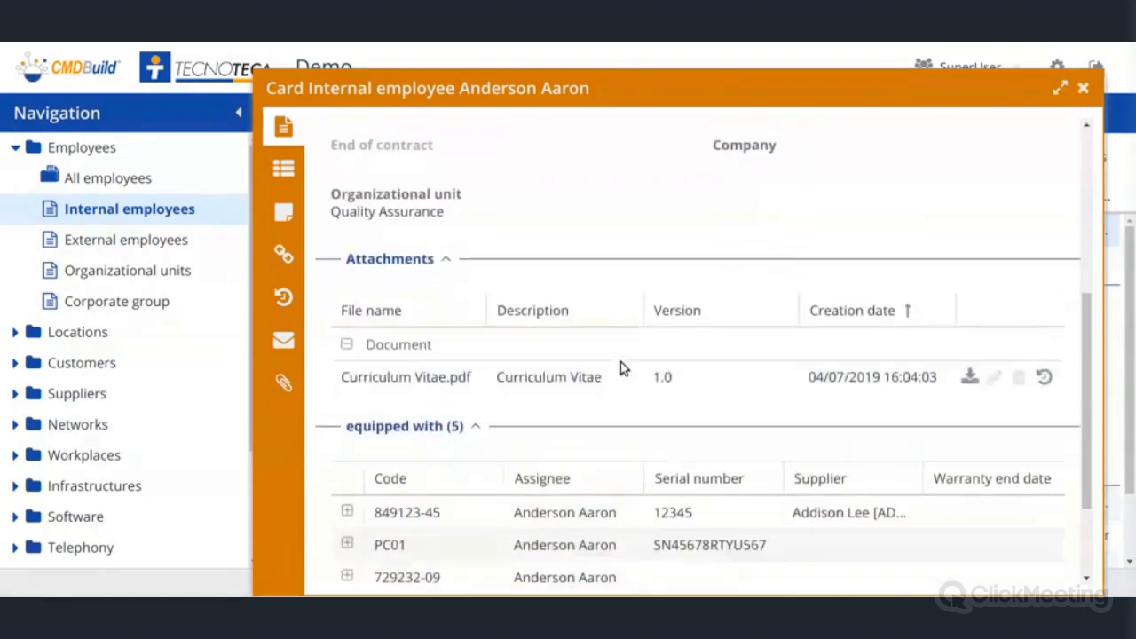
scroll(683, 405, down, 1)
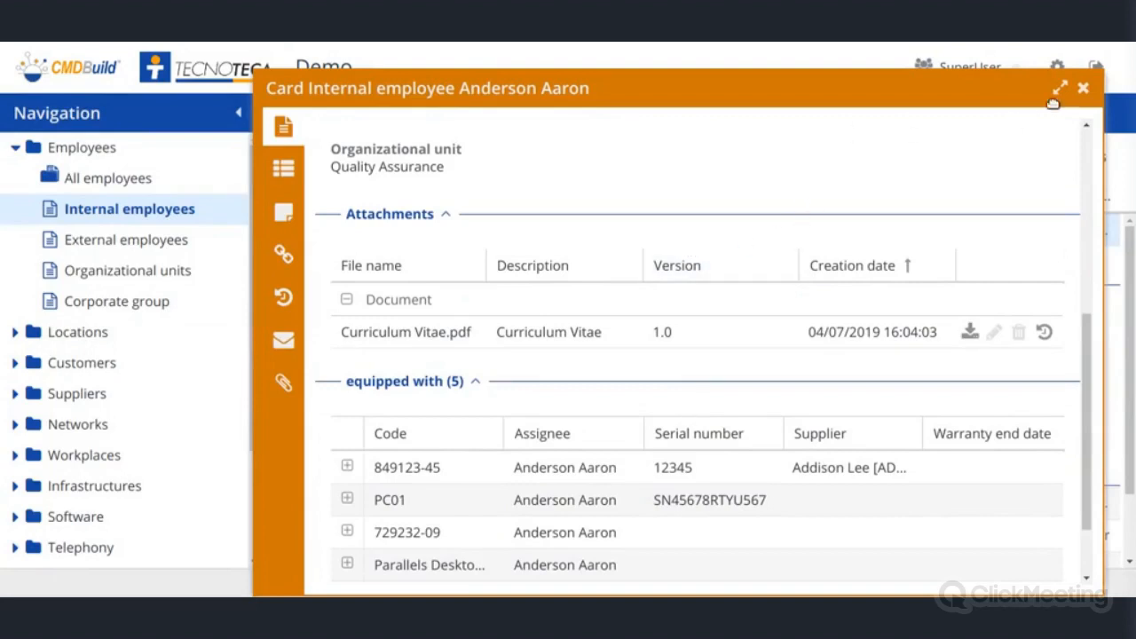
click(1083, 88)
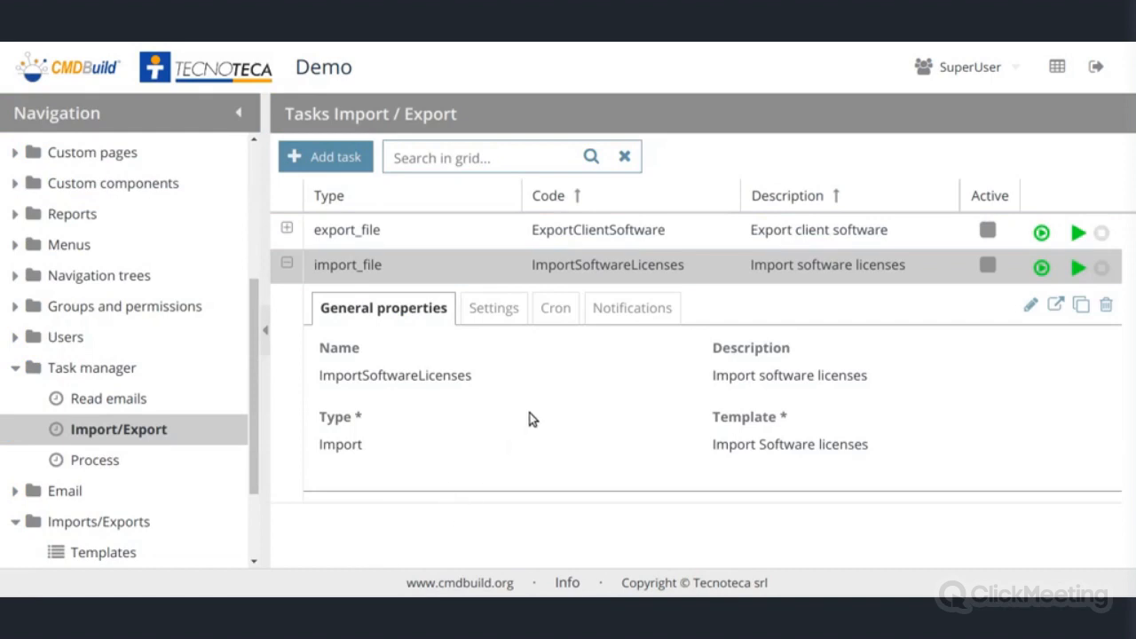
Step: Open the Internal employee class under the standard Employee class in the administration module
click(16, 368)
scroll(42, 330, up, 6)
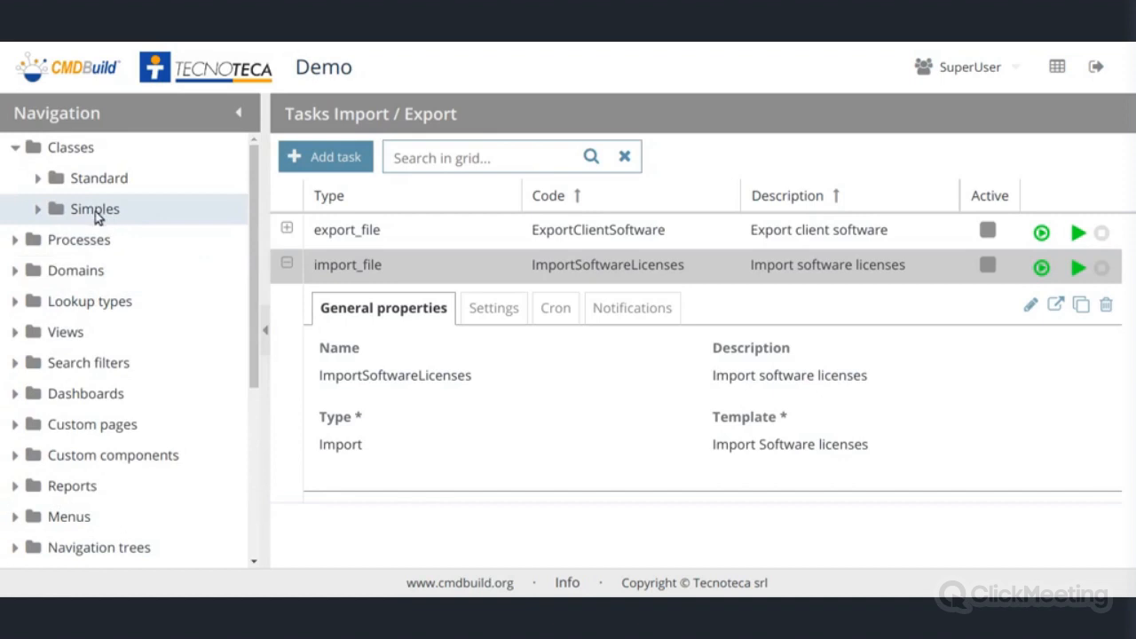
click(38, 178)
scroll(109, 336, down, 2)
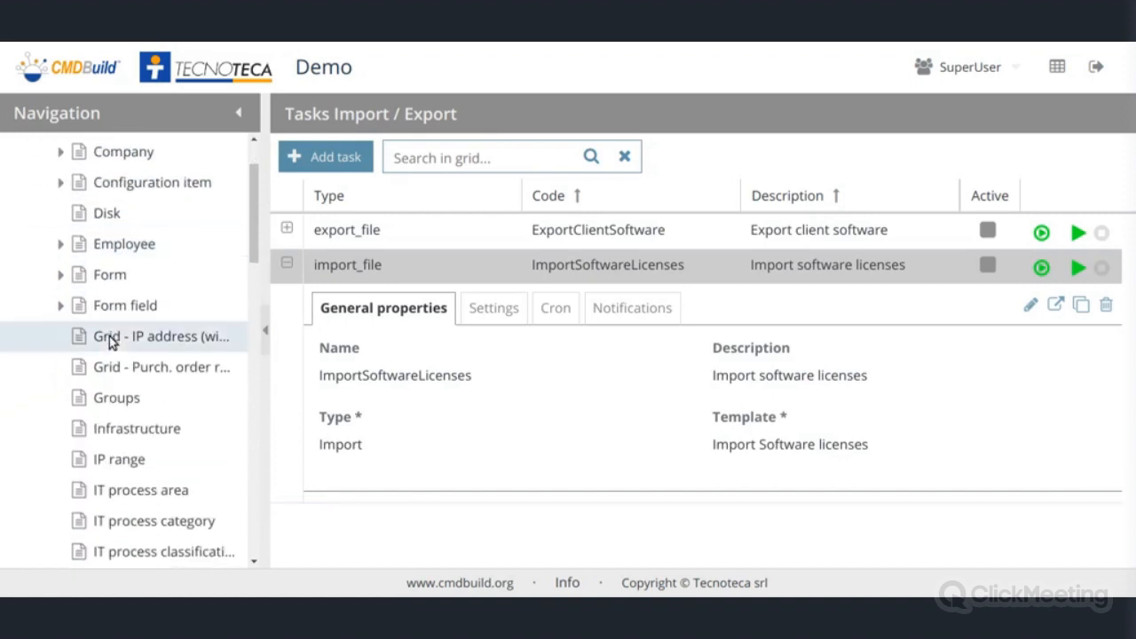
click(60, 244)
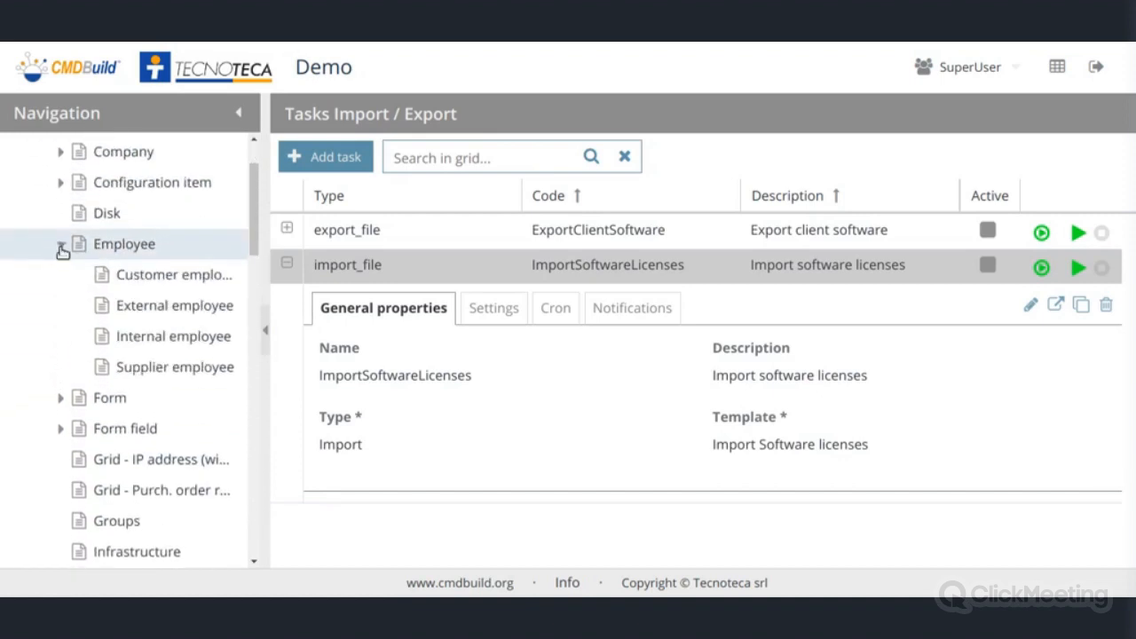
click(150, 333)
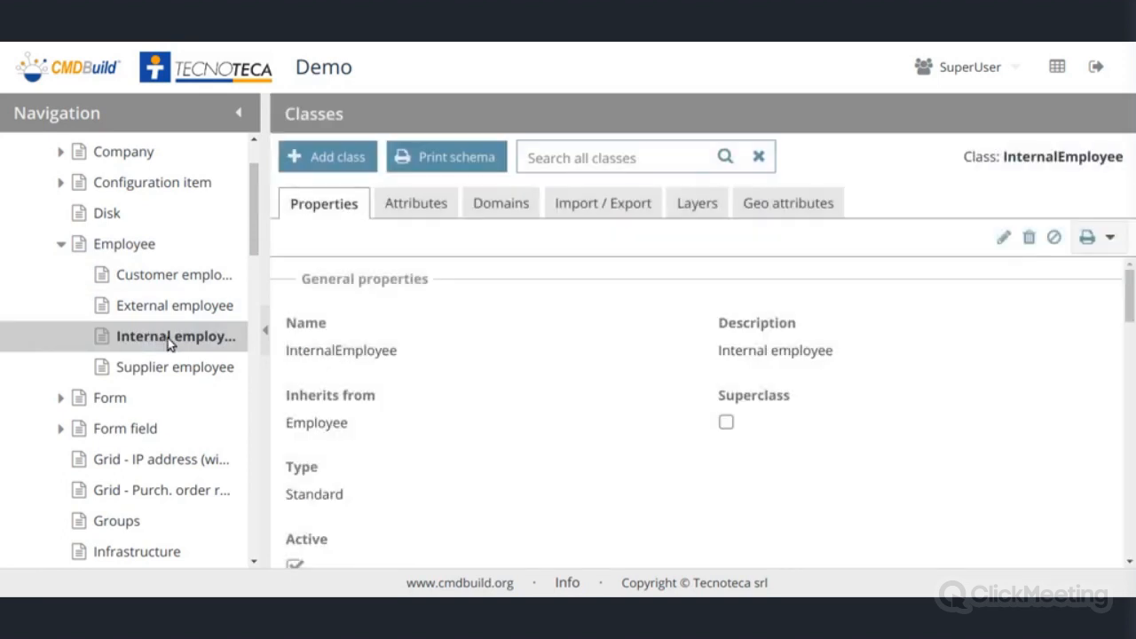
Step: Examine the class's attachment properties, including the Inline attachments and Closed inline attachments options
scroll(593, 363, down, 3)
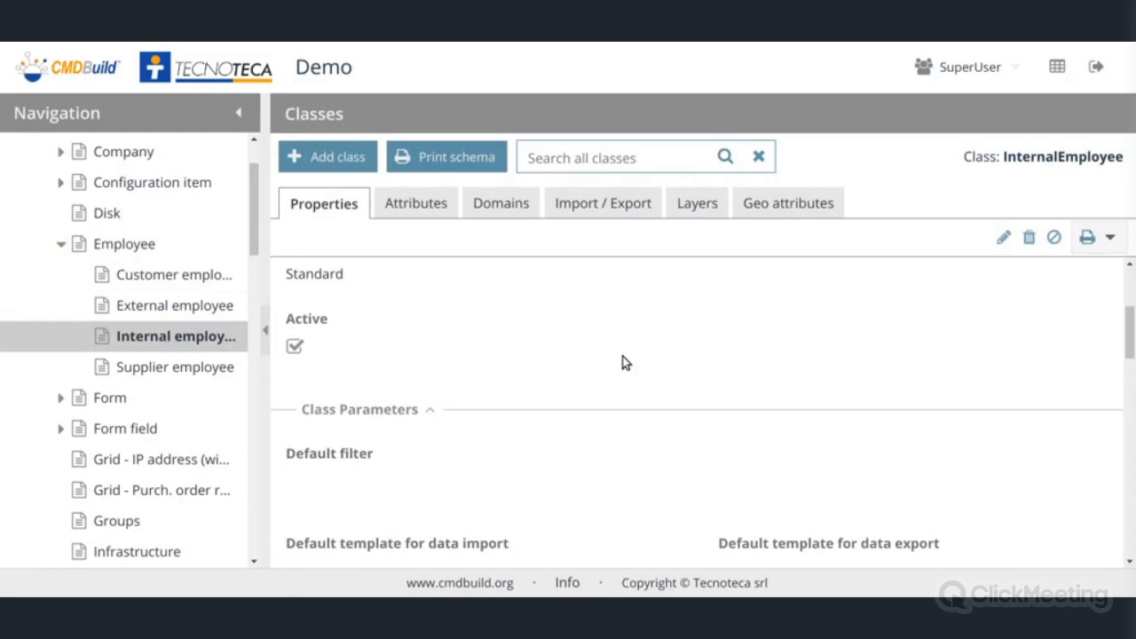
scroll(624, 362, down, 6)
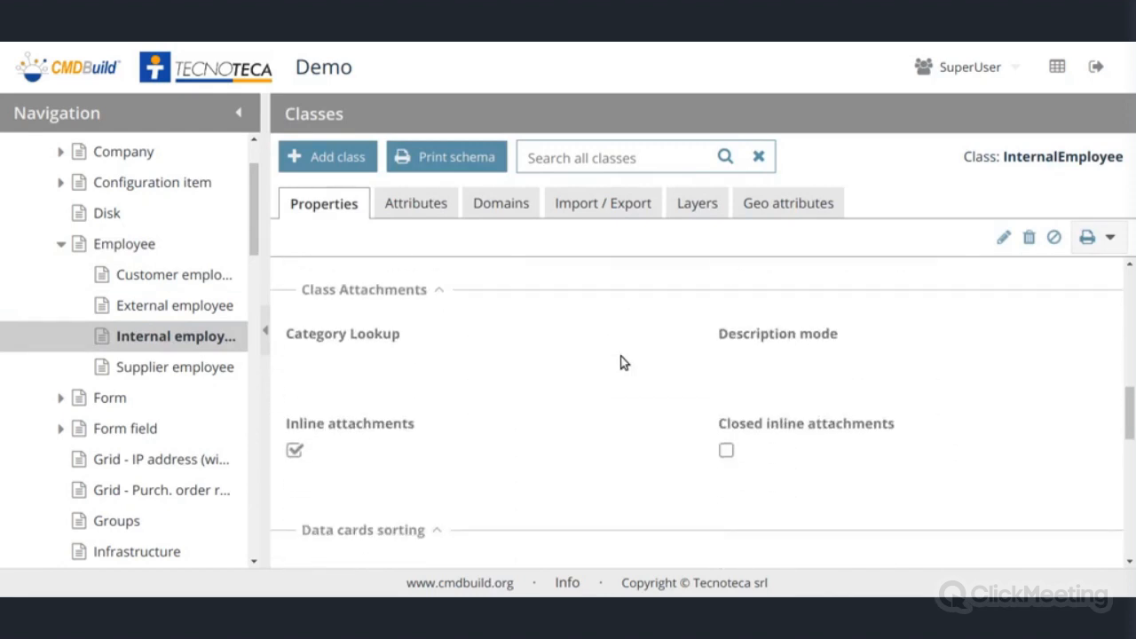
scroll(619, 362, down, 1)
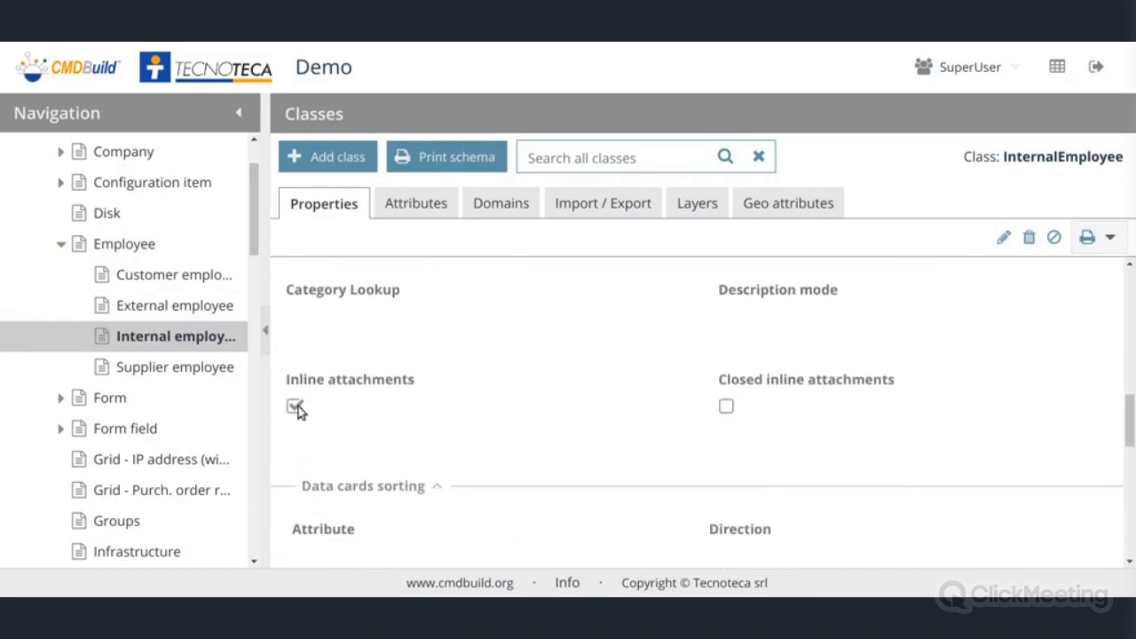
scroll(491, 368, up, 1)
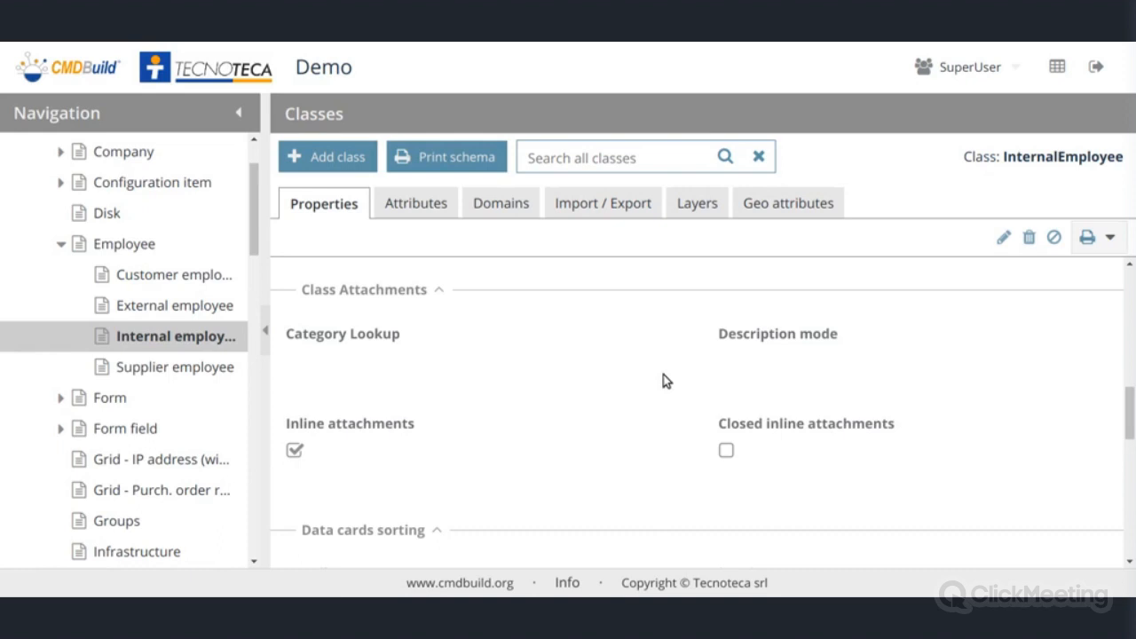
scroll(619, 411, up, 1)
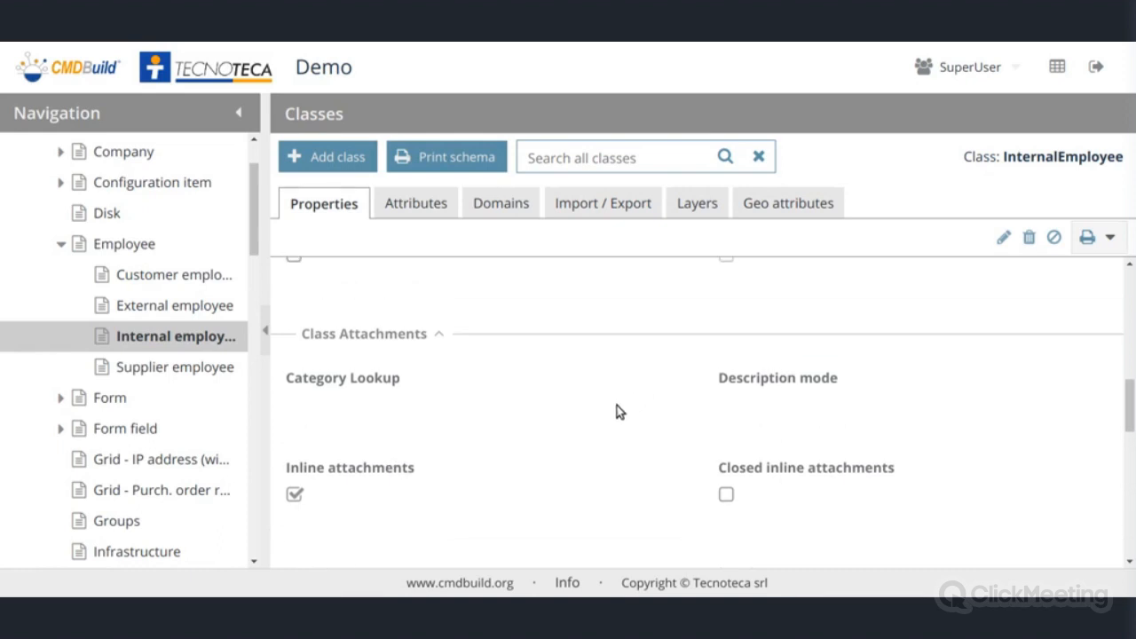
scroll(617, 406, up, 2)
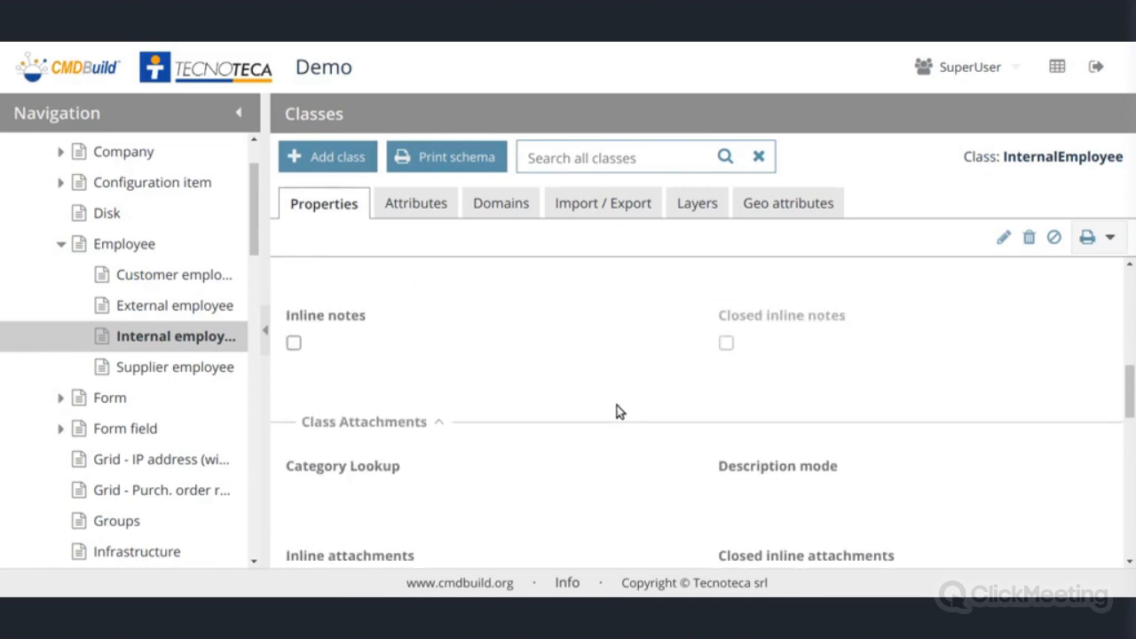
scroll(628, 398, down, 3)
scroll(628, 399, down, 1)
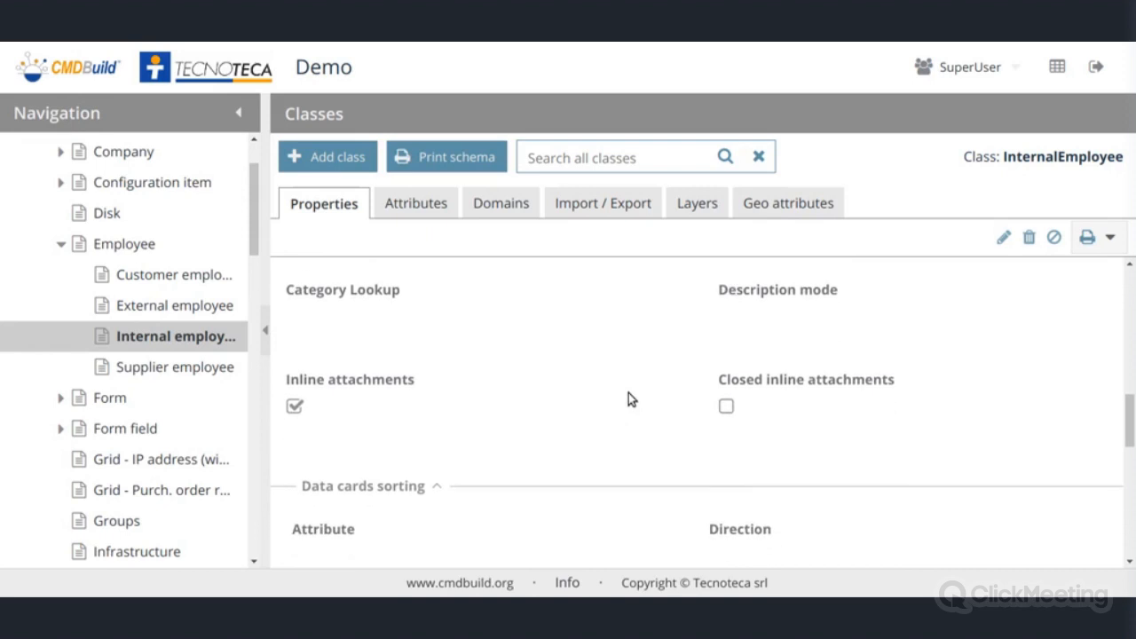
scroll(628, 398, down, 2)
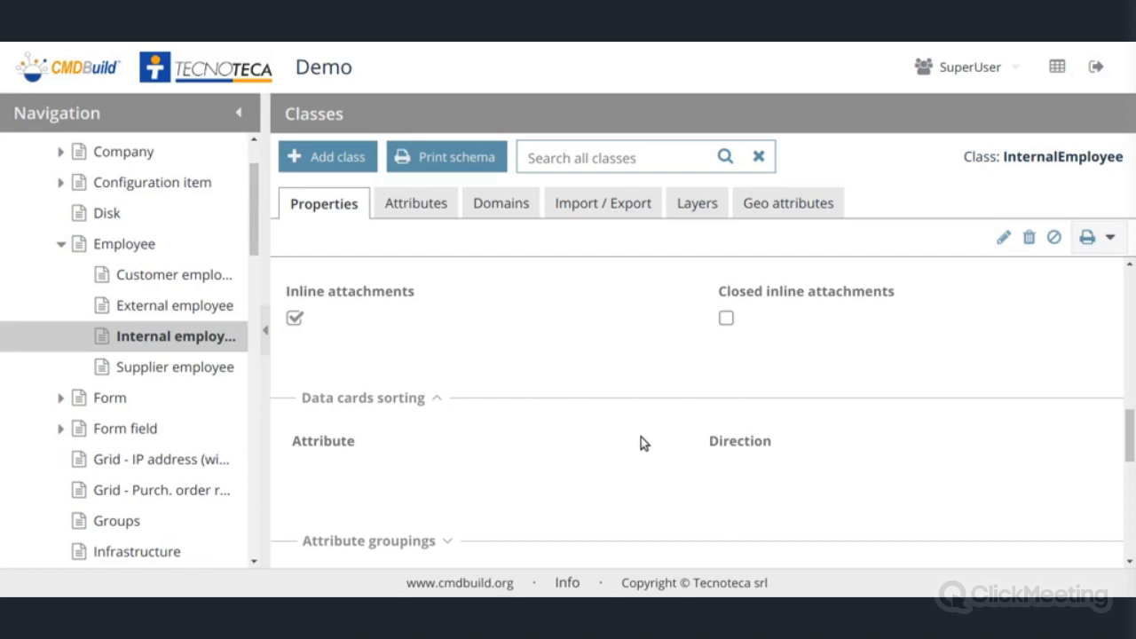
scroll(640, 436, up, 1)
Step: Show the Internal employee class's domains and look through the list
click(514, 205)
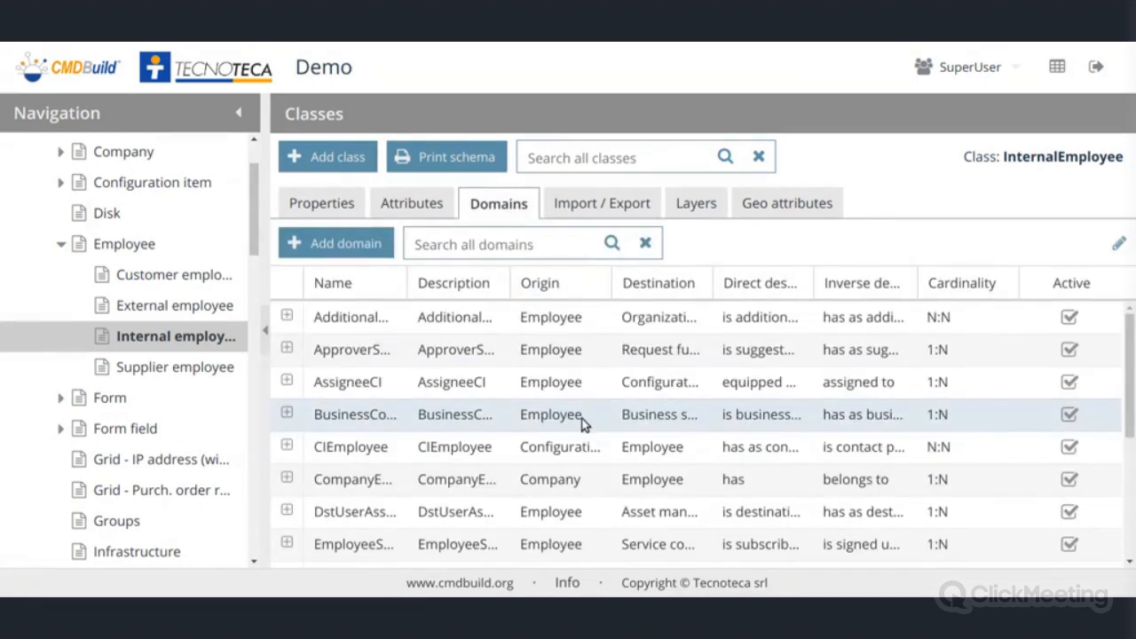
scroll(581, 424, down, 3)
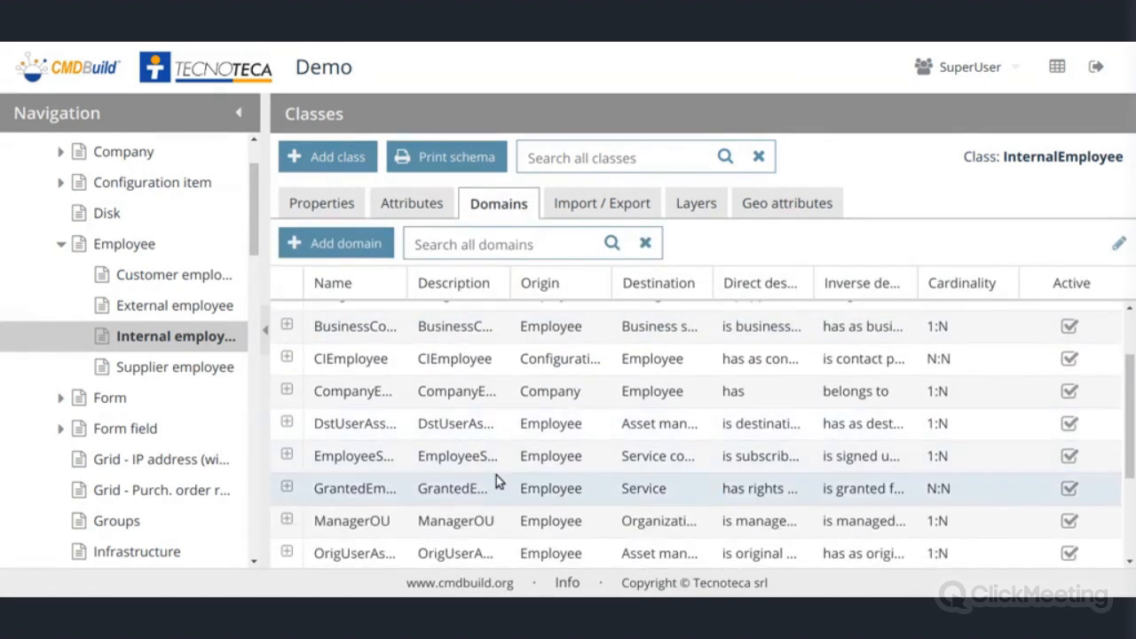
scroll(496, 475, up, 1)
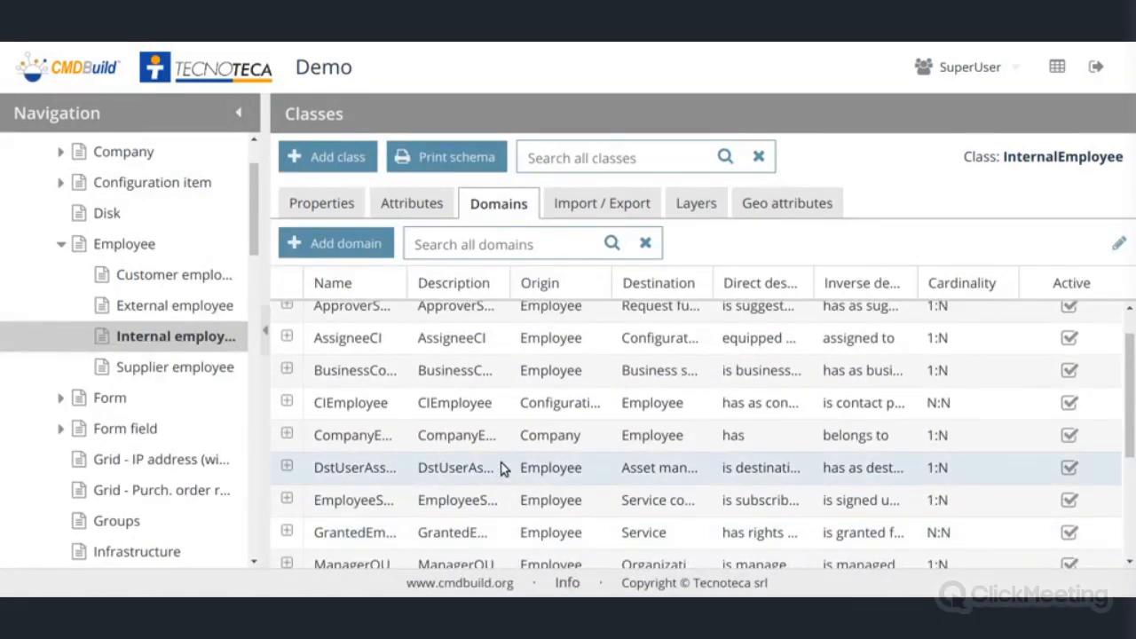
scroll(501, 469, down, 1)
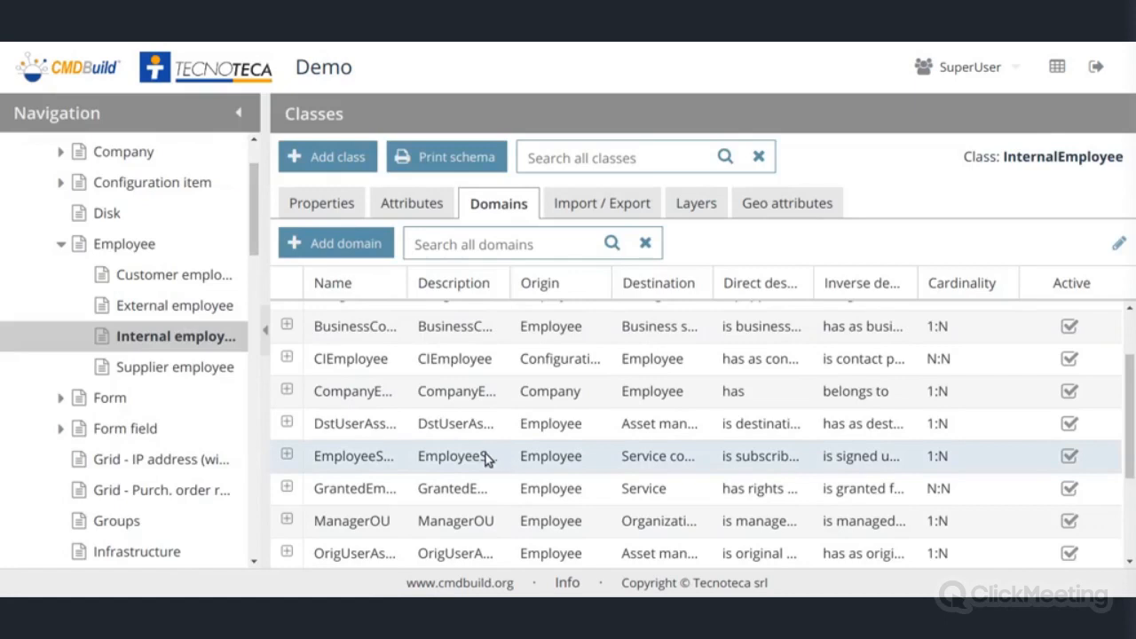
scroll(463, 449, up, 2)
scroll(464, 447, down, 3)
scroll(462, 439, up, 3)
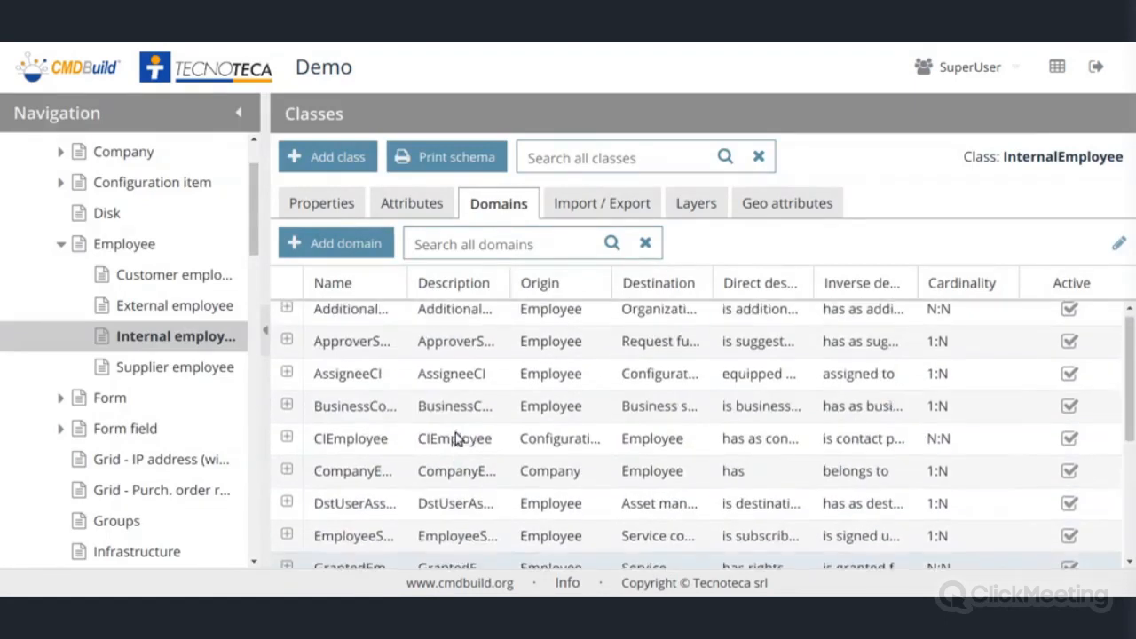
Step: Expand the AssigneeCI domain and review its cardinality, Master detail, Inline and Default closed settings
click(287, 381)
scroll(678, 408, down, 1)
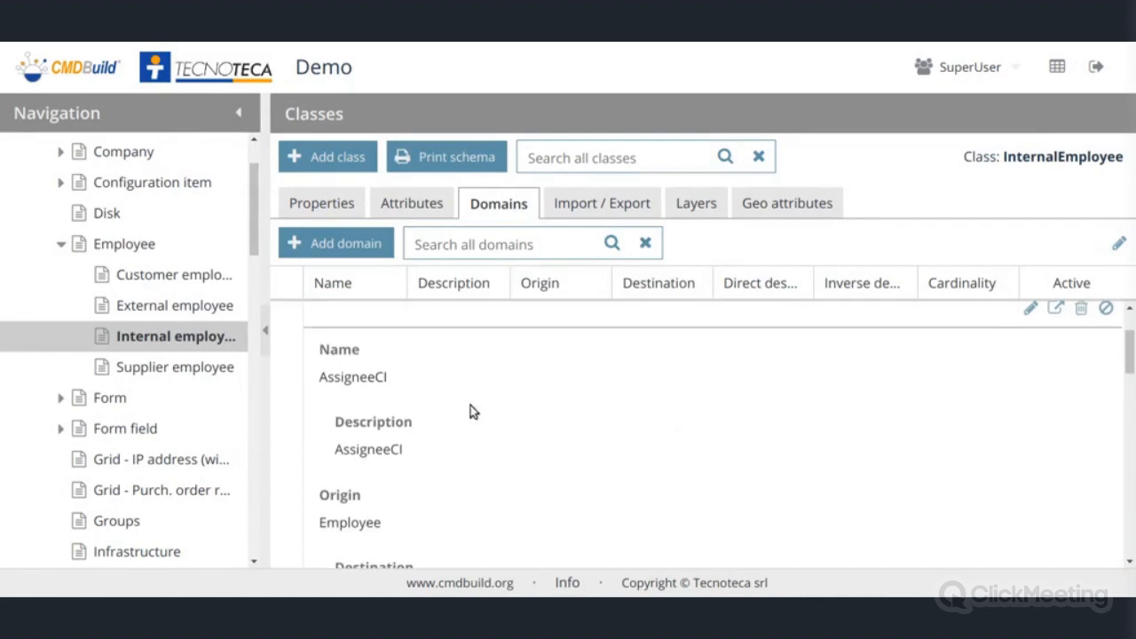
scroll(647, 413, up, 1)
scroll(591, 441, down, 5)
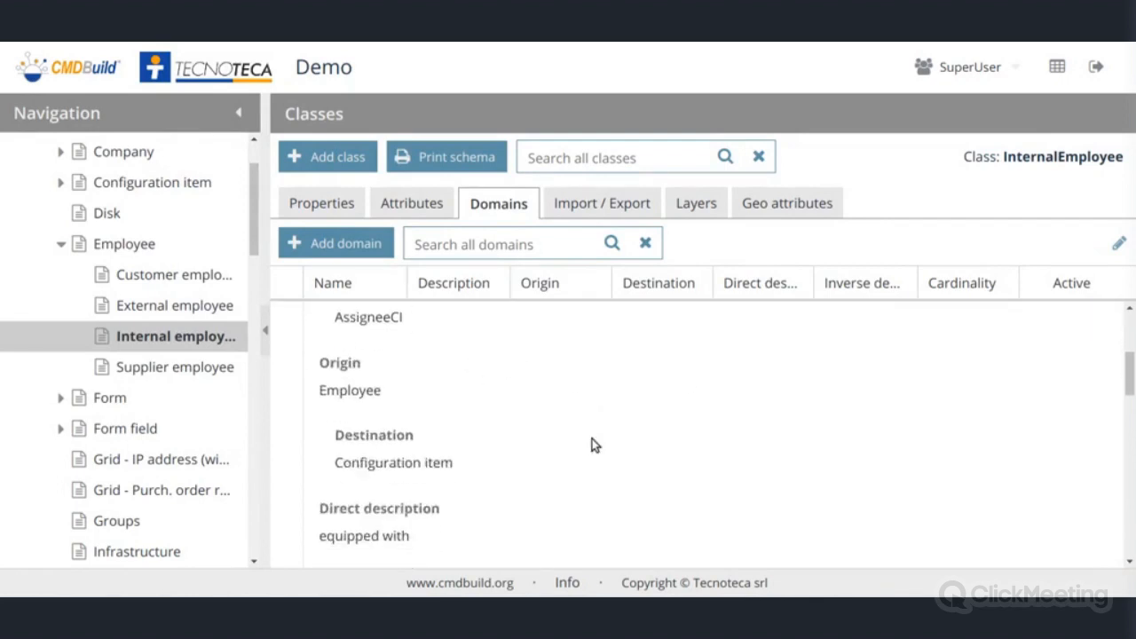
scroll(597, 436, down, 3)
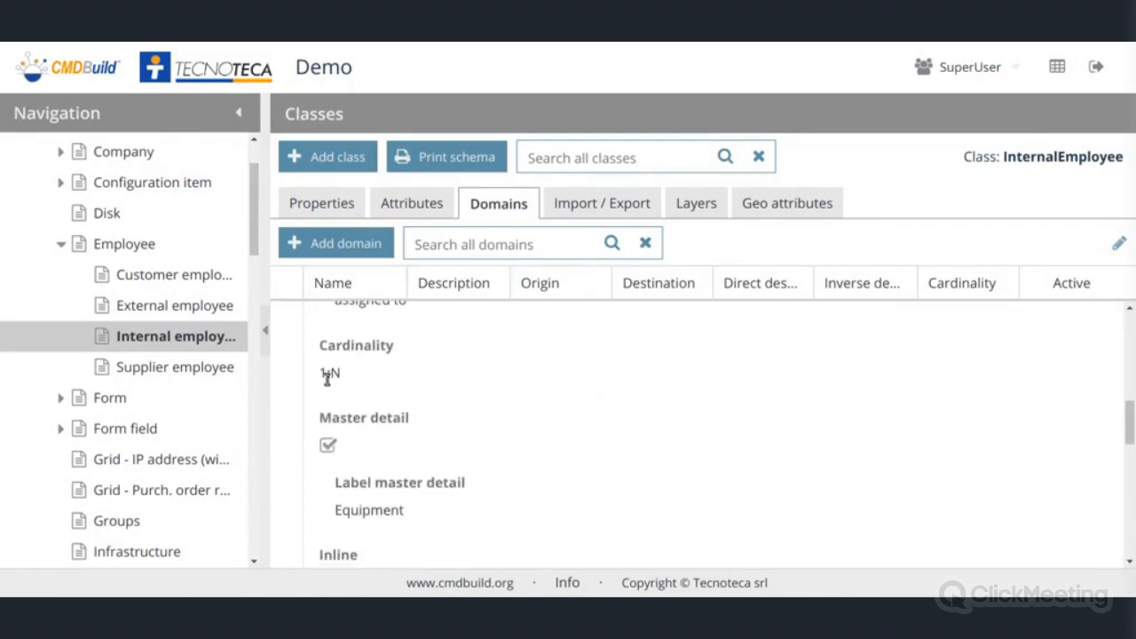
scroll(598, 406, down, 1)
scroll(398, 438, down, 4)
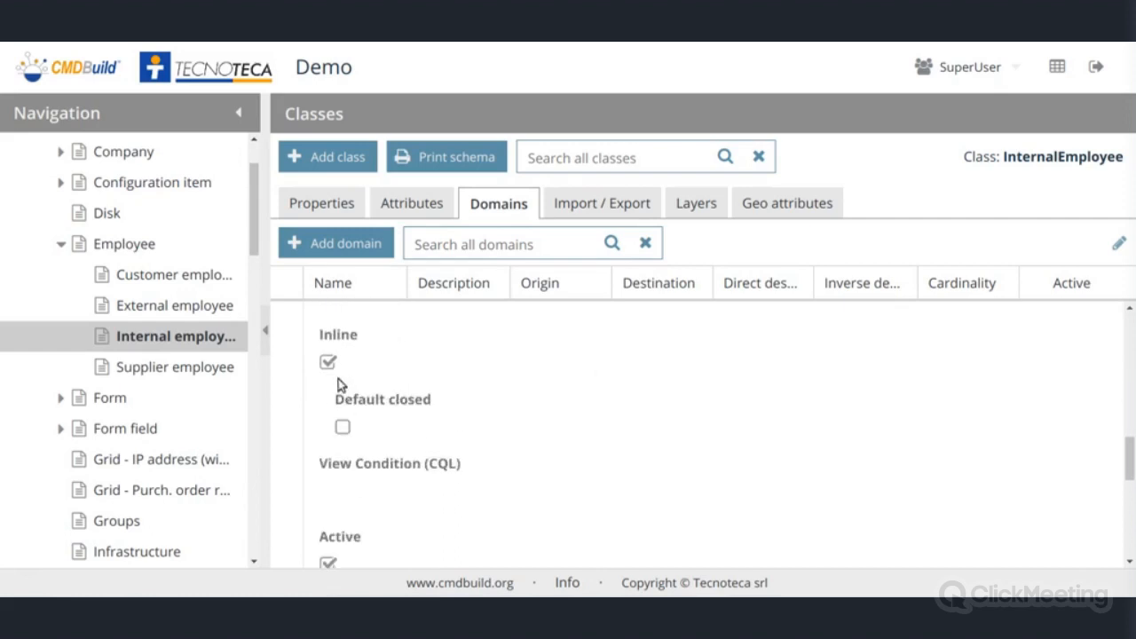
right_click(616, 373)
click(550, 376)
Step: Return to the data management module, open the first internal employee's card for editing, and review its fields
click(1056, 66)
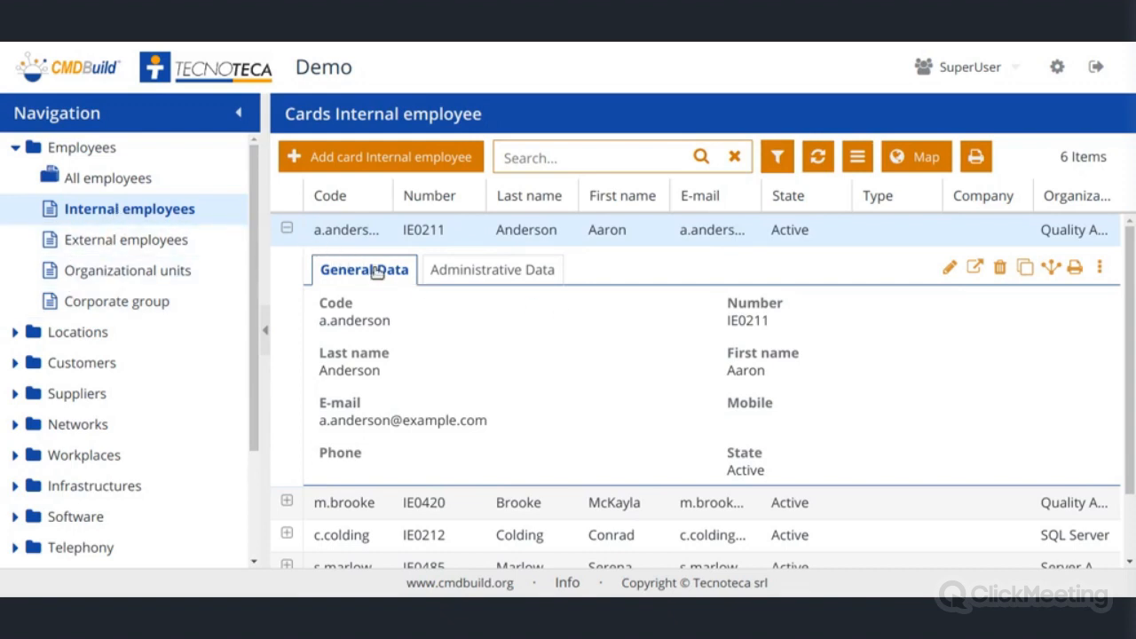
click(947, 268)
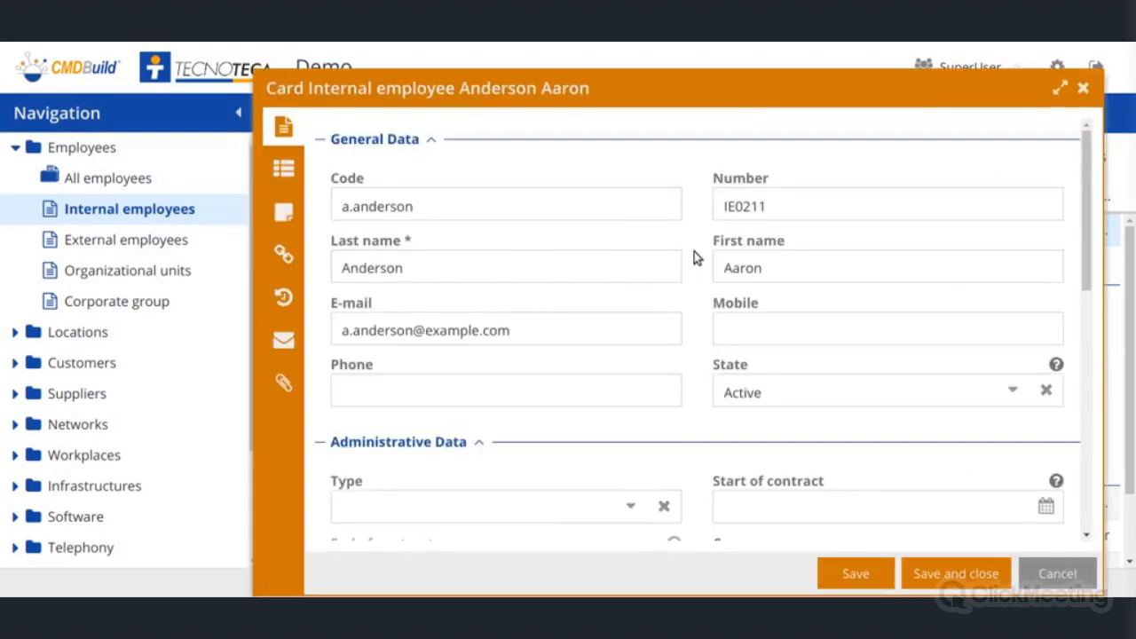
scroll(694, 257, down, 1)
scroll(694, 257, up, 1)
scroll(694, 256, down, 2)
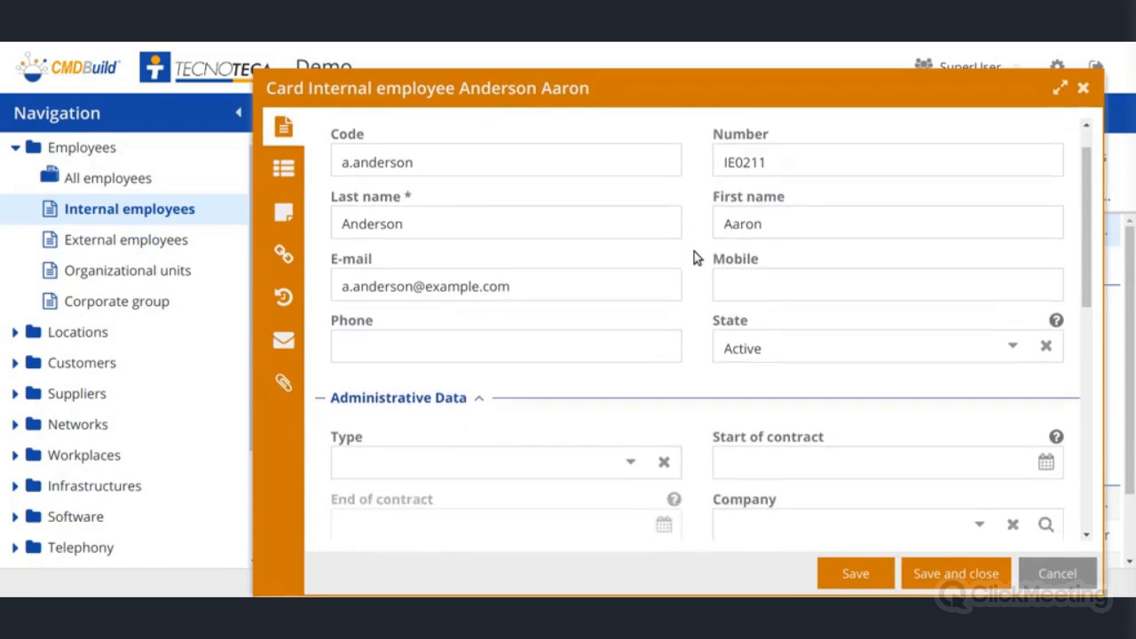
scroll(694, 257, down, 1)
scroll(694, 256, up, 3)
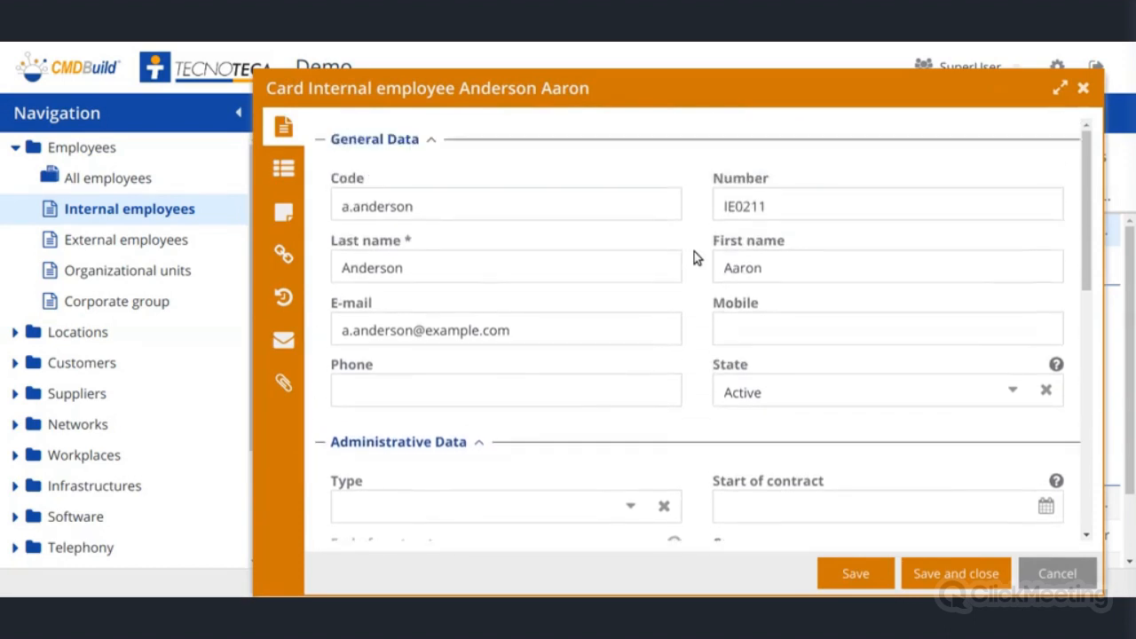
Step: Set the employee's State to Non-active and check the End of contract field in Administrative Data
scroll(693, 256, down, 4)
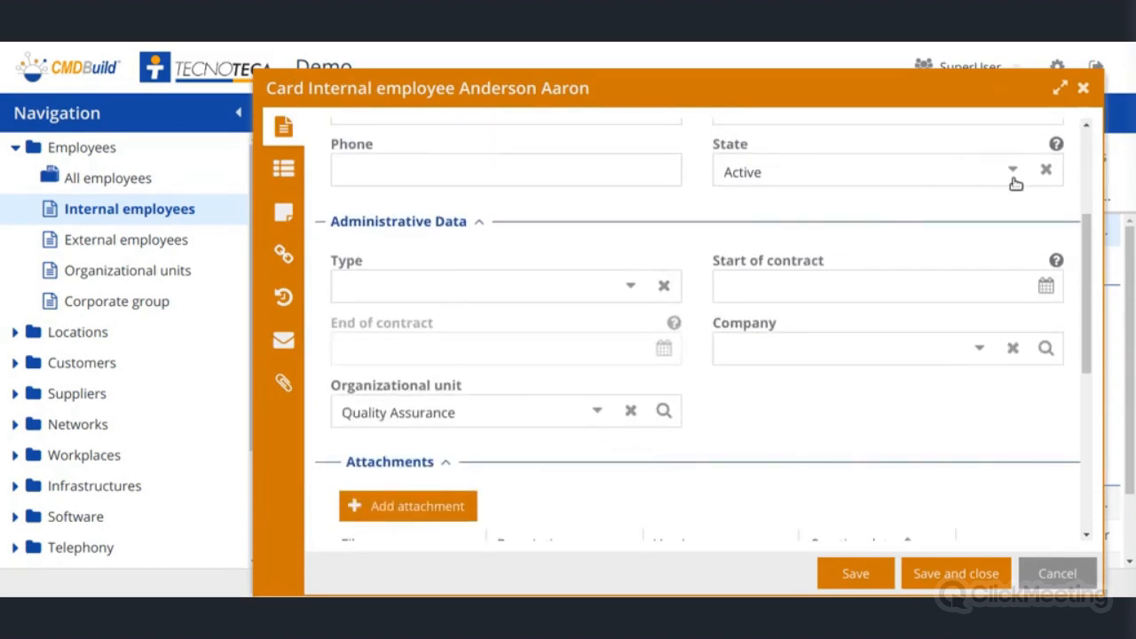
click(1012, 171)
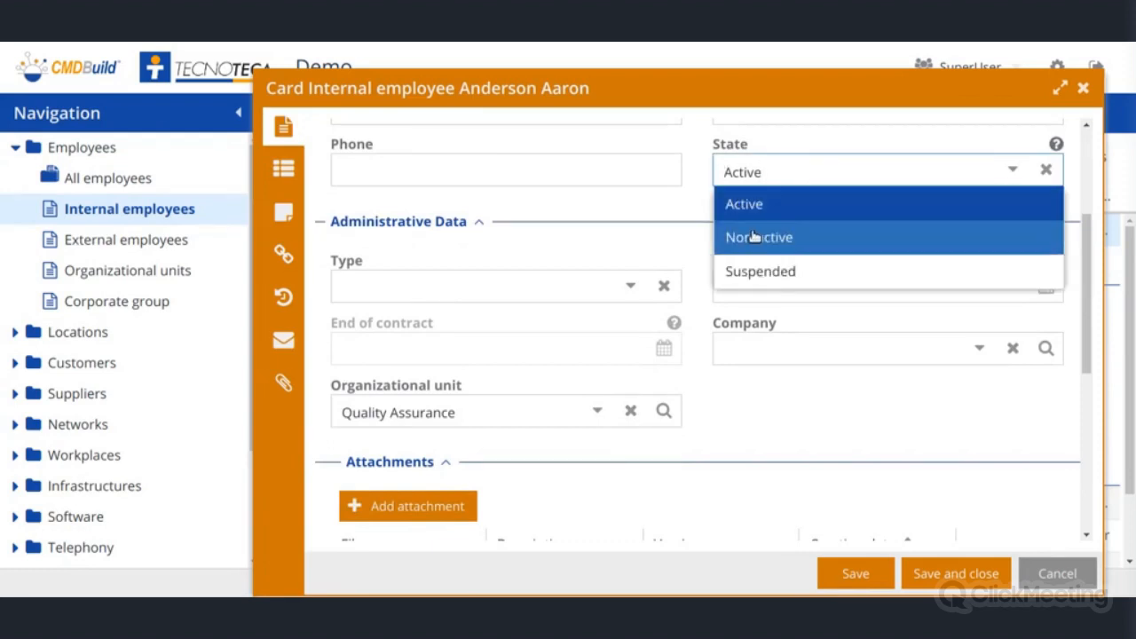
click(787, 239)
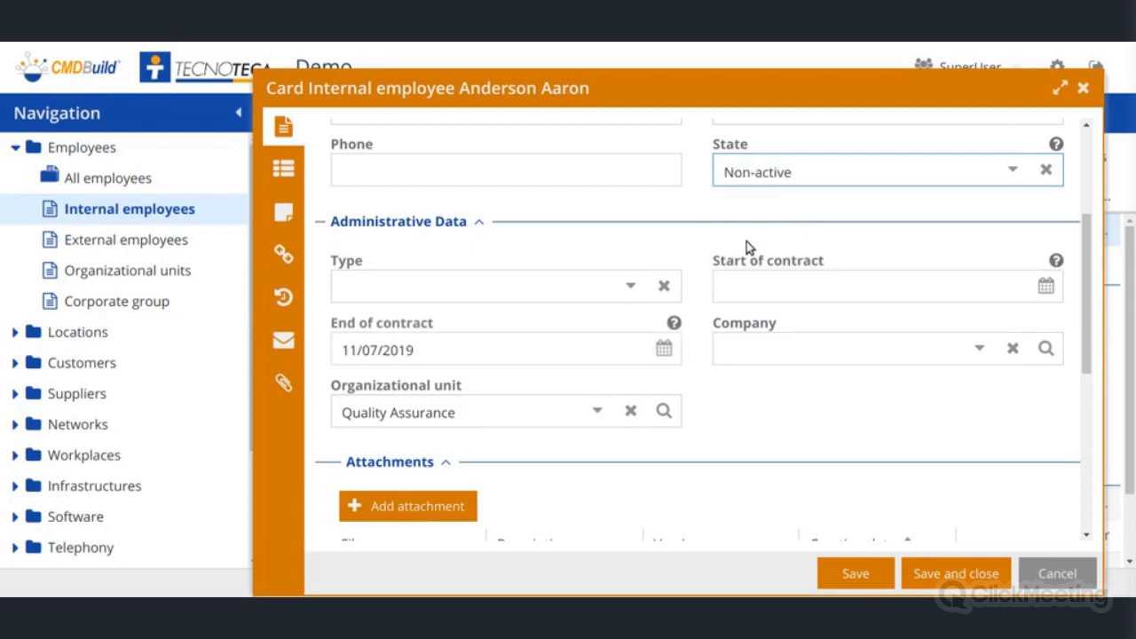
scroll(701, 260, down, 1)
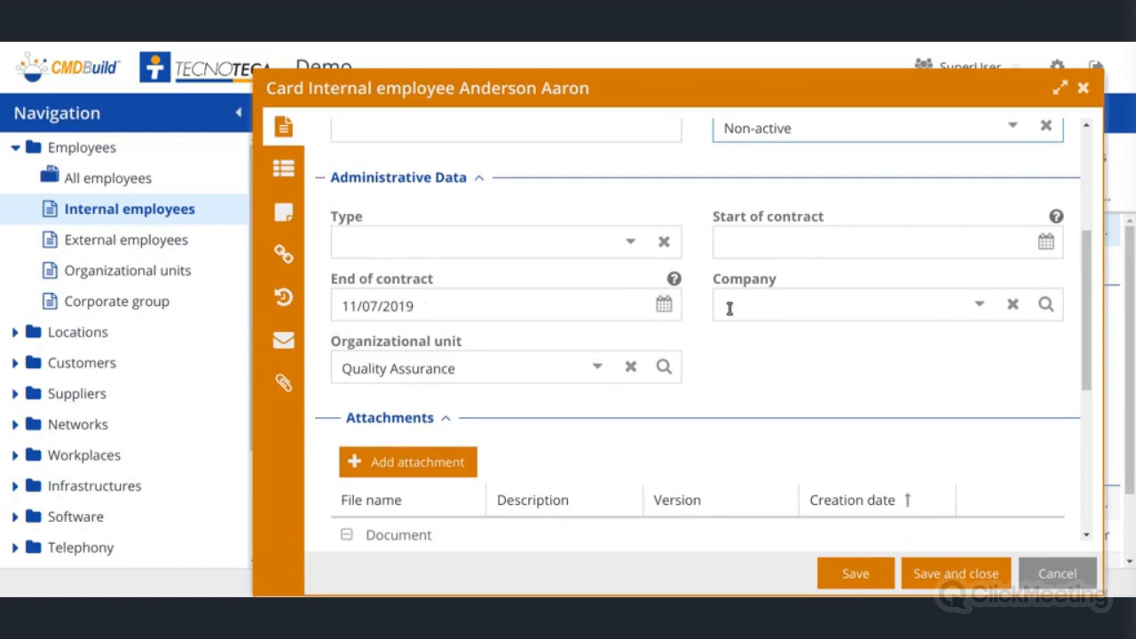
scroll(693, 307, up, 1)
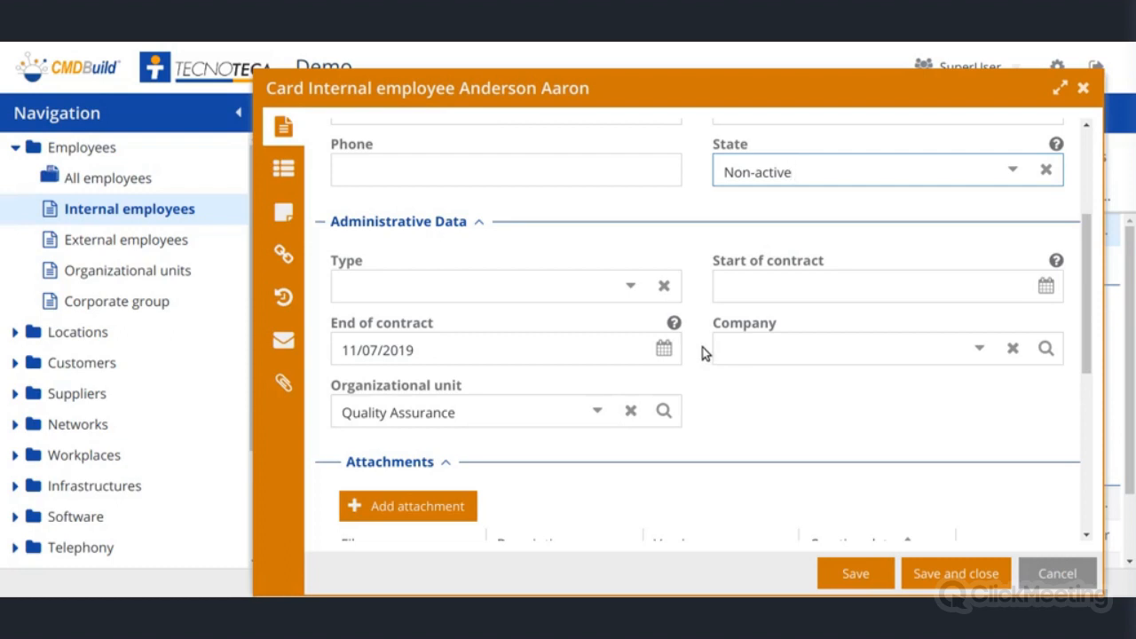
mouse_move(675, 317)
scroll(694, 325, up, 1)
scroll(694, 325, down, 1)
scroll(694, 325, up, 1)
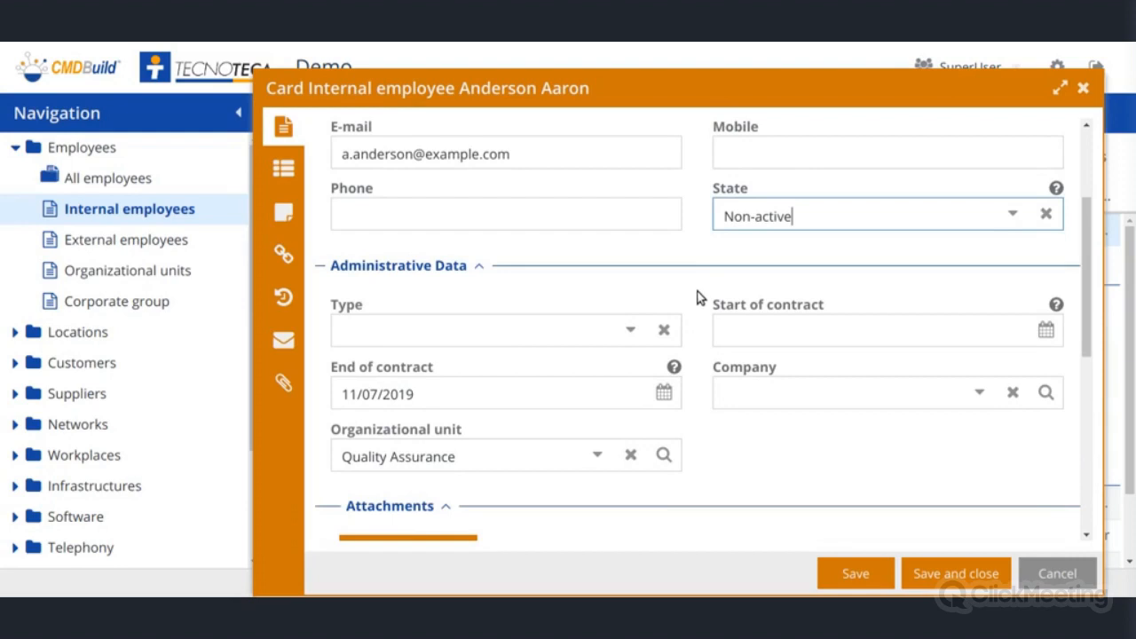
Step: Set the employee's State back to Active and close the card without saving
scroll(694, 296, up, 1)
scroll(694, 295, down, 1)
scroll(709, 284, up, 1)
click(1026, 257)
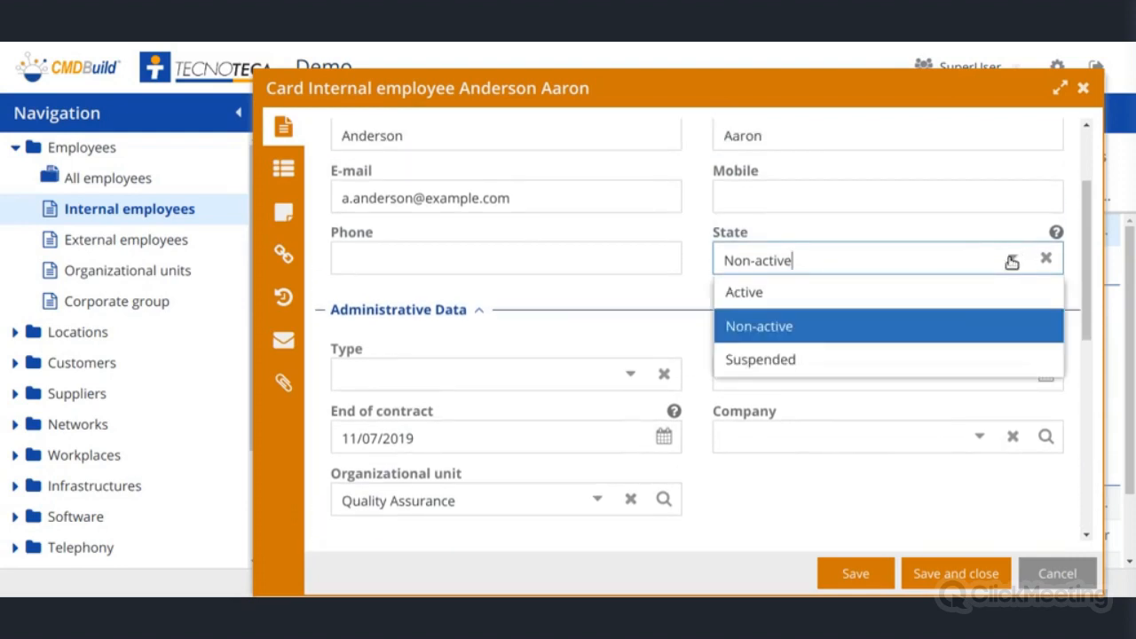
click(955, 291)
scroll(696, 302, up, 3)
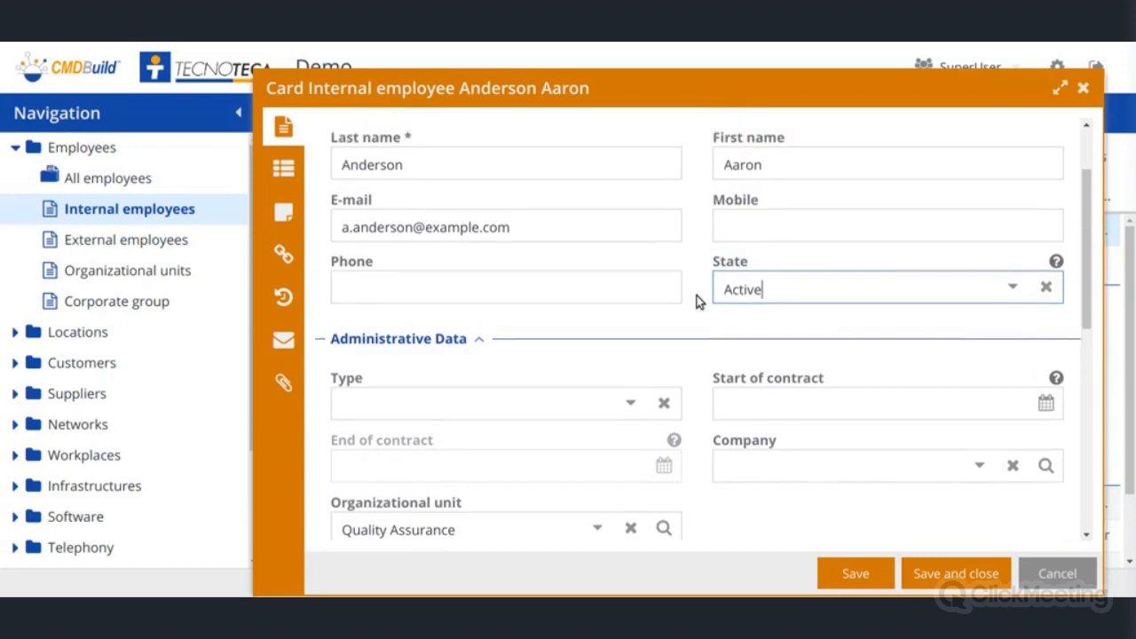
scroll(696, 299, down, 3)
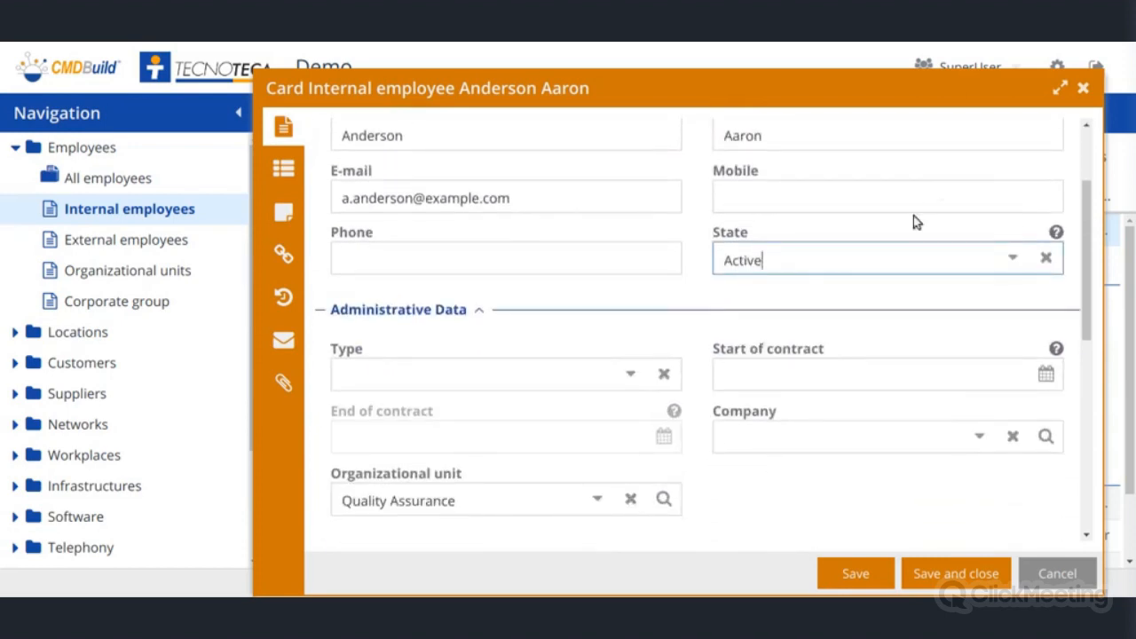
click(1083, 89)
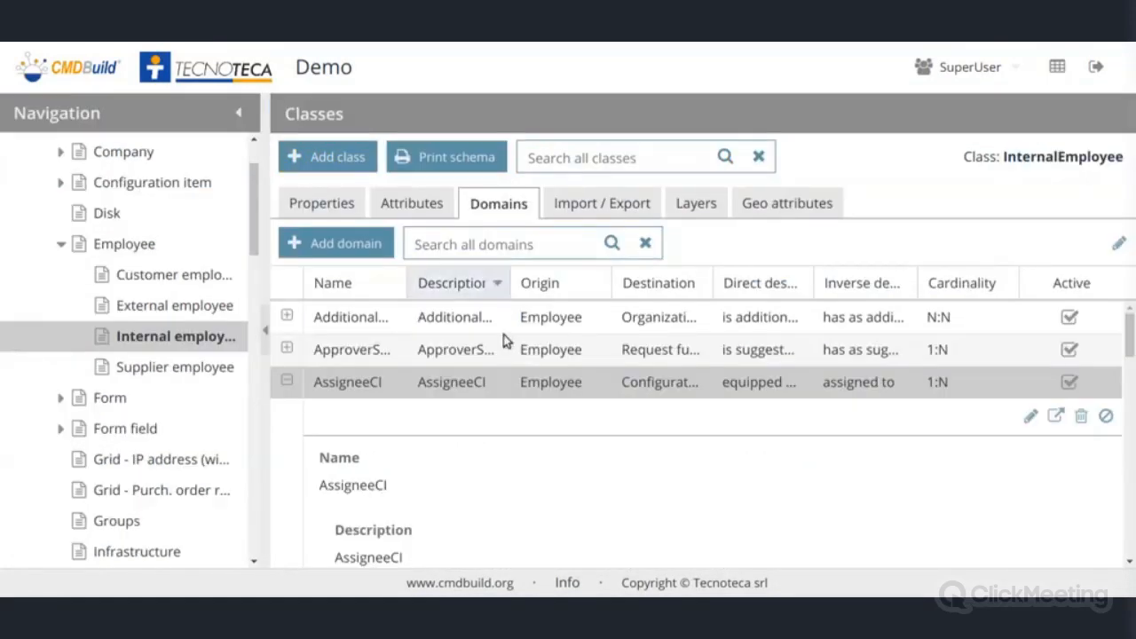
Step: In the administration module, list the attributes of the Internal employee class down to the contract dates
click(59, 248)
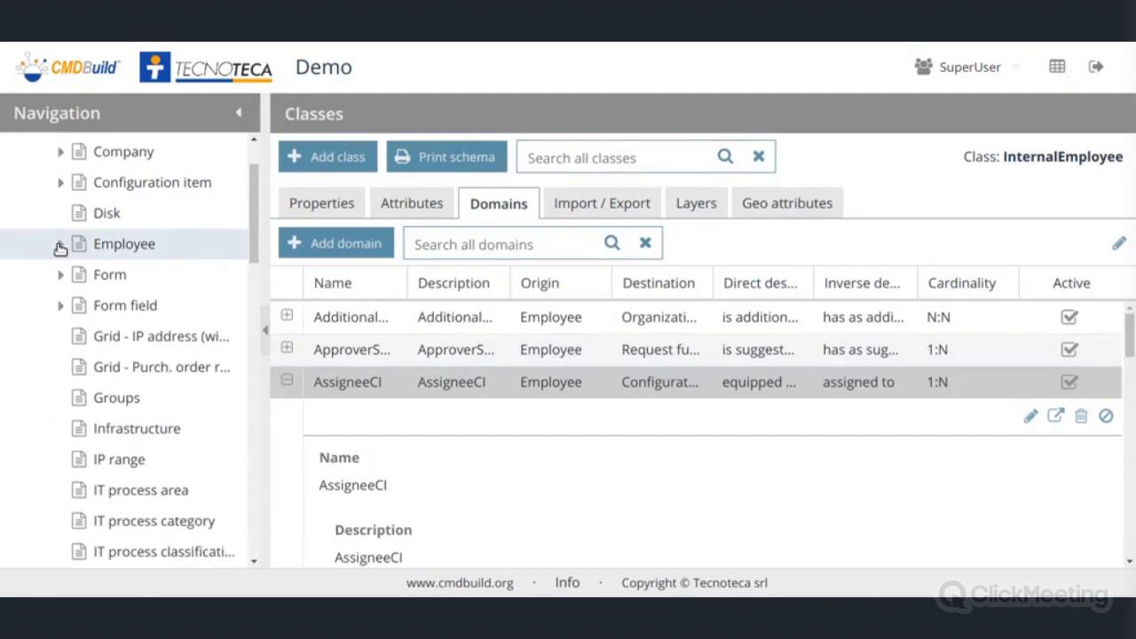
scroll(60, 249, up, 2)
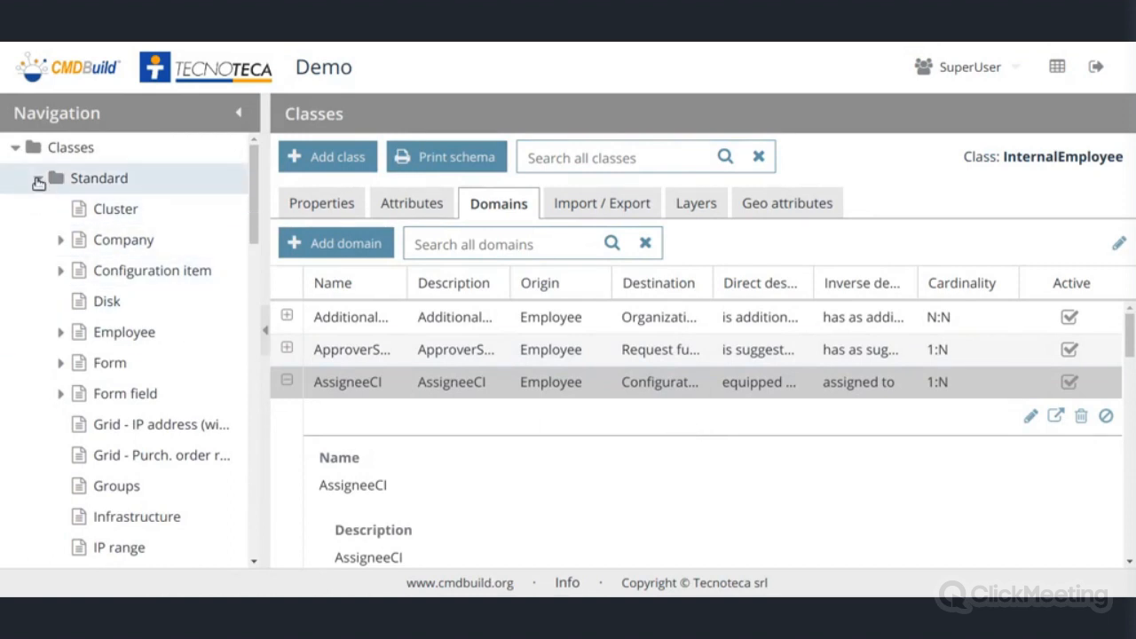
scroll(76, 216, down, 2)
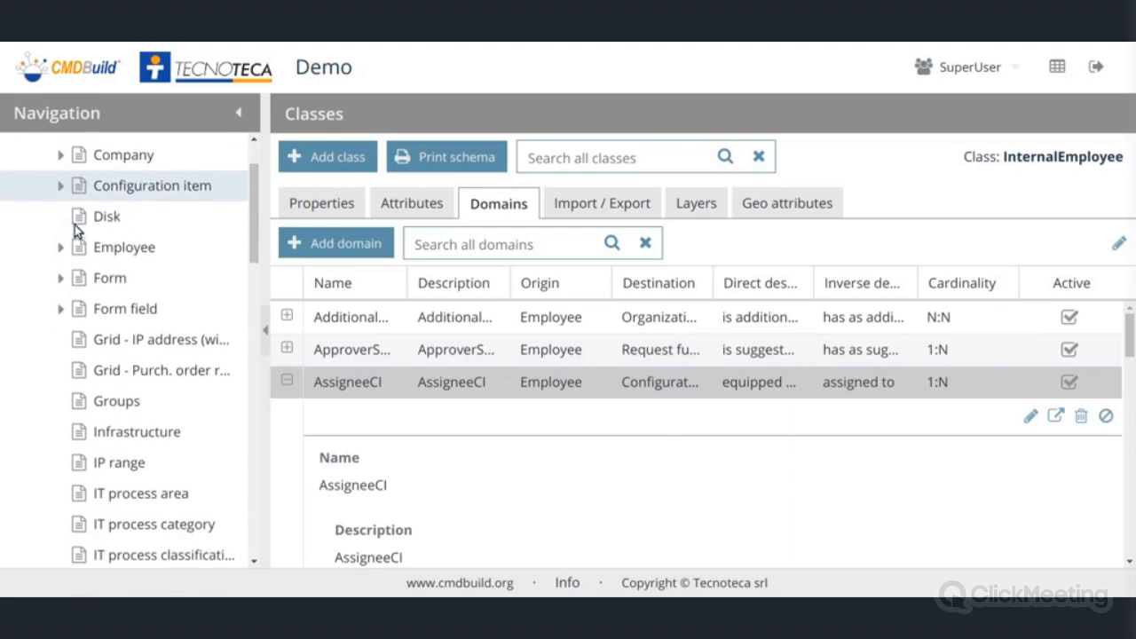
click(61, 245)
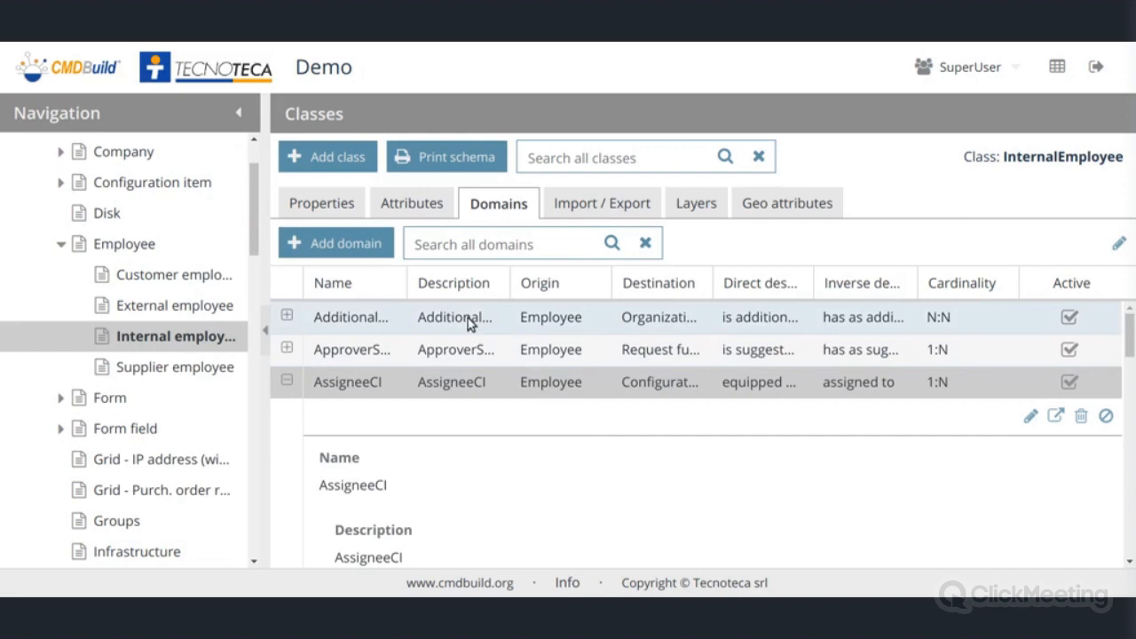
click(432, 204)
scroll(471, 413, down, 4)
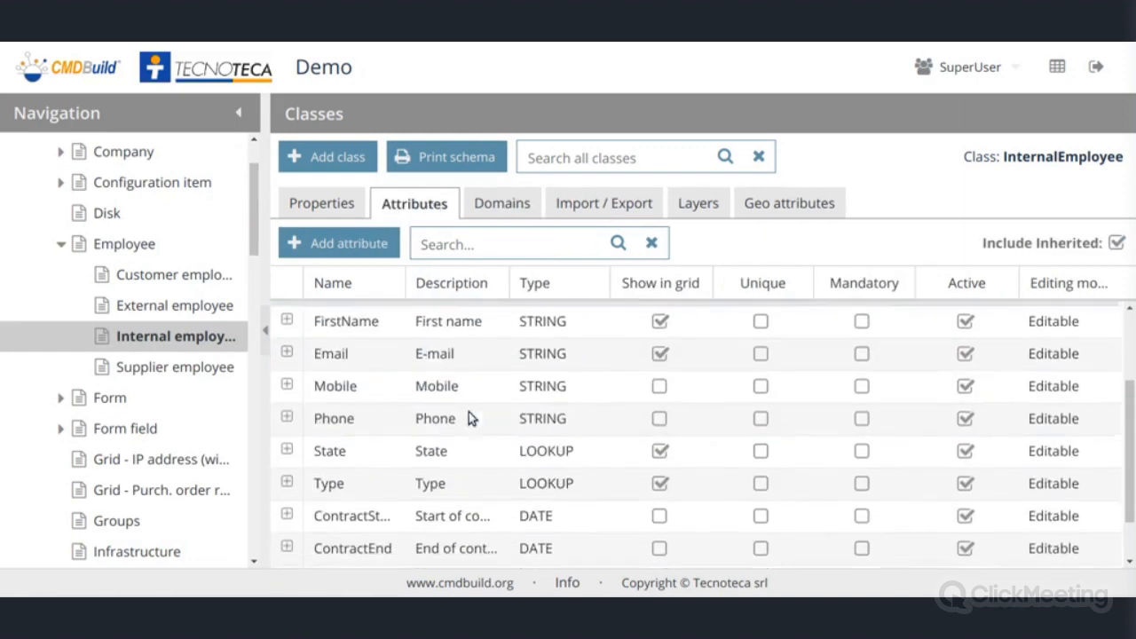
Step: Open the ContractEnd attribute's full details in a separate window and show its Other properties
click(287, 485)
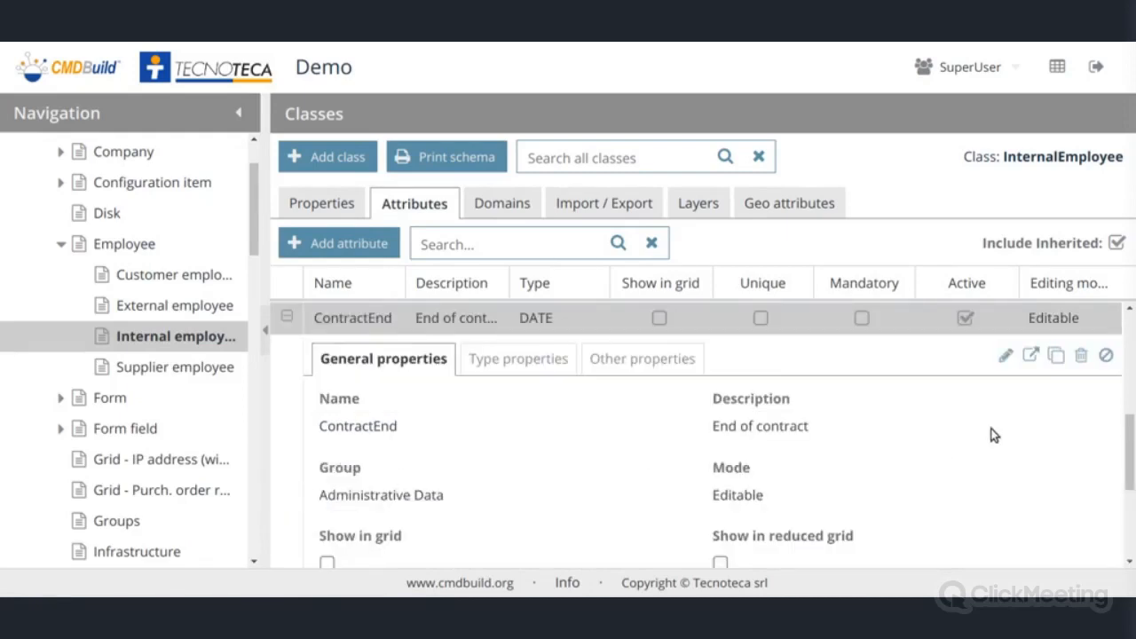
scroll(1050, 381, down, 1)
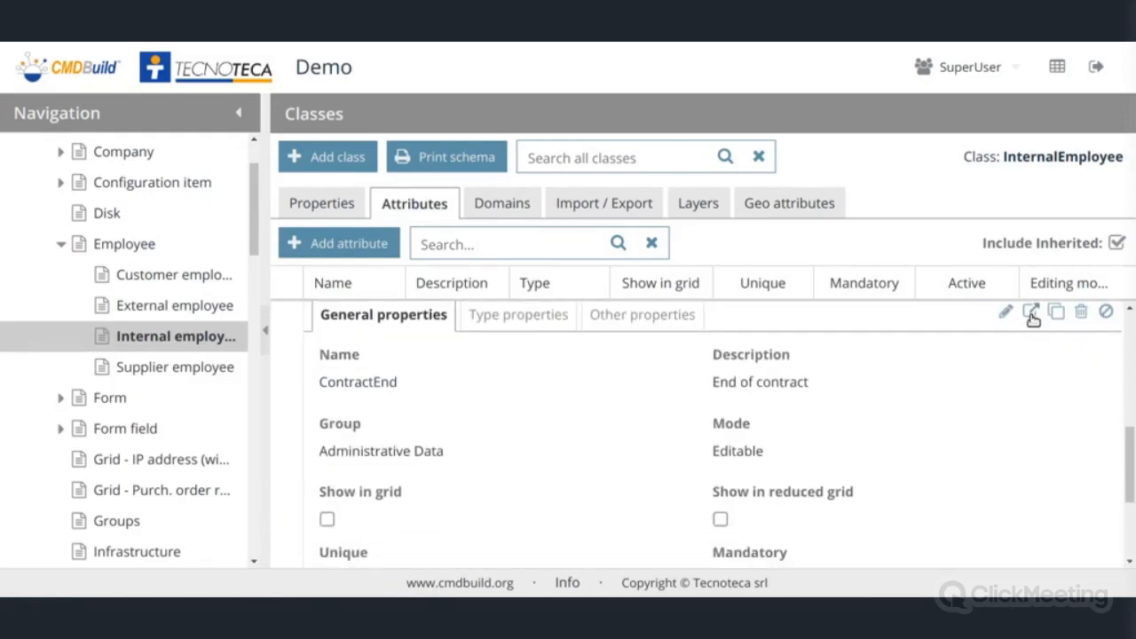
click(1031, 312)
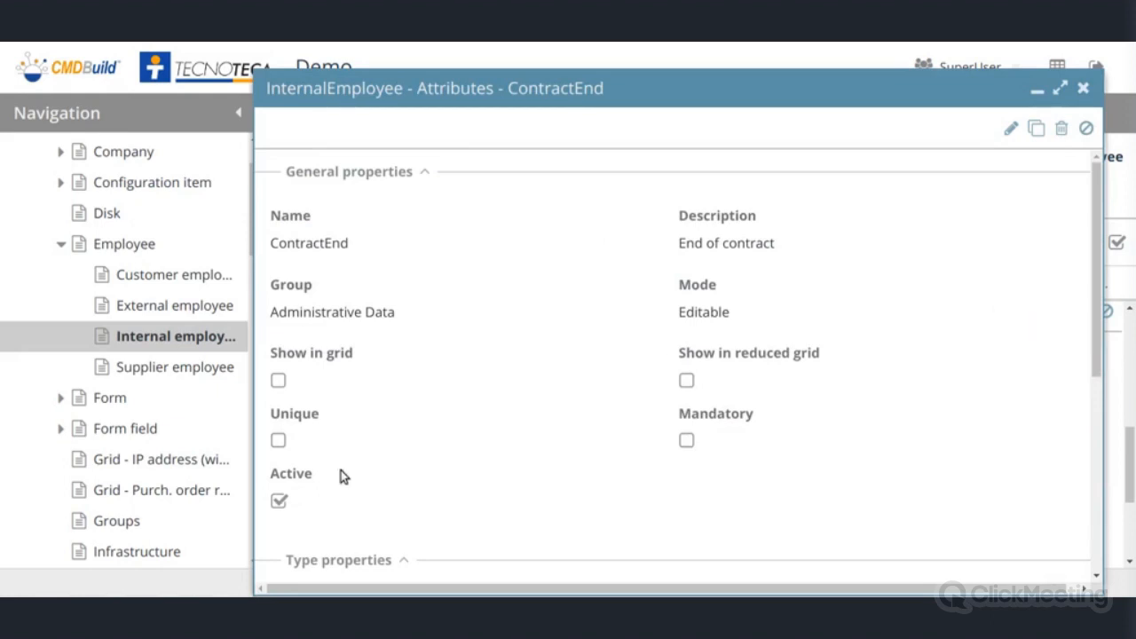
scroll(304, 451, down, 1)
scroll(631, 434, down, 4)
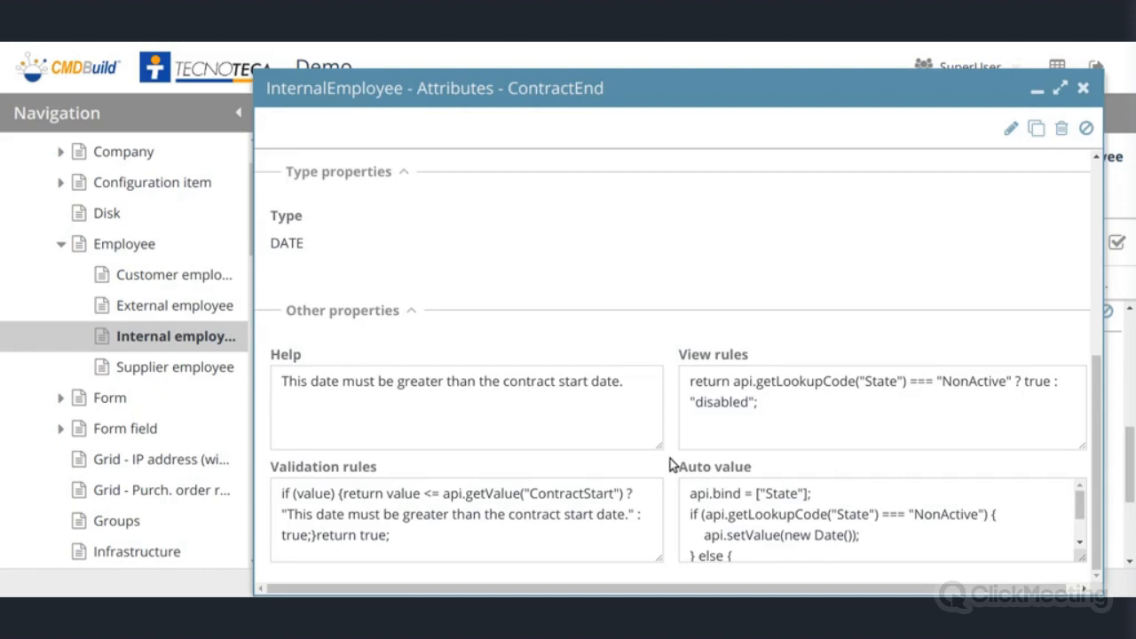
Step: Examine the ContractEnd attribute's Auto value script, validation rules and view rules, and close the details
click(818, 535)
double_click(818, 535)
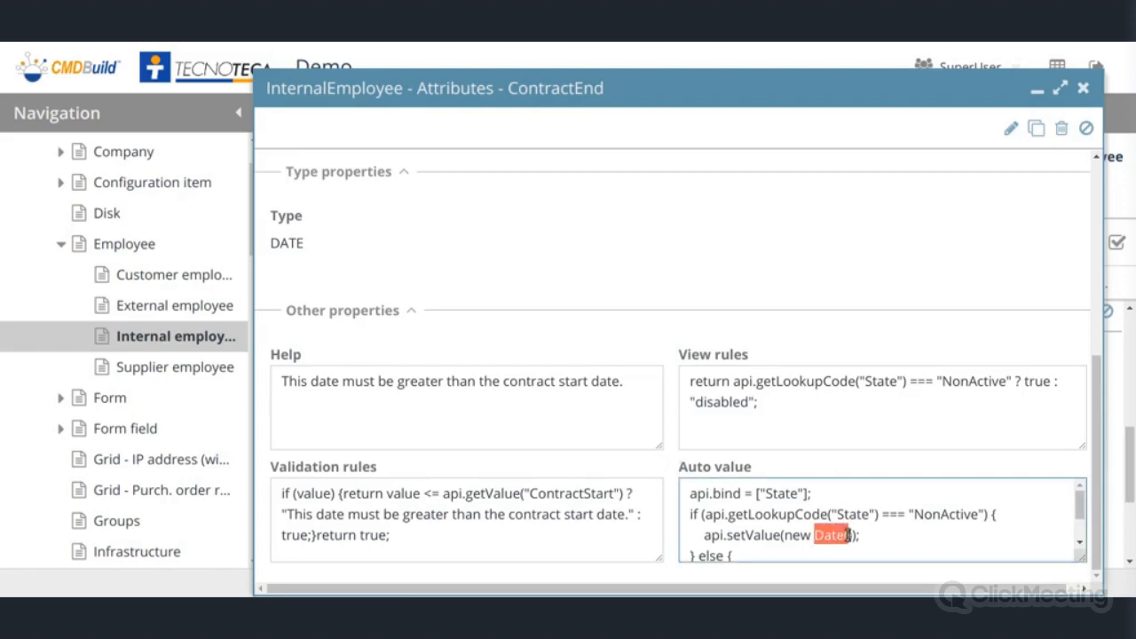
scroll(714, 526, down, 1)
click(723, 523)
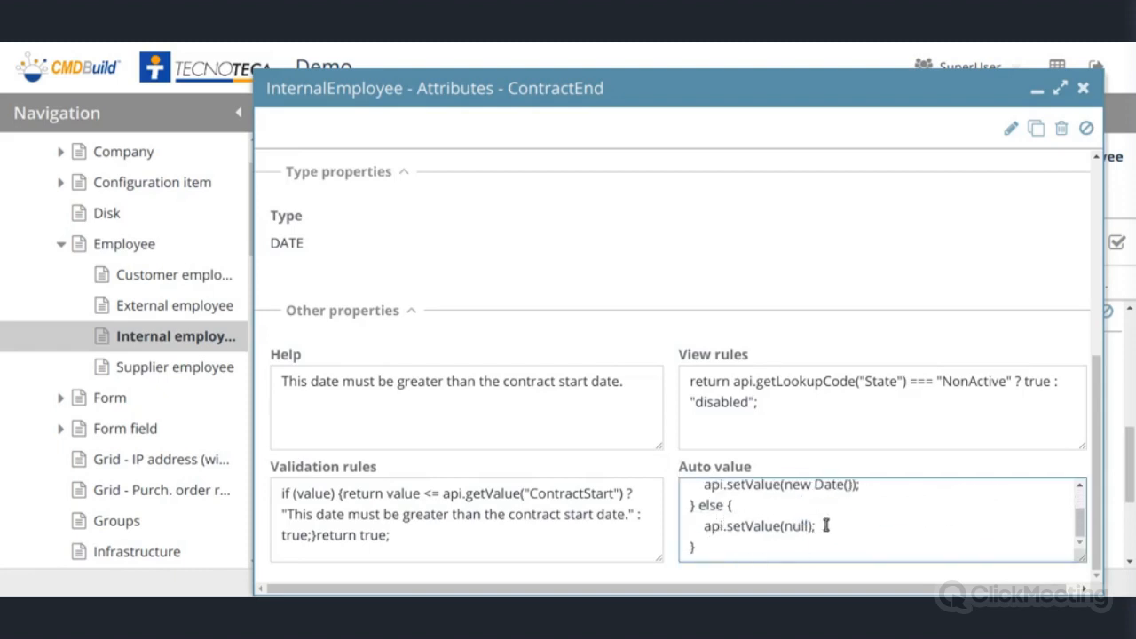
scroll(825, 525, up, 2)
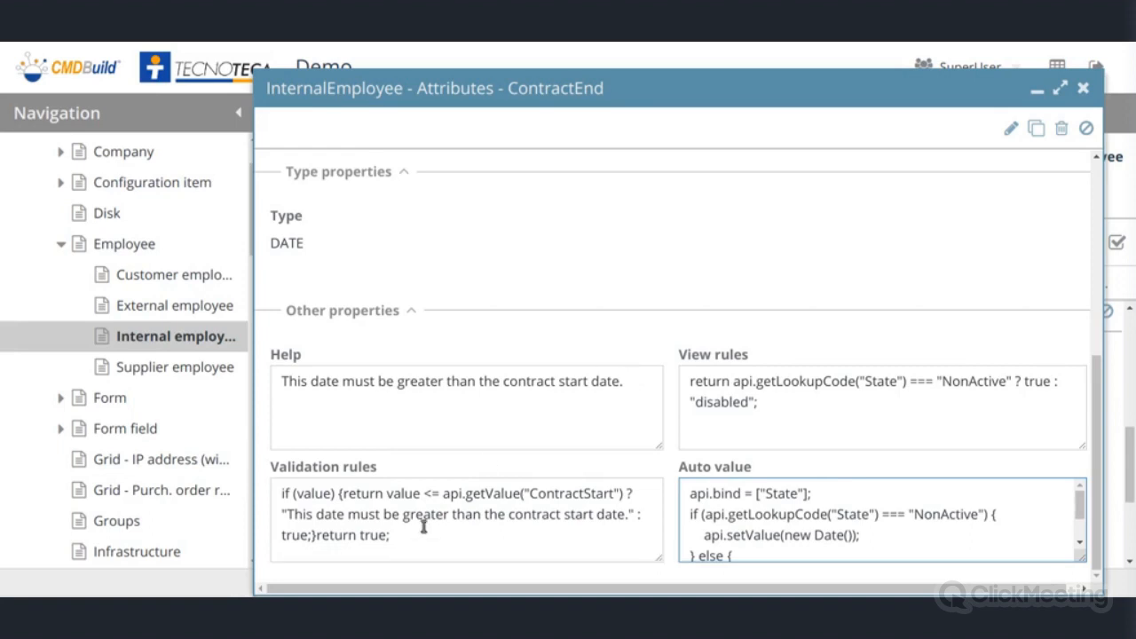
scroll(652, 455, up, 5)
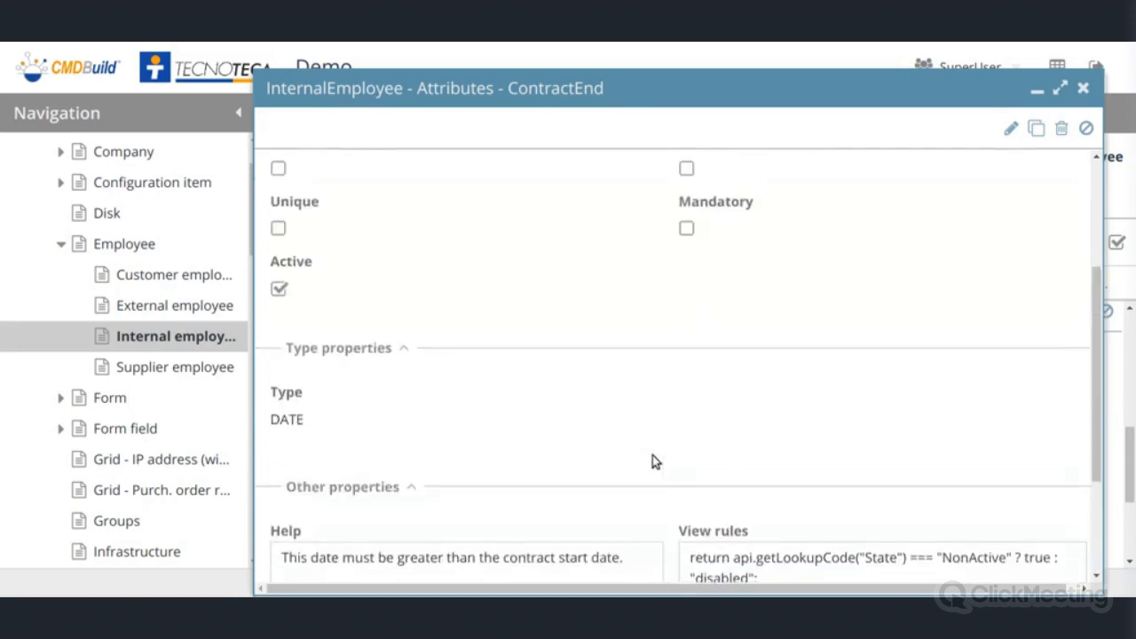
scroll(652, 456, down, 3)
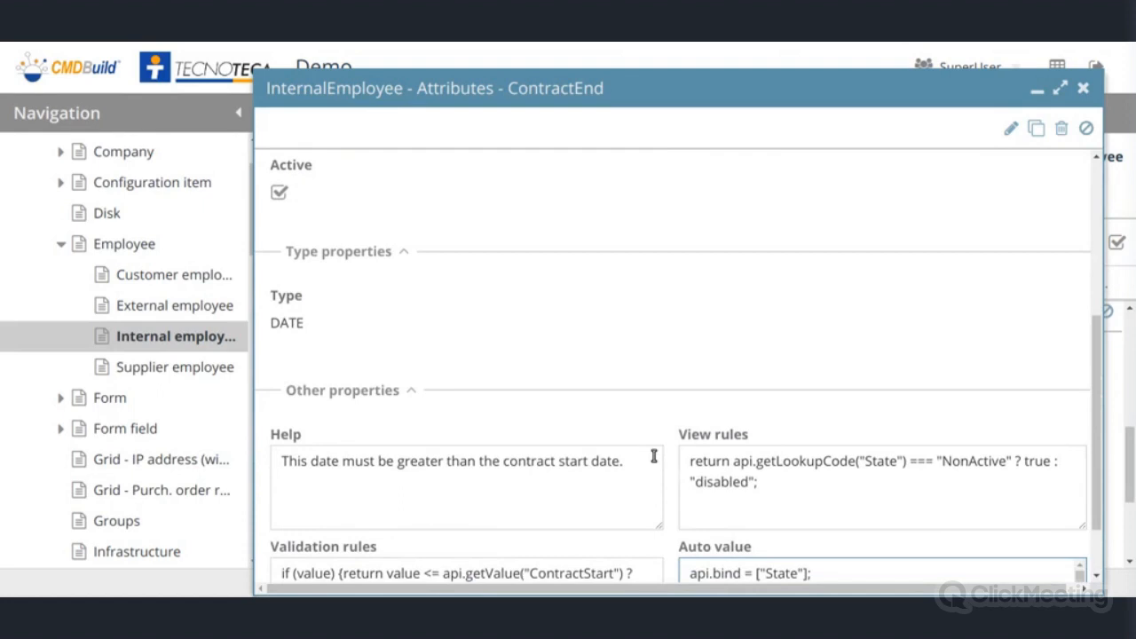
scroll(650, 426, up, 5)
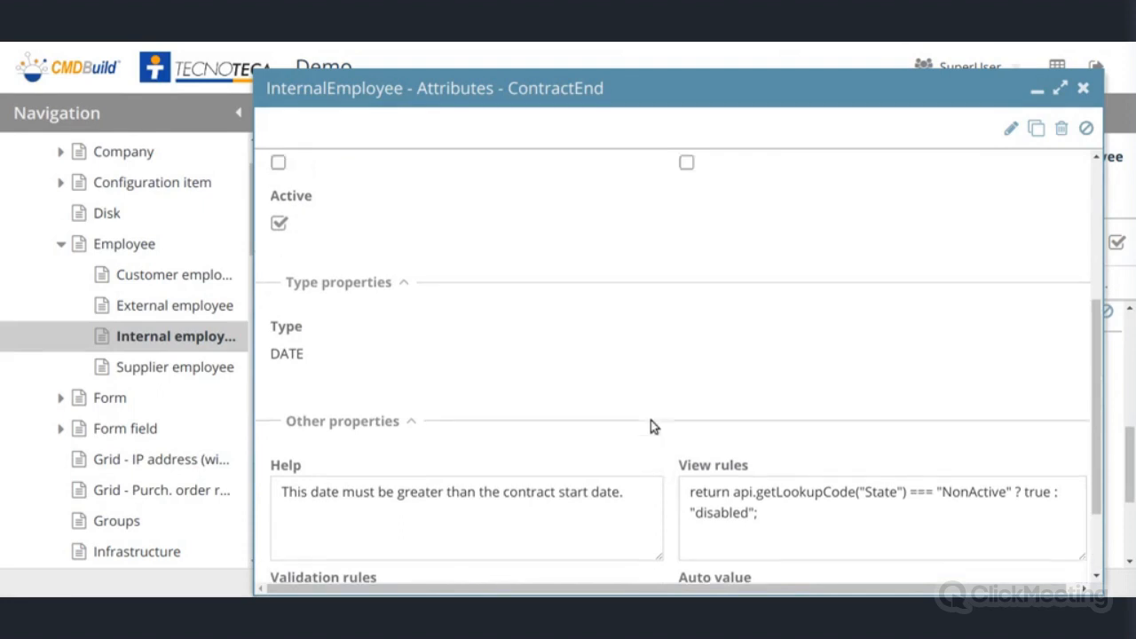
click(1081, 91)
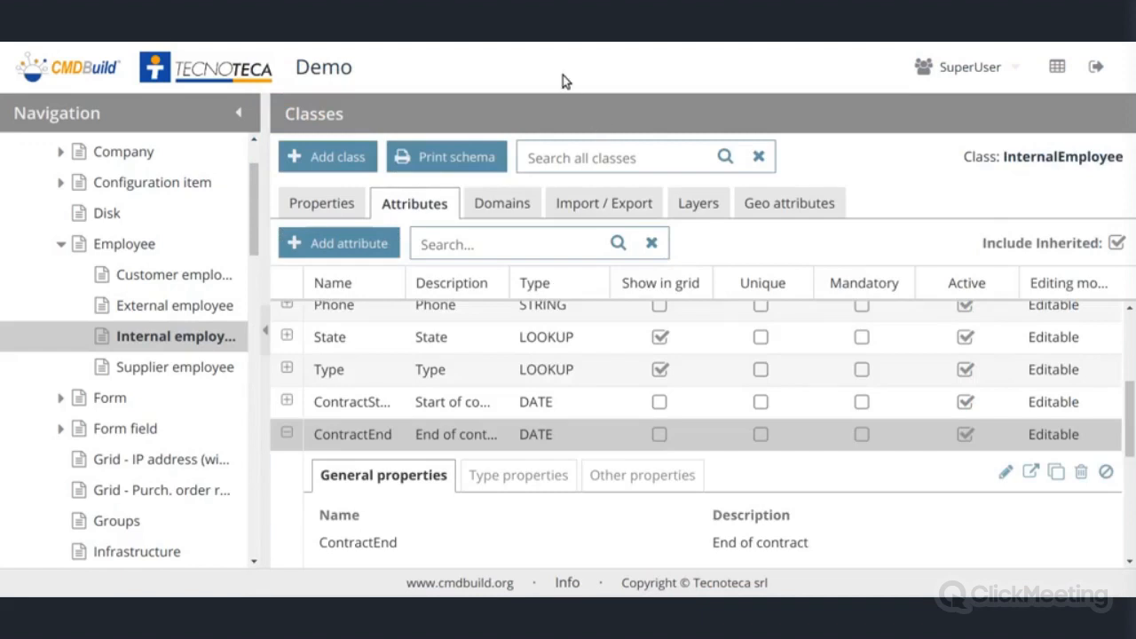
scroll(425, 488, down, 1)
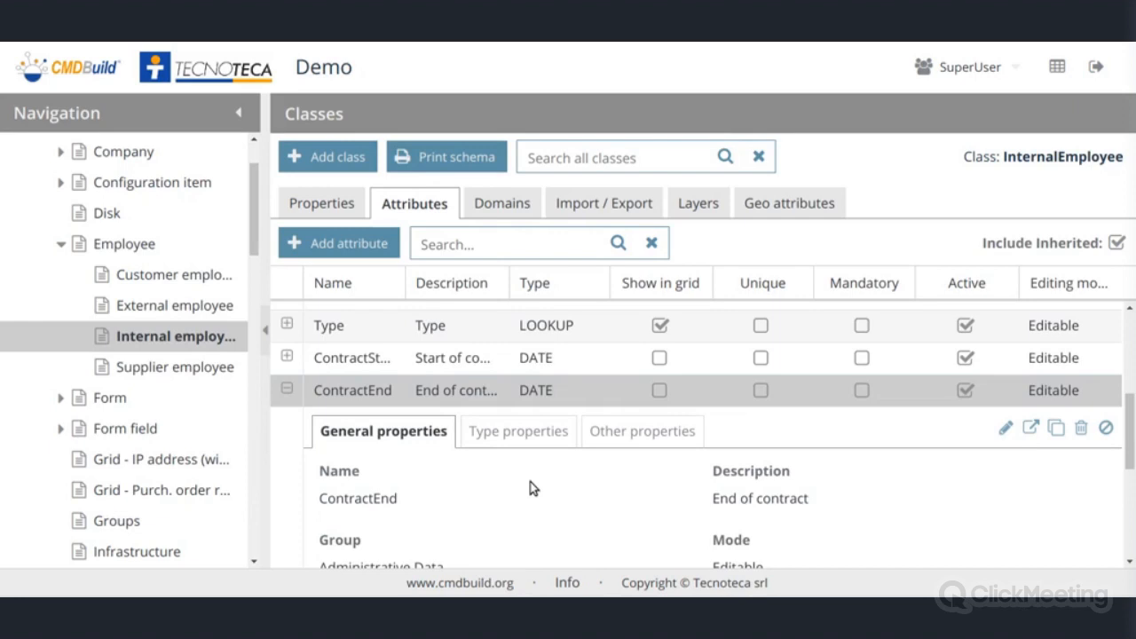
scroll(557, 483, down, 1)
scroll(564, 484, up, 1)
Step: Return to the data management module and list the Desktops cards under Workplaces
click(66, 252)
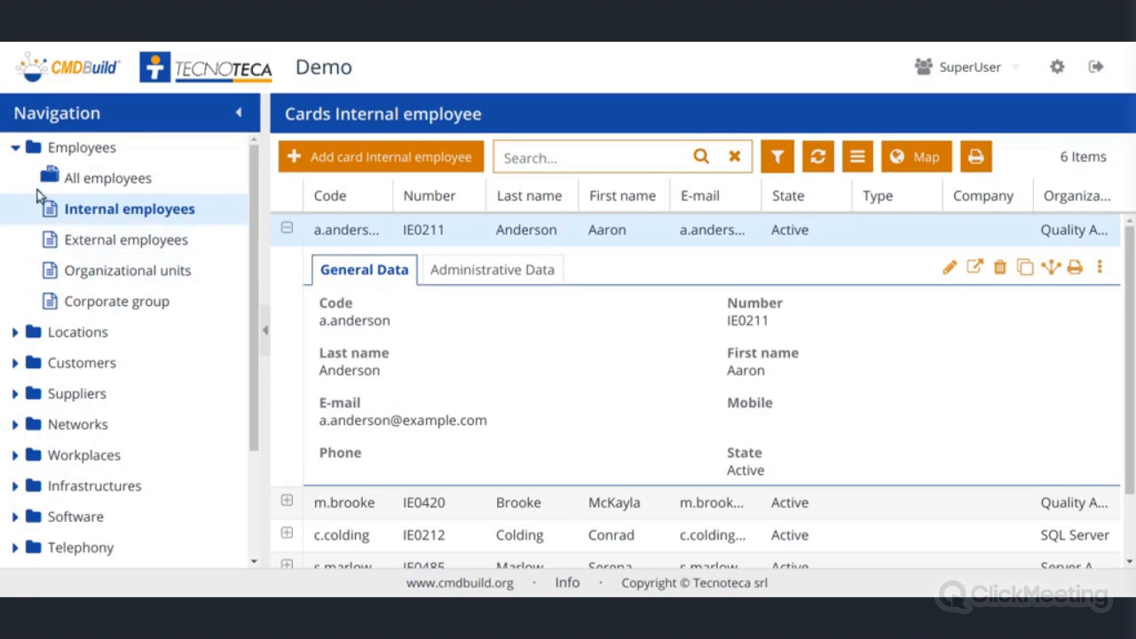
scroll(73, 449, down, 1)
click(15, 412)
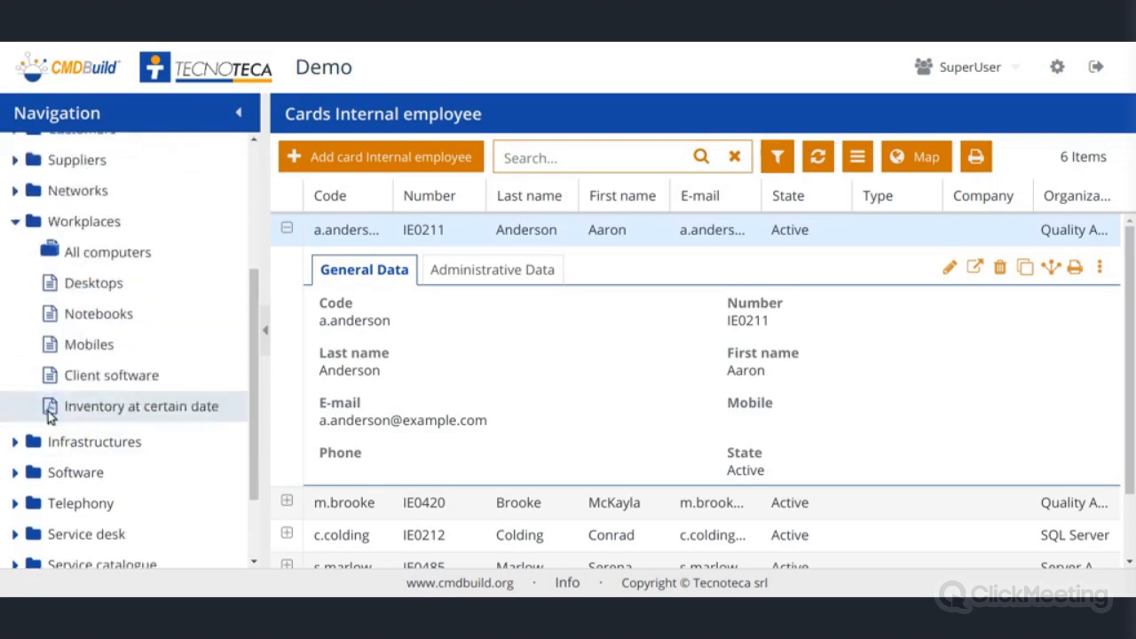
scroll(112, 385, up, 4)
scroll(85, 408, down, 1)
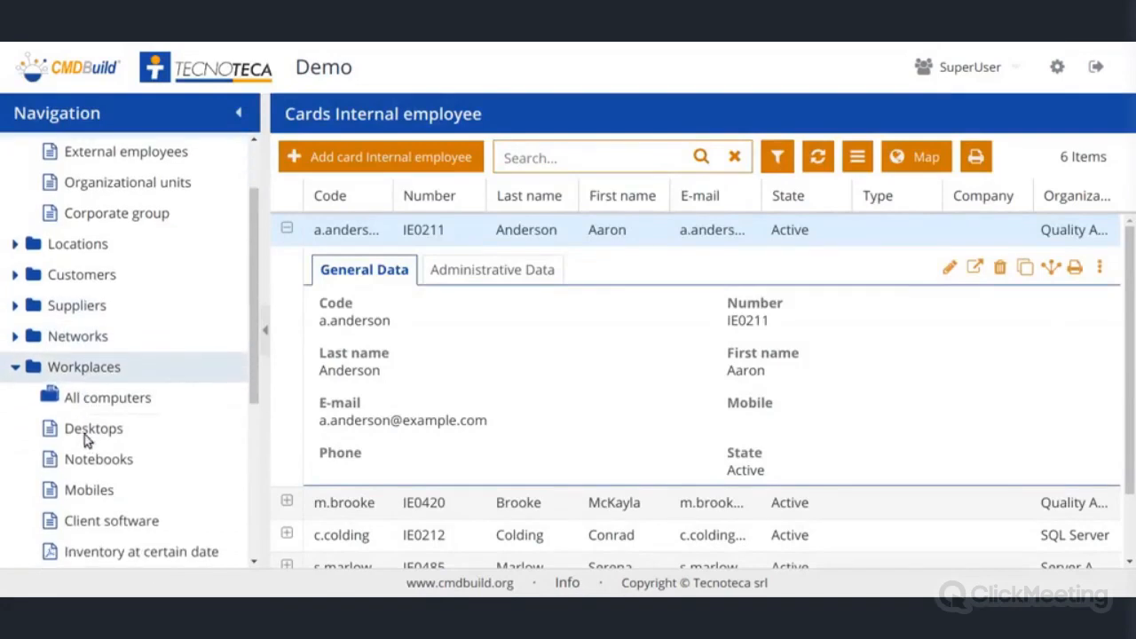
click(84, 431)
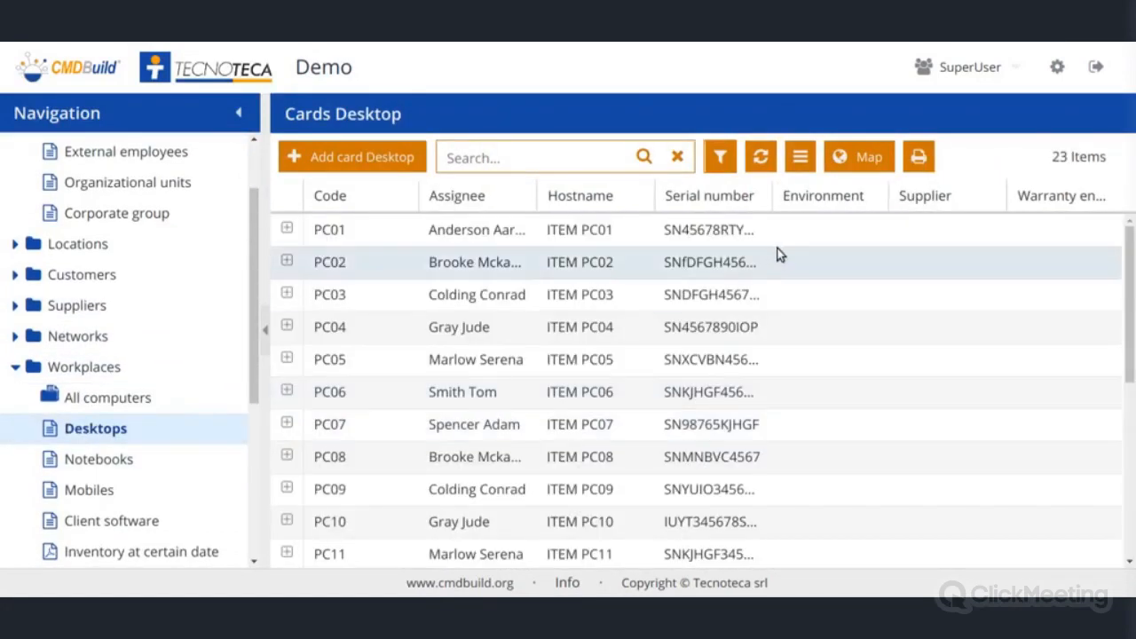
Step: Compare the context actions offered for the Desktops and Notebooks lists, and return to the Desktops list
click(800, 159)
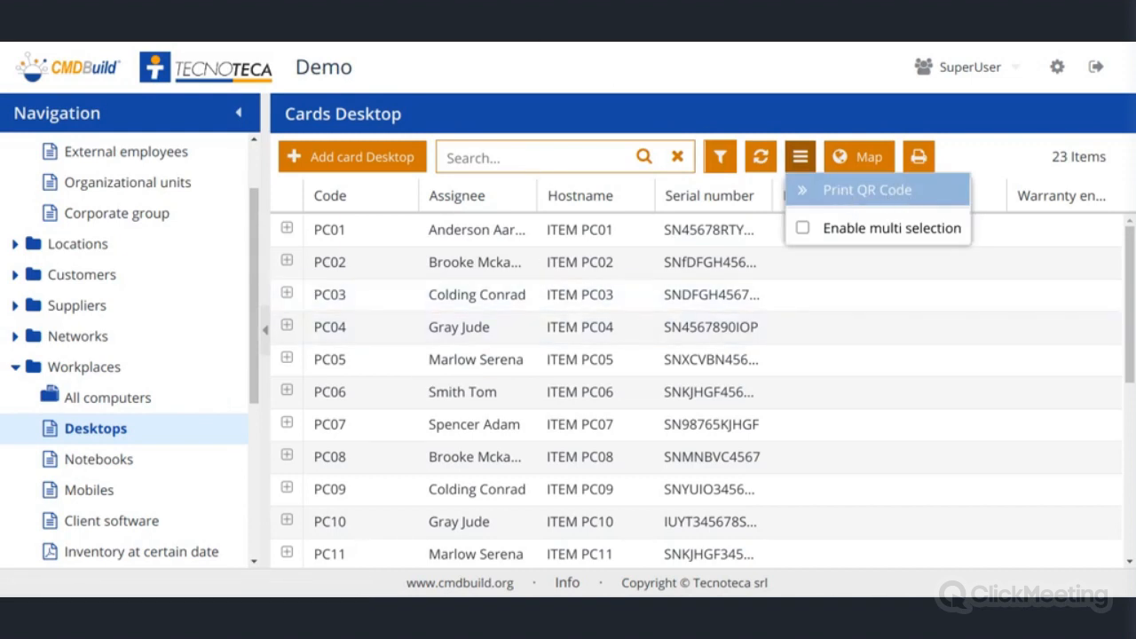
click(555, 72)
click(84, 464)
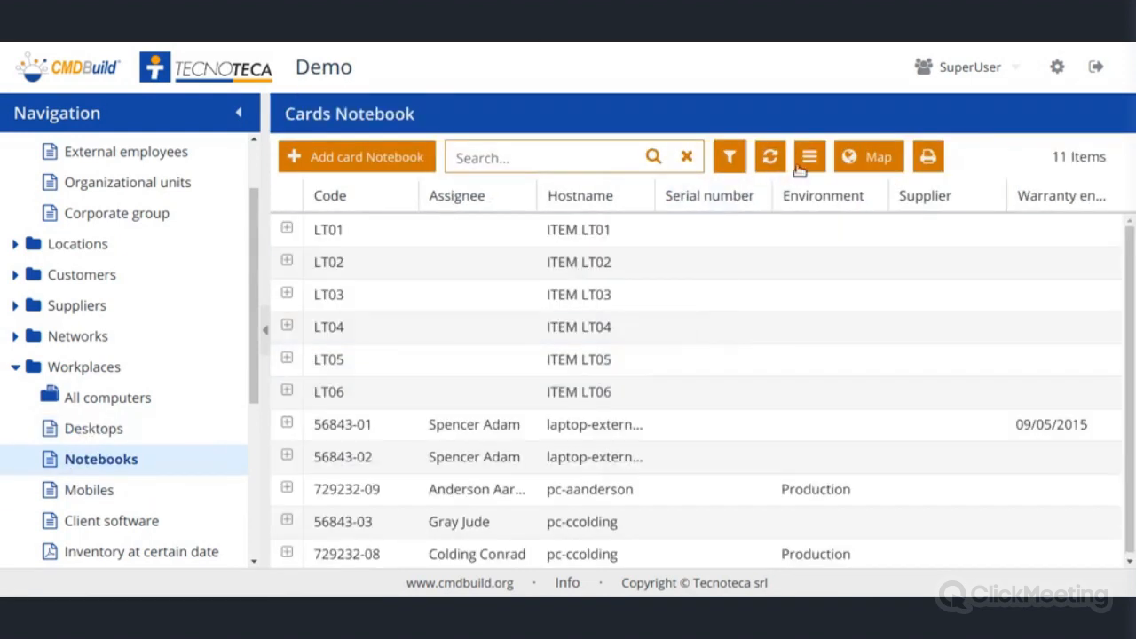
click(803, 164)
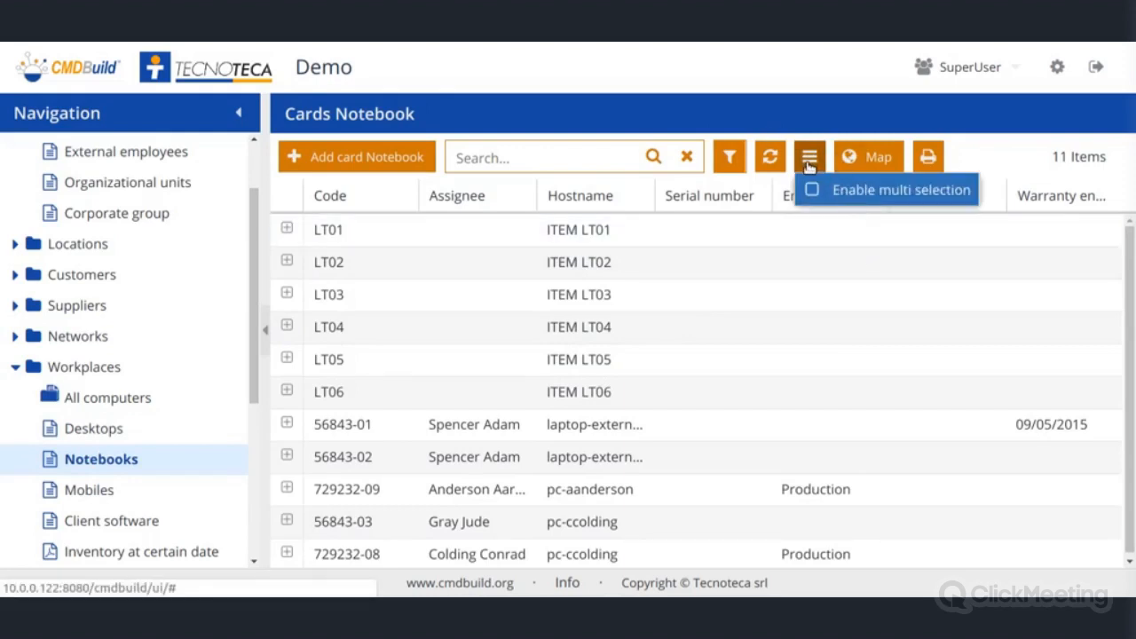
click(124, 431)
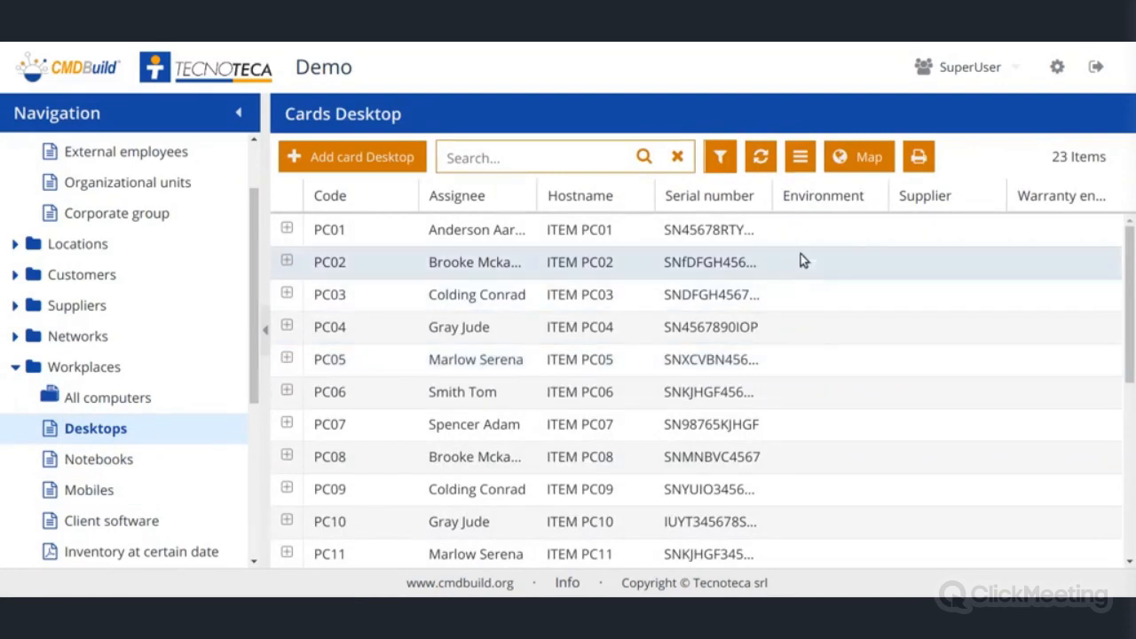
Step: Expand the PC01 desktop card, generate its QR code for printing, and close the code preview
click(627, 231)
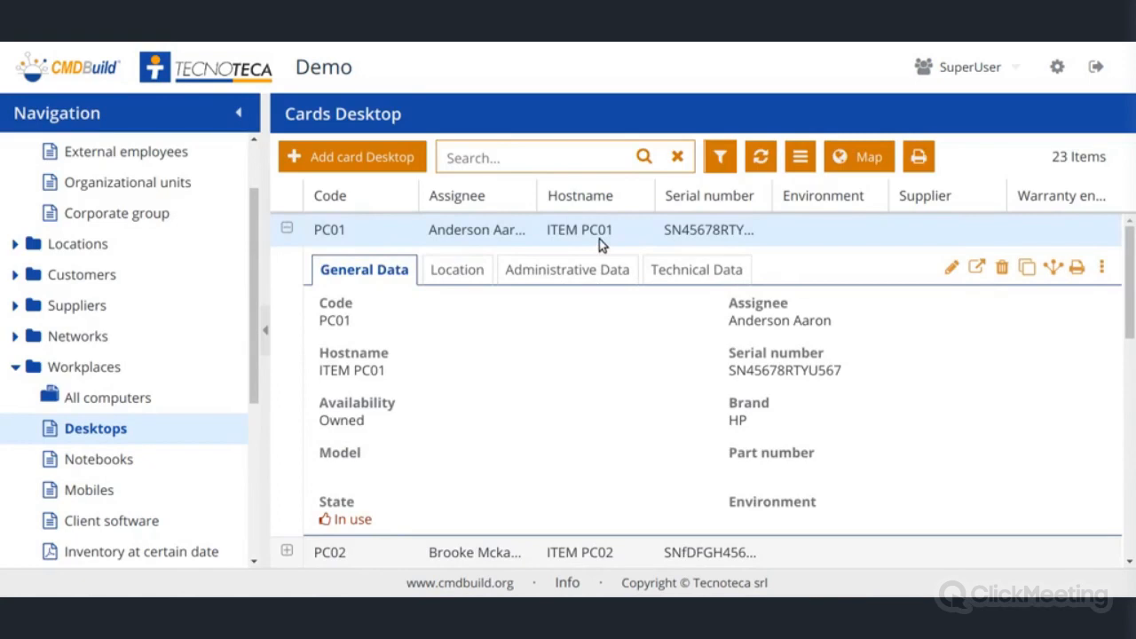
click(800, 158)
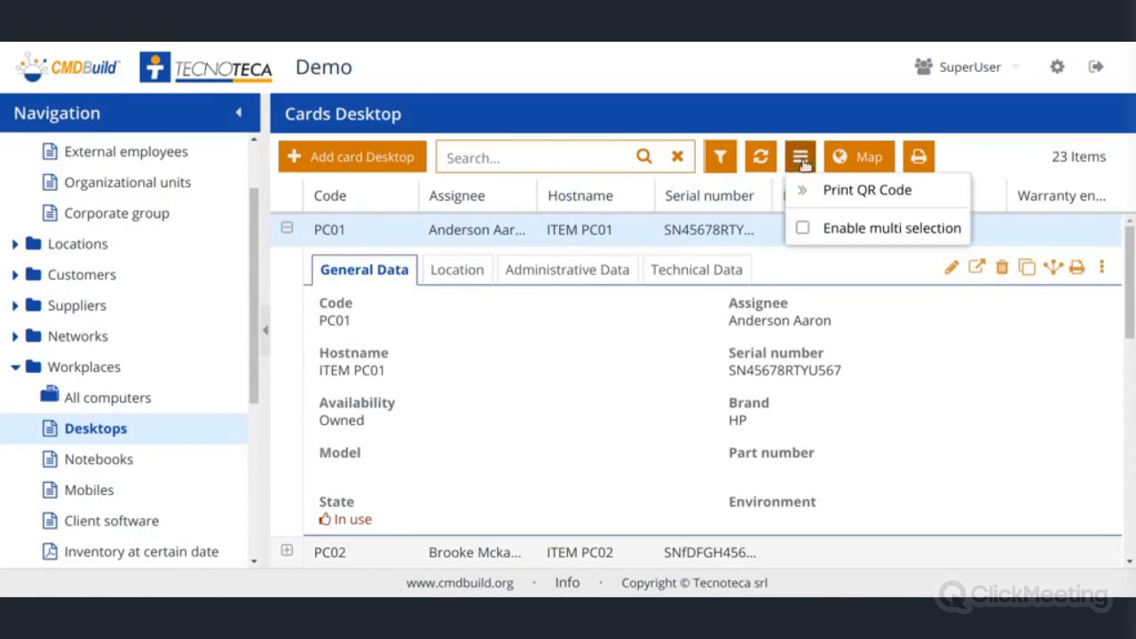
click(845, 193)
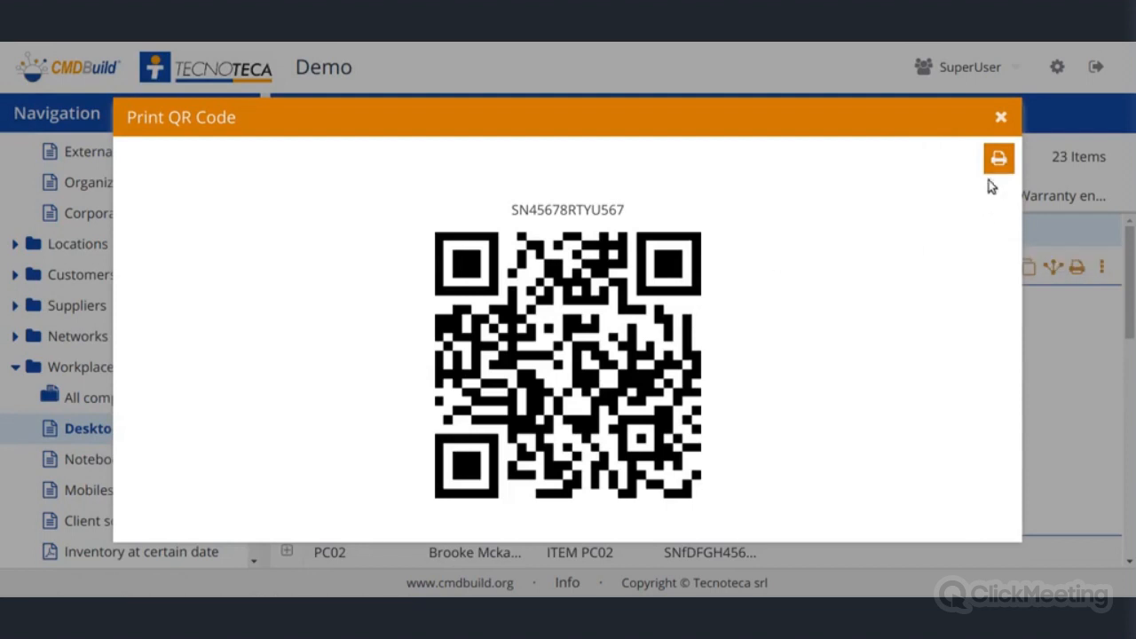
click(1001, 120)
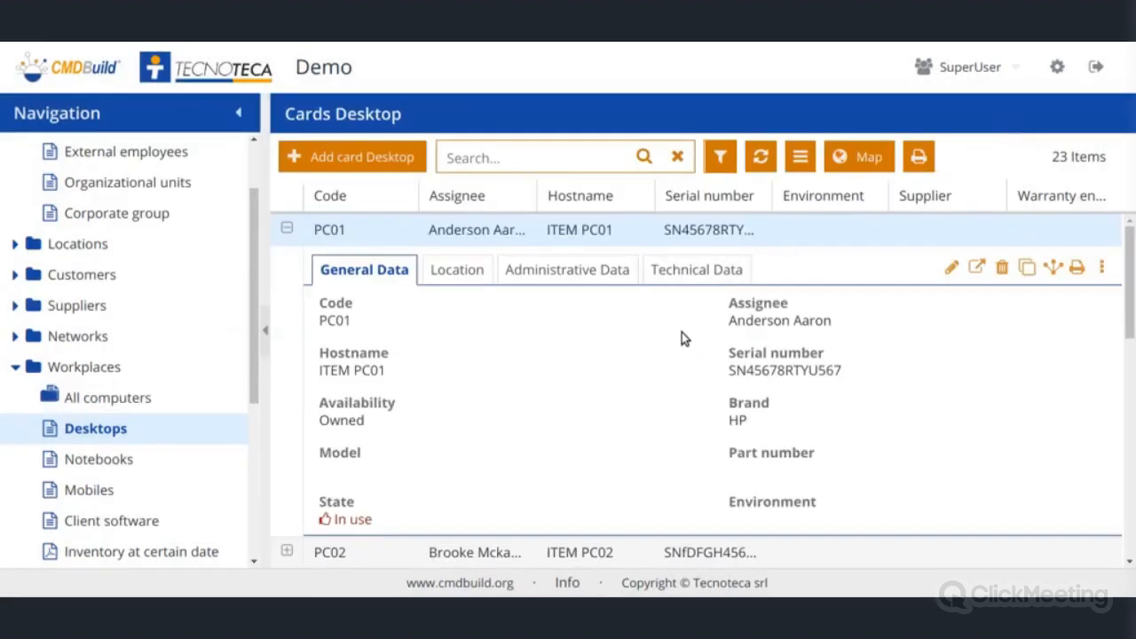
scroll(681, 337, down, 2)
scroll(681, 337, up, 2)
Step: Enable multi selection on the Desktops list and select the PC01 and PC02 cards
click(801, 161)
click(802, 228)
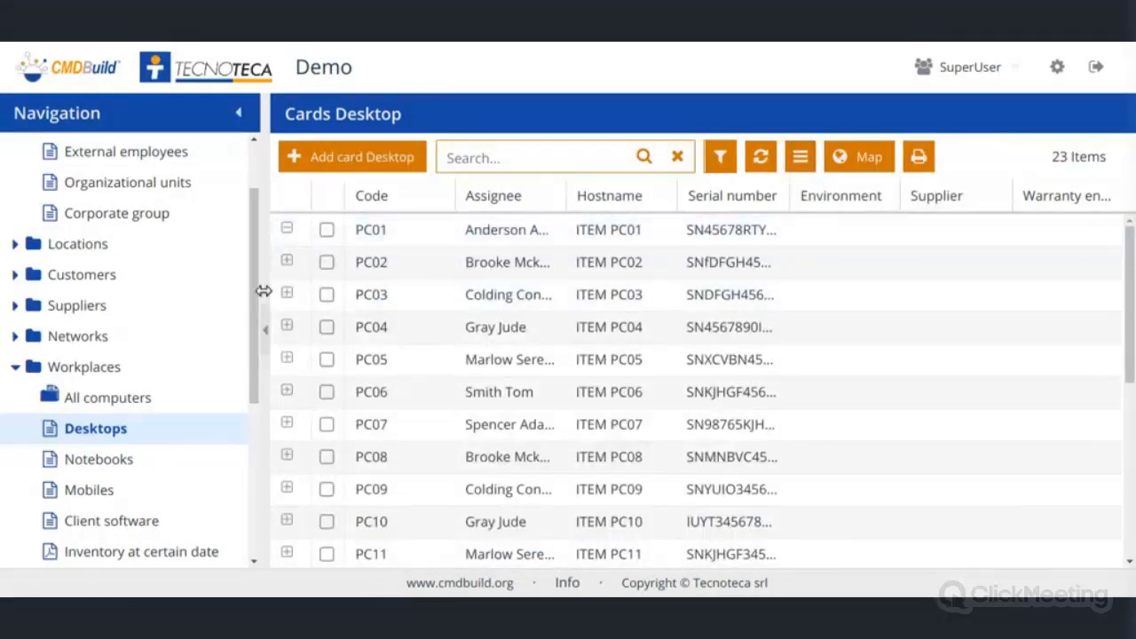
click(286, 228)
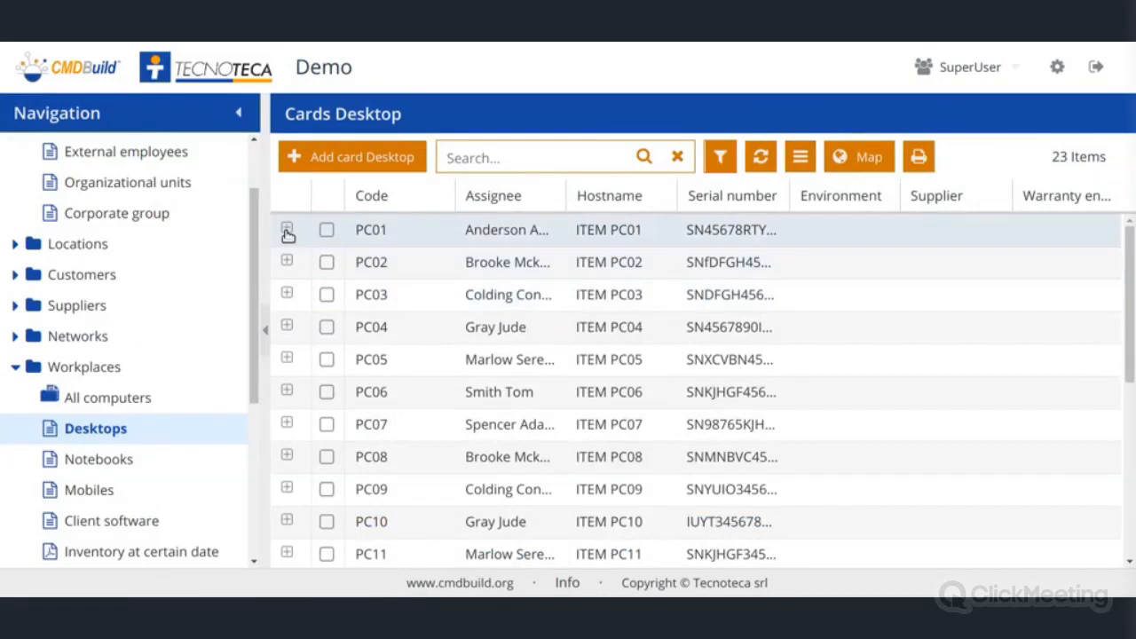
click(326, 262)
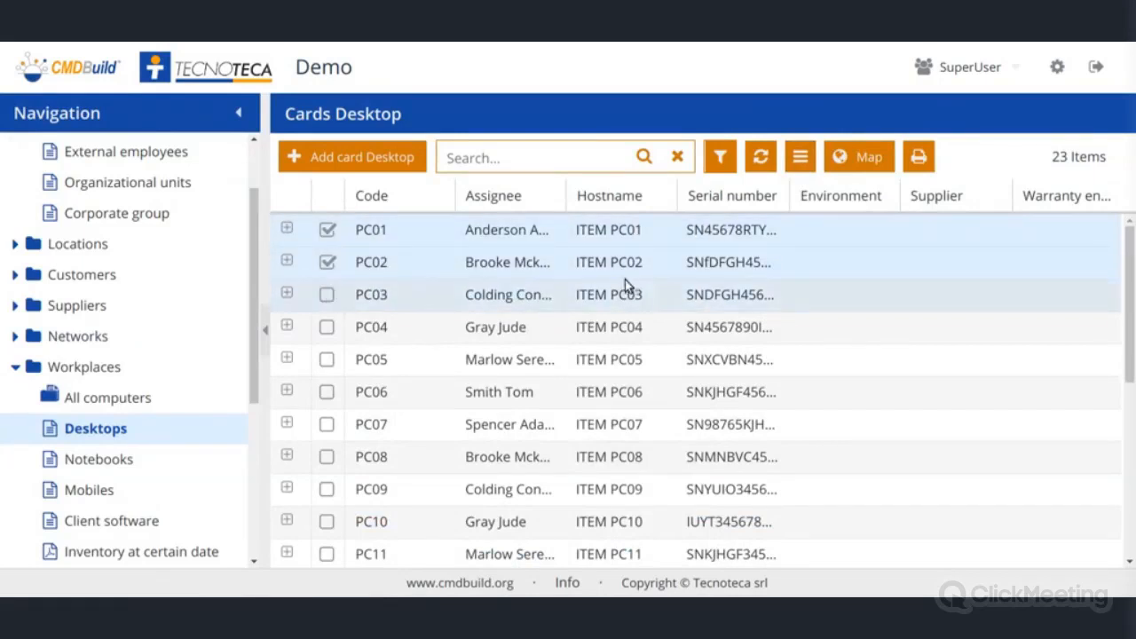
Step: Generate the QR codes for both selected desktops, look through them, and close the preview
click(799, 161)
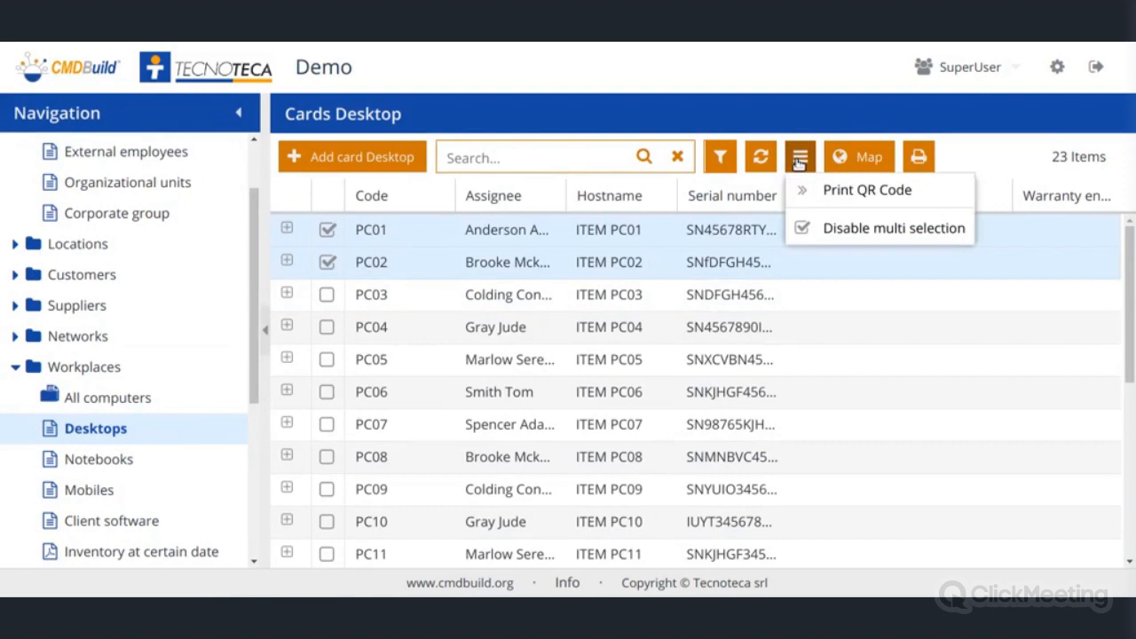
click(843, 197)
scroll(845, 202, down, 3)
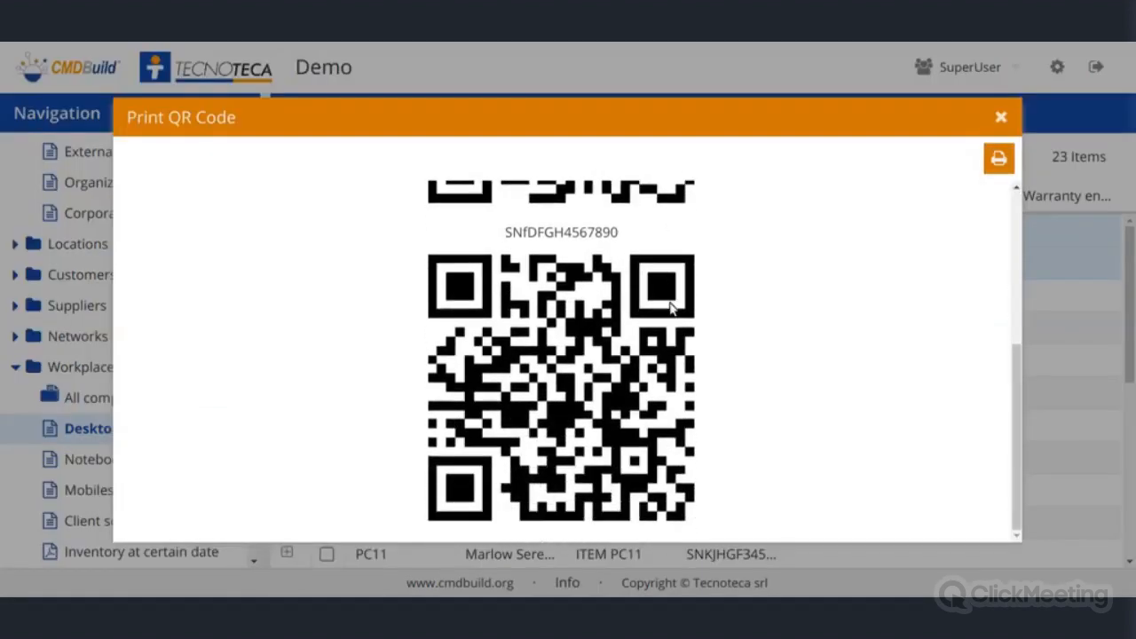
scroll(991, 194, up, 3)
click(1000, 116)
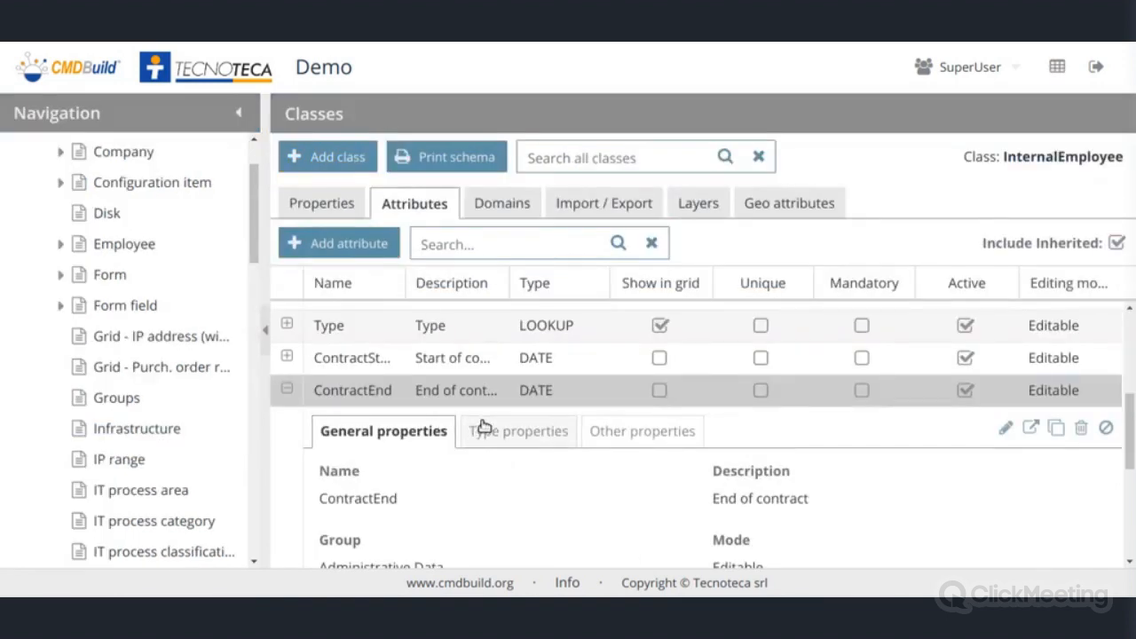
Step: Display the CI QR Code generator context menu among the administration module's custom components and examine its Component ID
scroll(36, 368, up, 2)
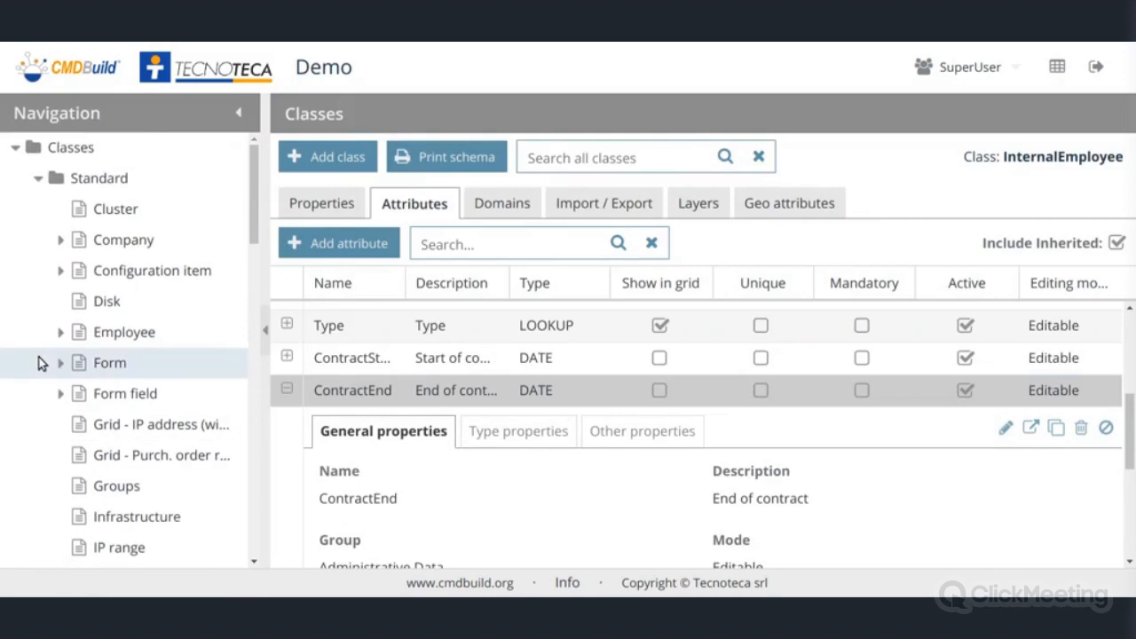
click(39, 181)
scroll(20, 301, down, 3)
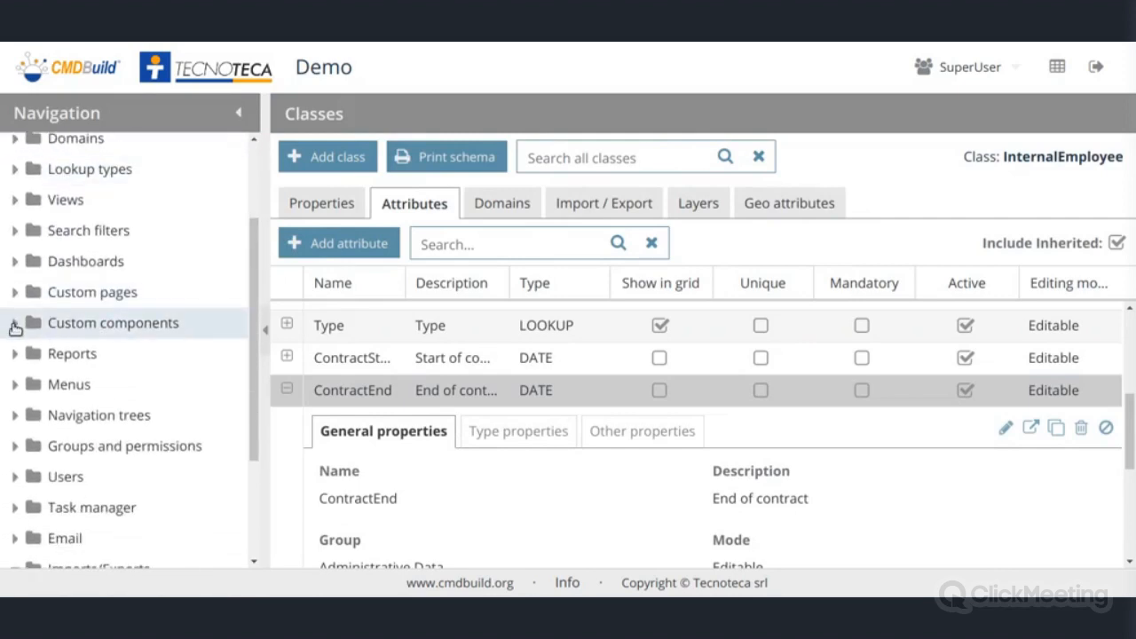
click(14, 323)
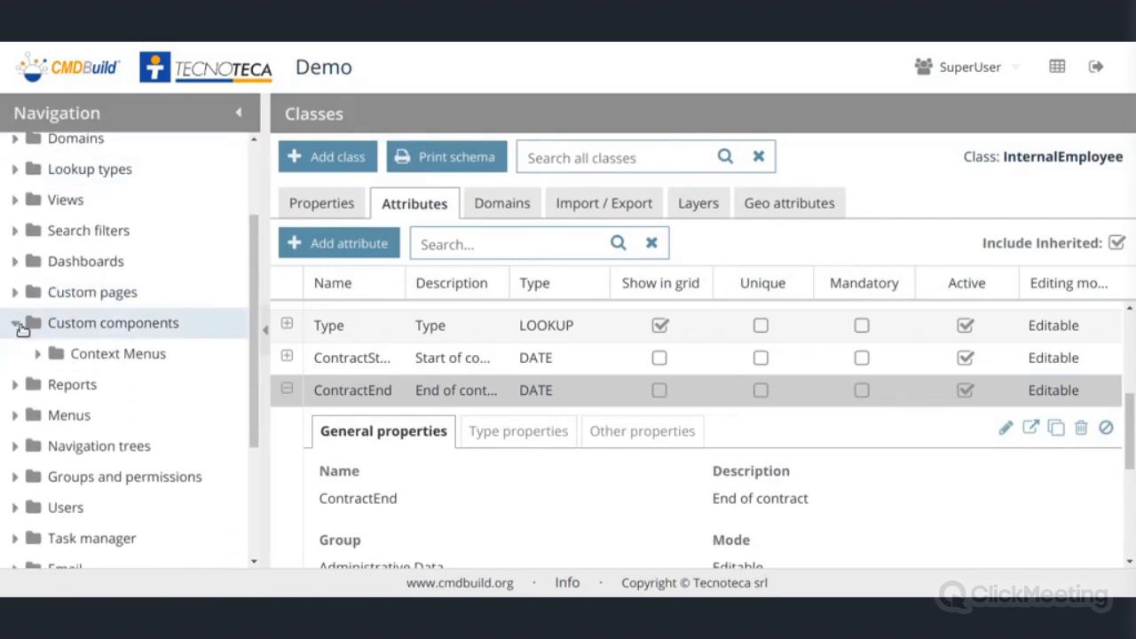
scroll(25, 324, down, 1)
click(37, 310)
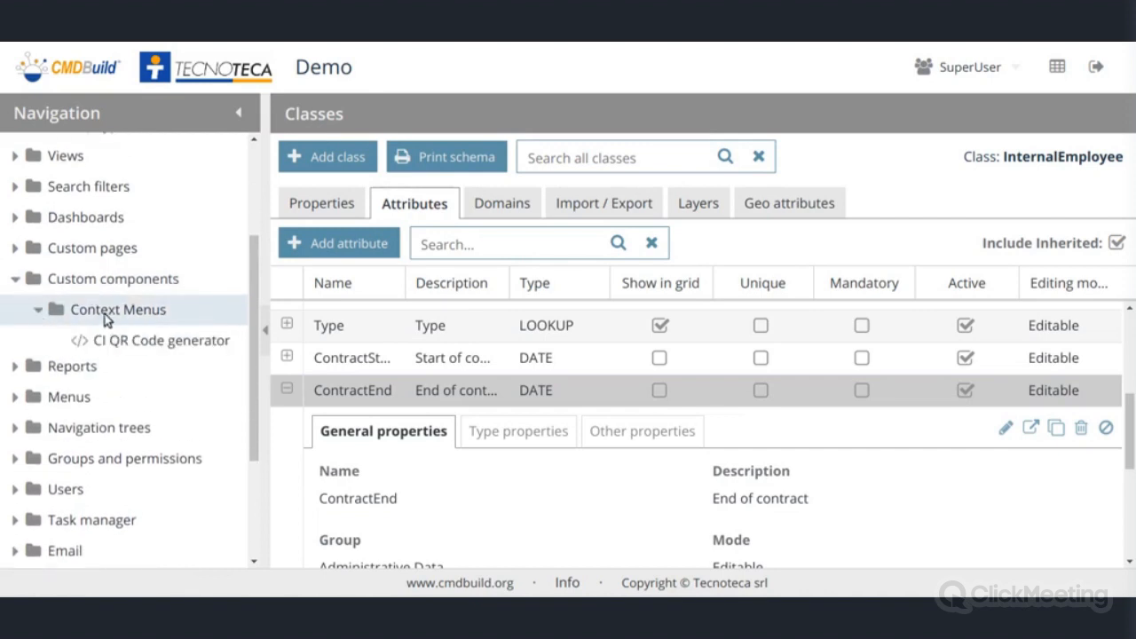
click(150, 344)
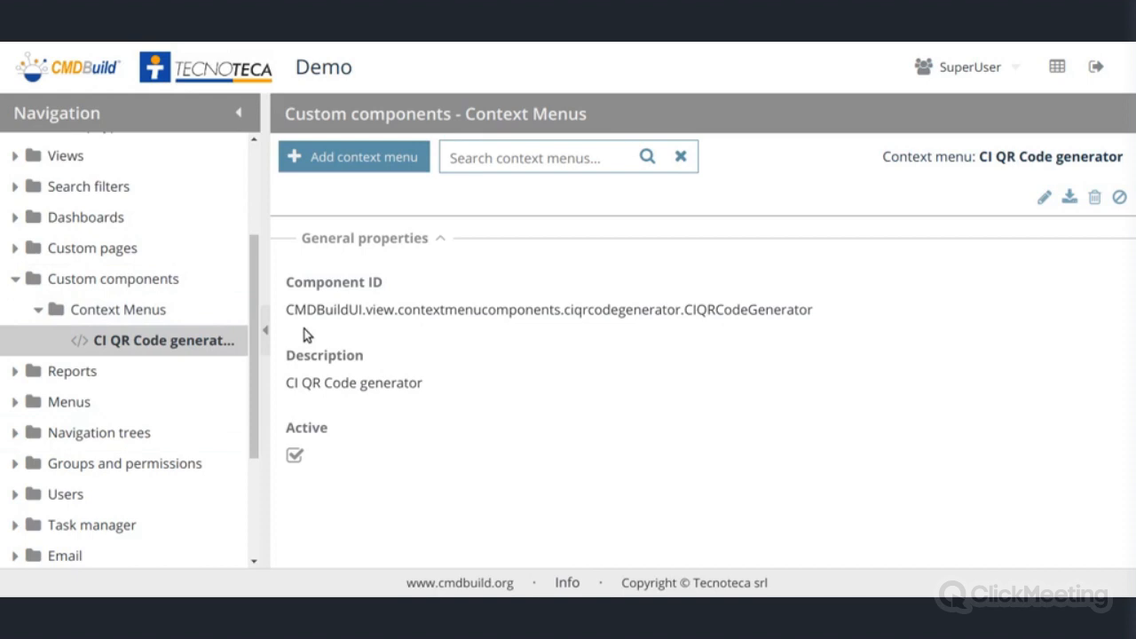
drag(298, 318, 826, 319)
click(826, 319)
Step: Open the Desktop class under Configuration item, Hardware, Client hardware, Computer, widening the navigation area to read the class names
scroll(187, 329, up, 4)
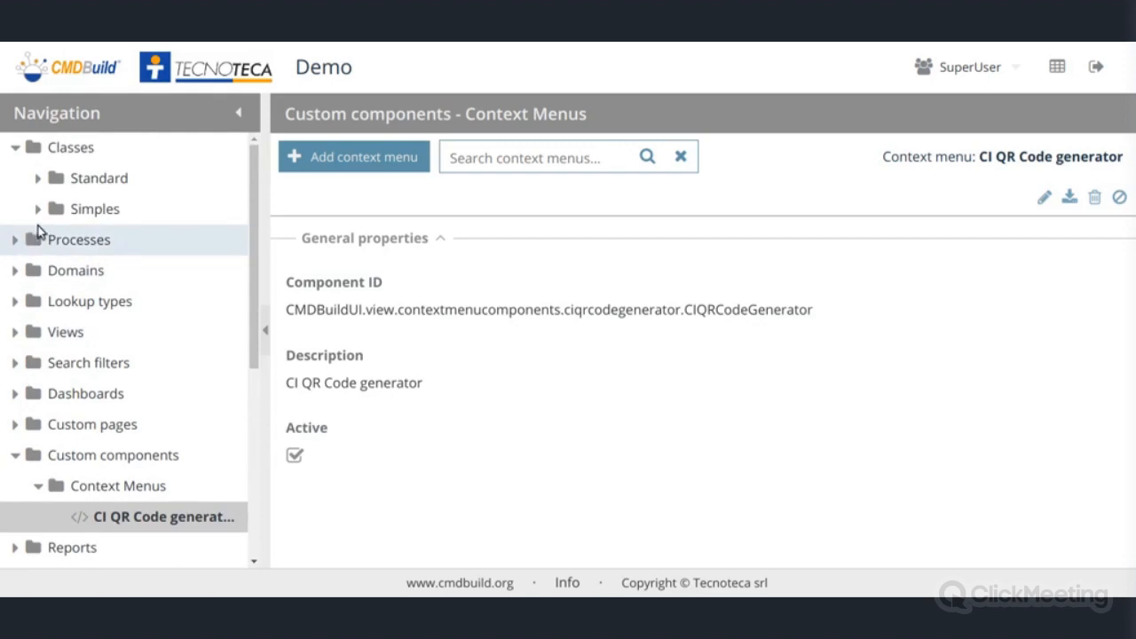
click(38, 178)
scroll(83, 221, down, 1)
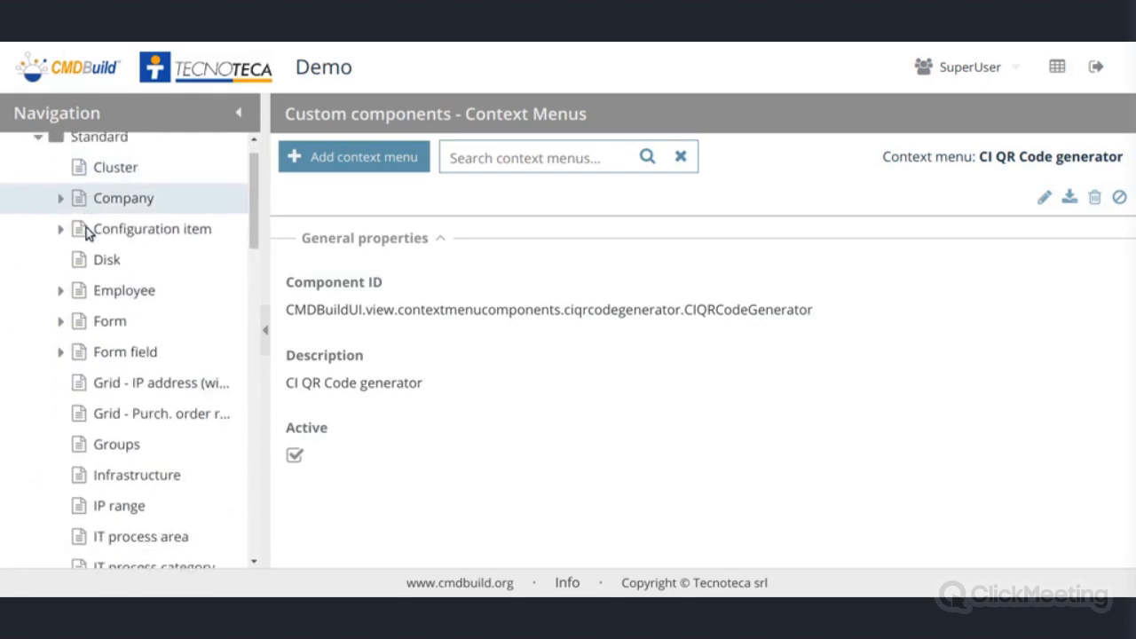
click(60, 228)
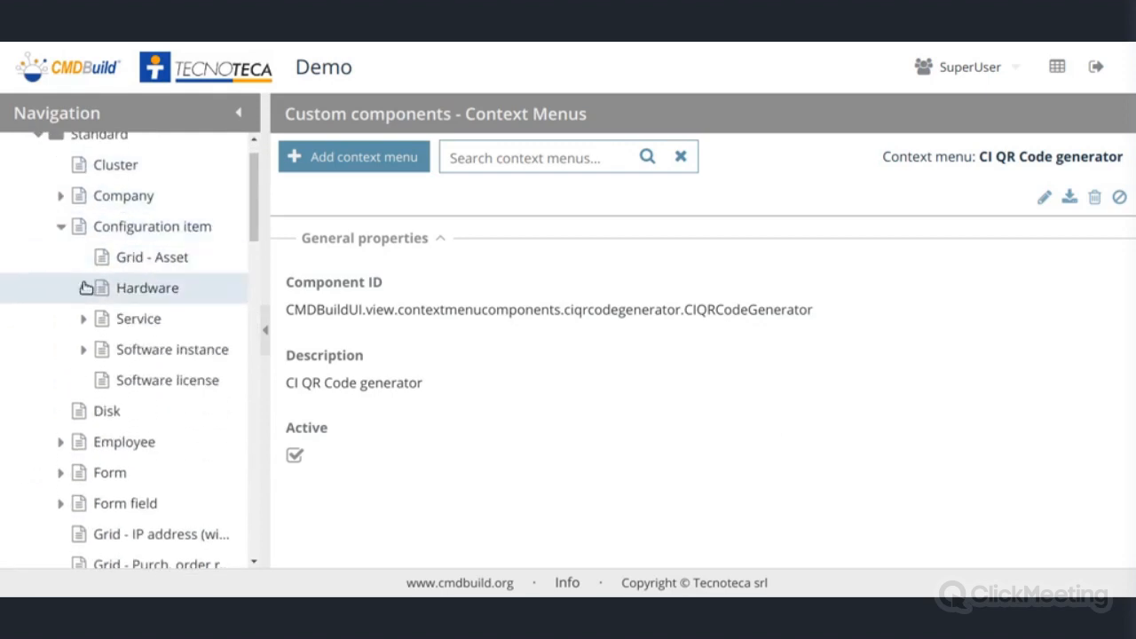
click(84, 288)
click(107, 318)
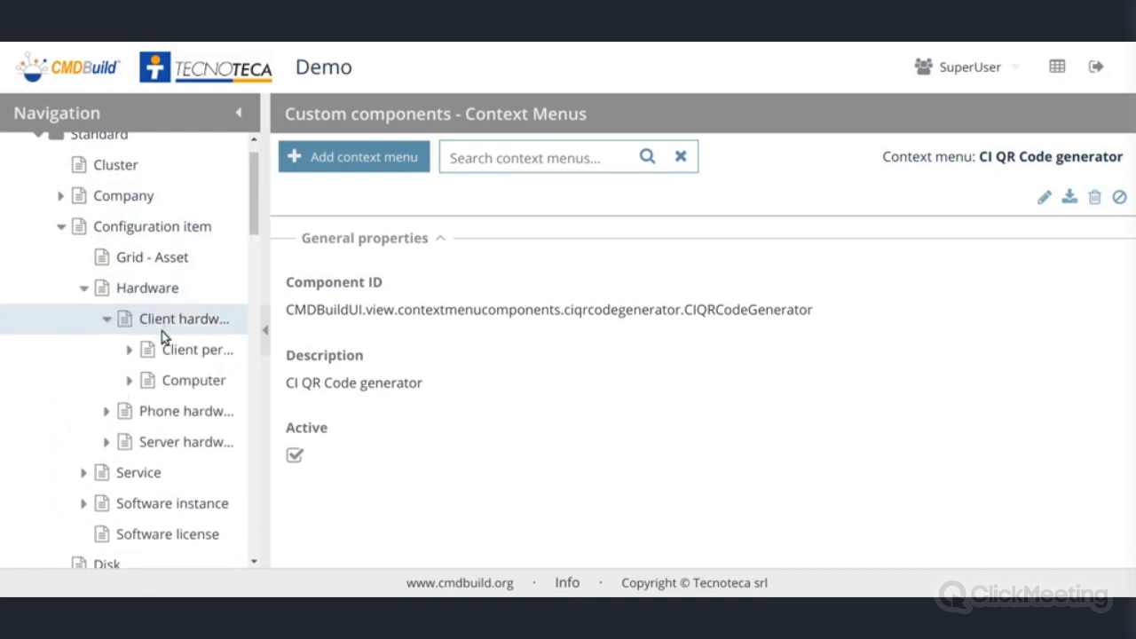
click(131, 380)
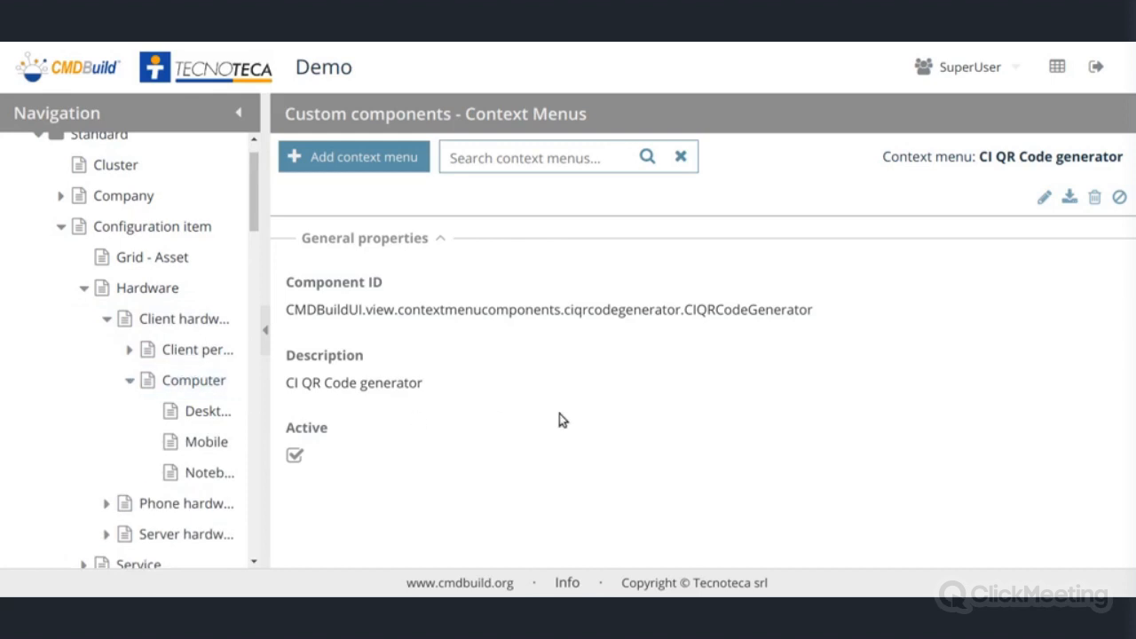
drag(264, 395, 308, 396)
click(225, 388)
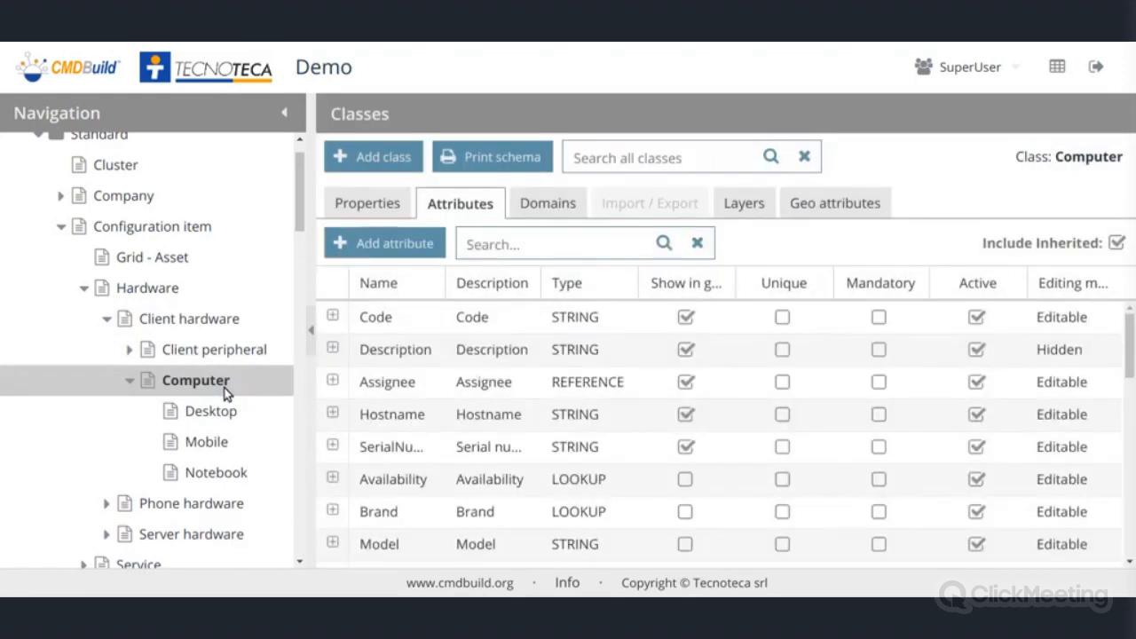
click(221, 419)
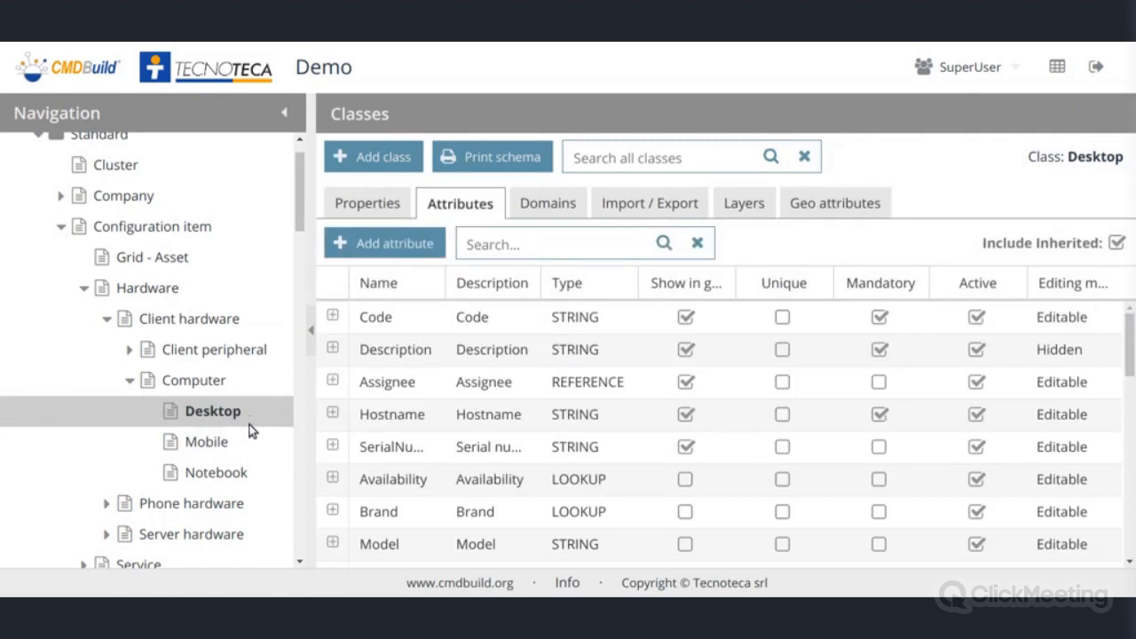
Step: Start editing the Desktop class properties and go to the Context Menus section
click(376, 207)
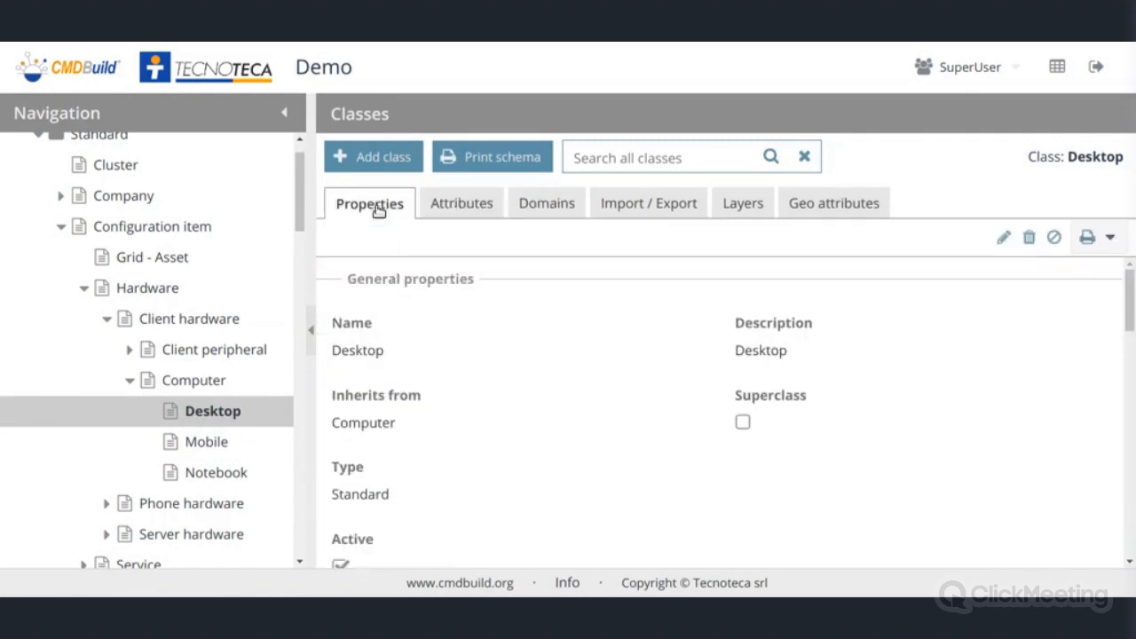
scroll(591, 396, down, 2)
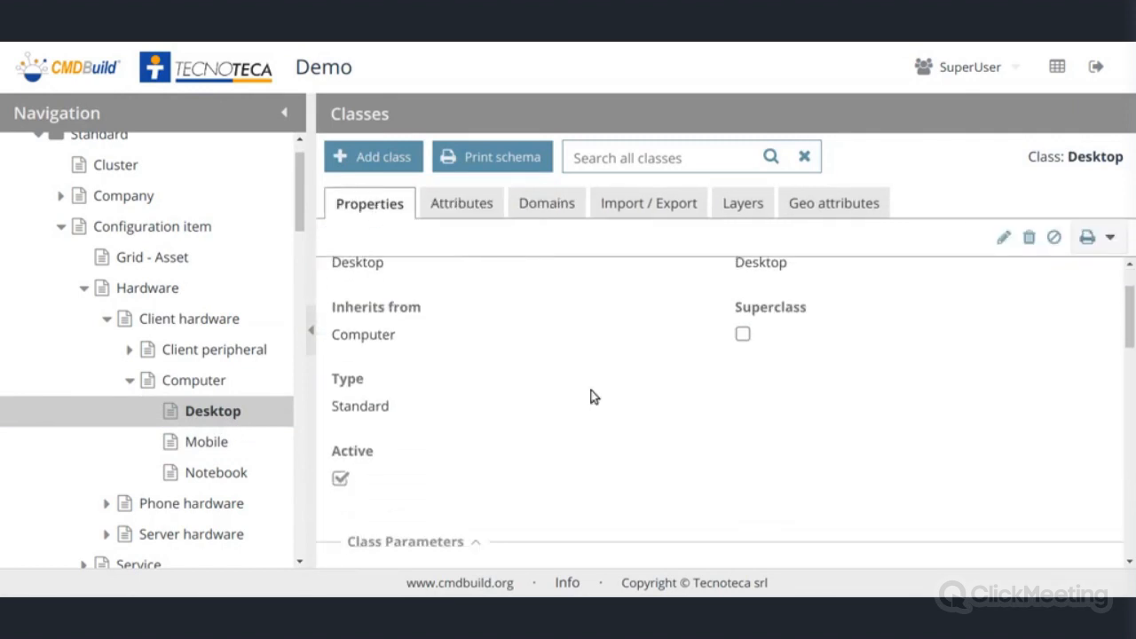
click(1003, 238)
scroll(882, 375, down, 12)
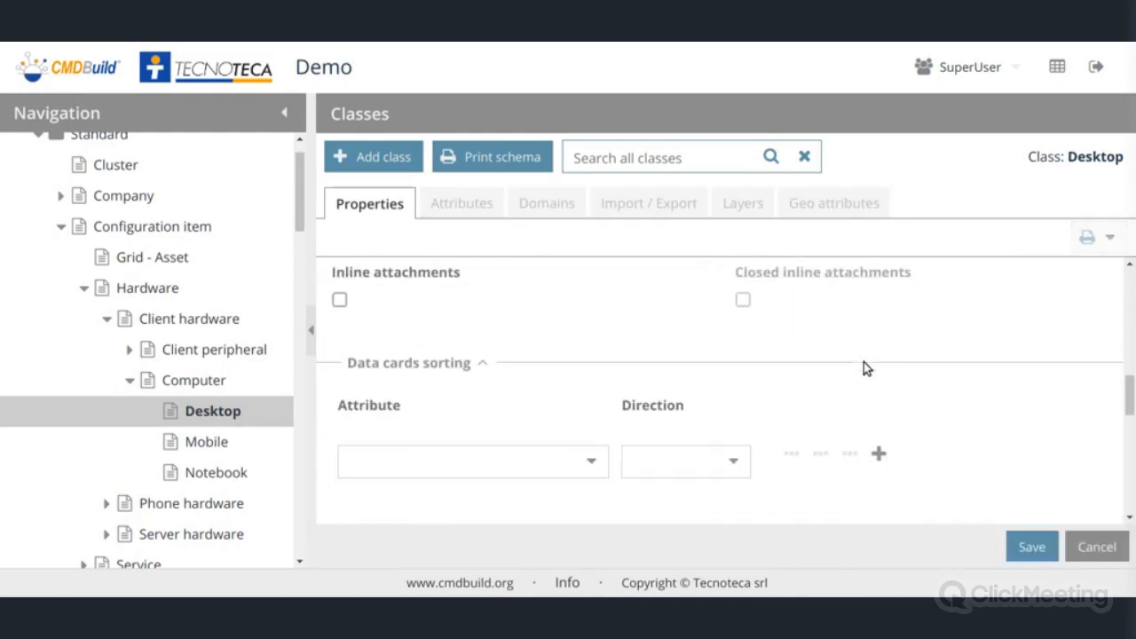
scroll(865, 366, down, 5)
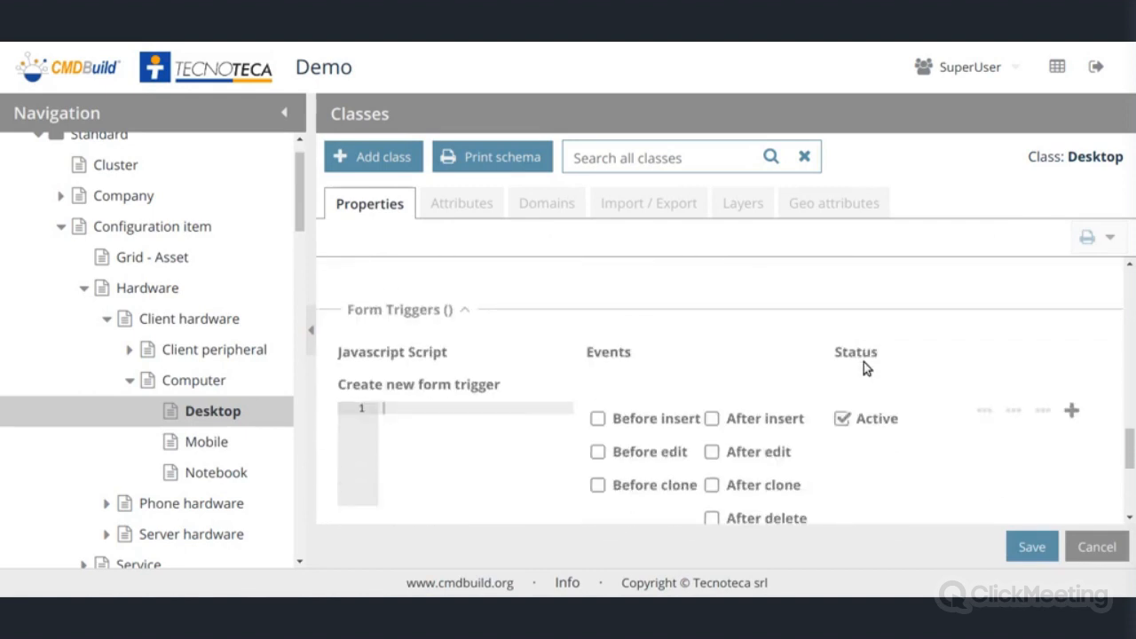
scroll(852, 369, down, 5)
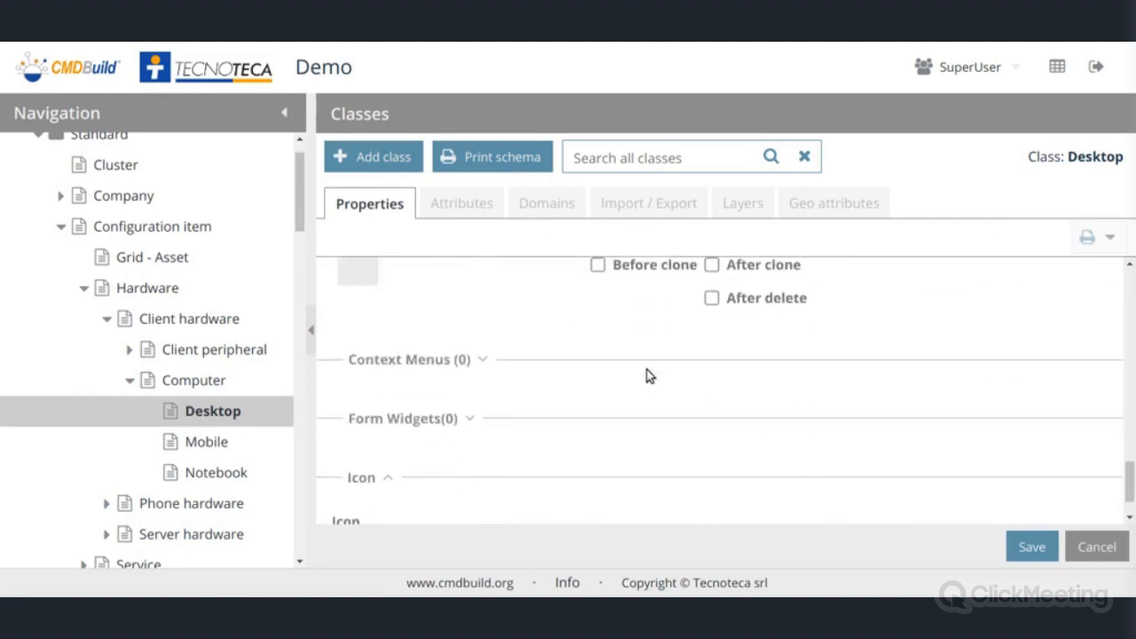
scroll(646, 376, down, 1)
Step: Expand the Desktop class's Context Menus section and remove the existing Print QR Code action
click(472, 319)
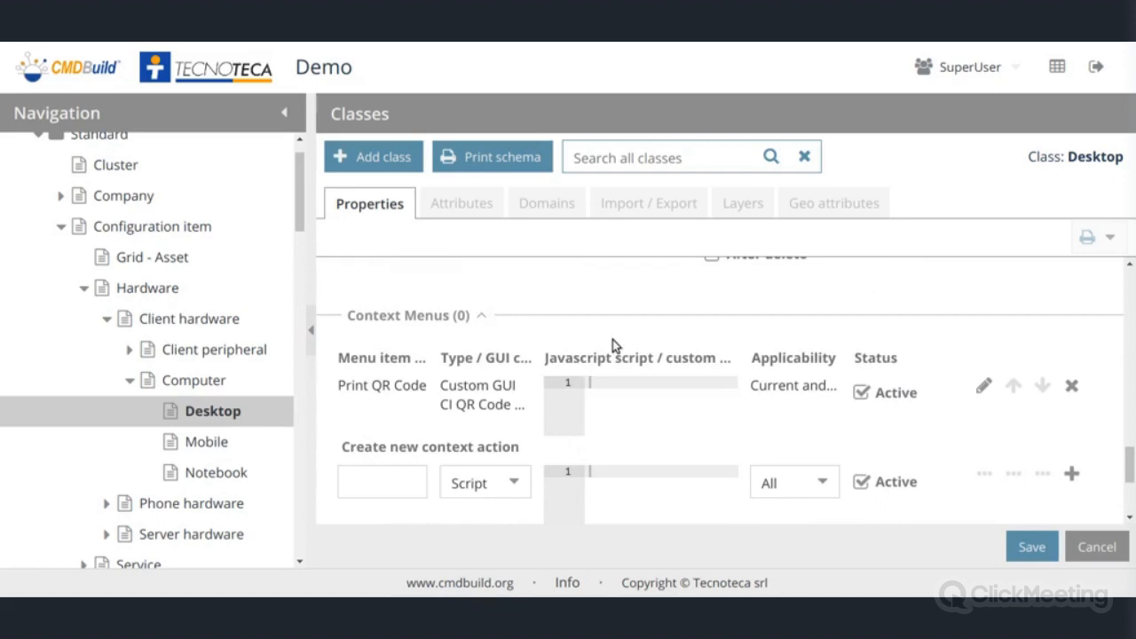
scroll(612, 344, down, 1)
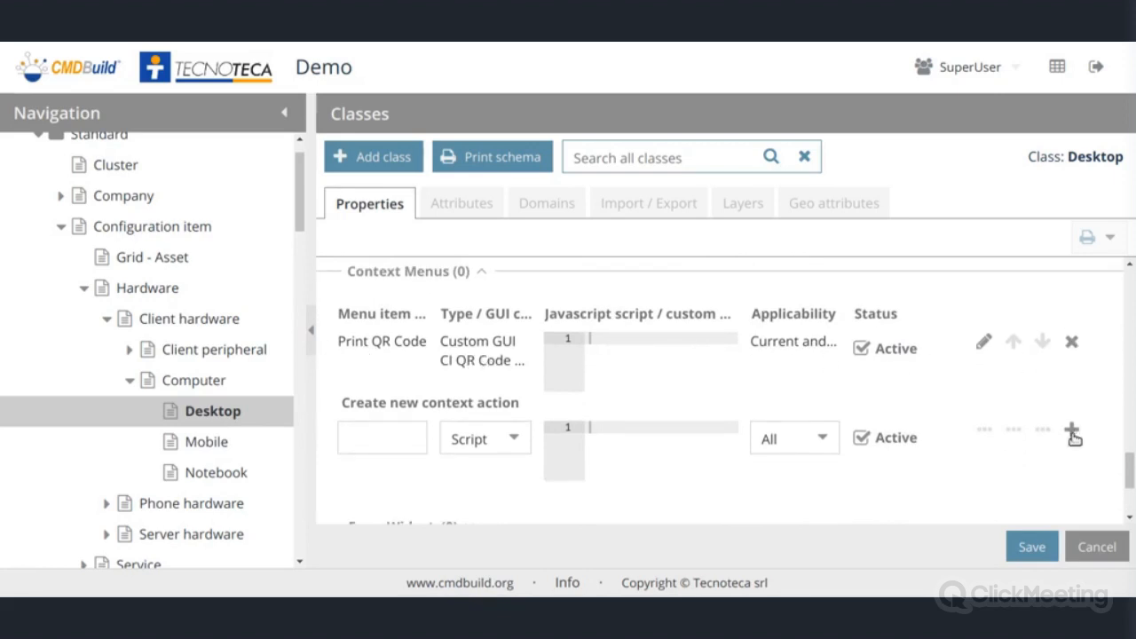
click(1071, 344)
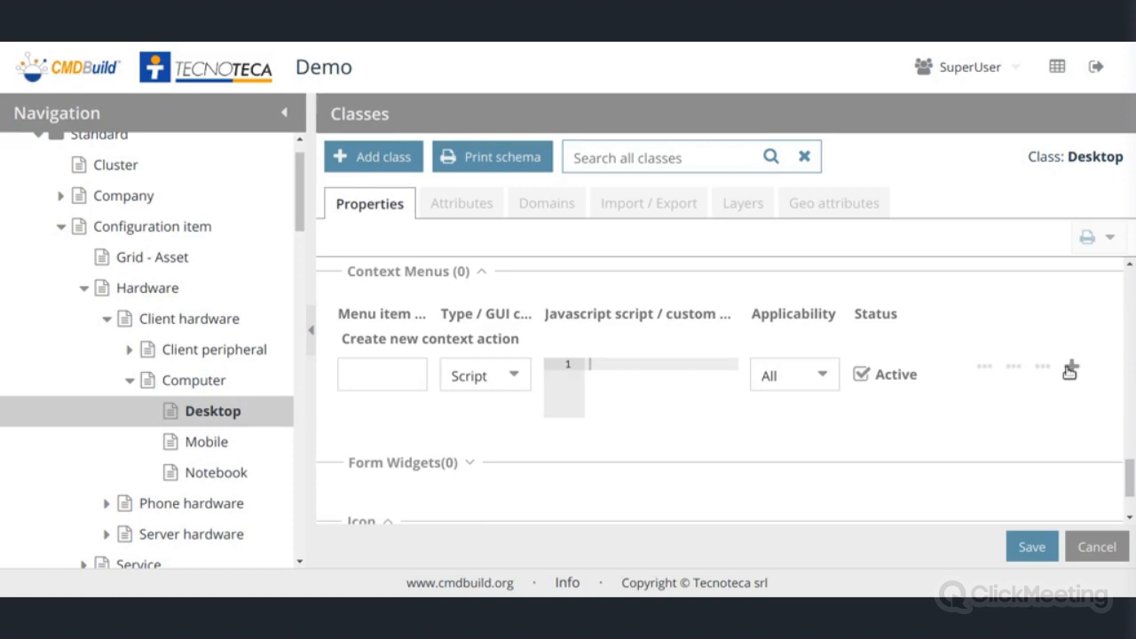
Step: Add an active context action named PrintQRCode of type Component, with applicability Current and selected
click(360, 376)
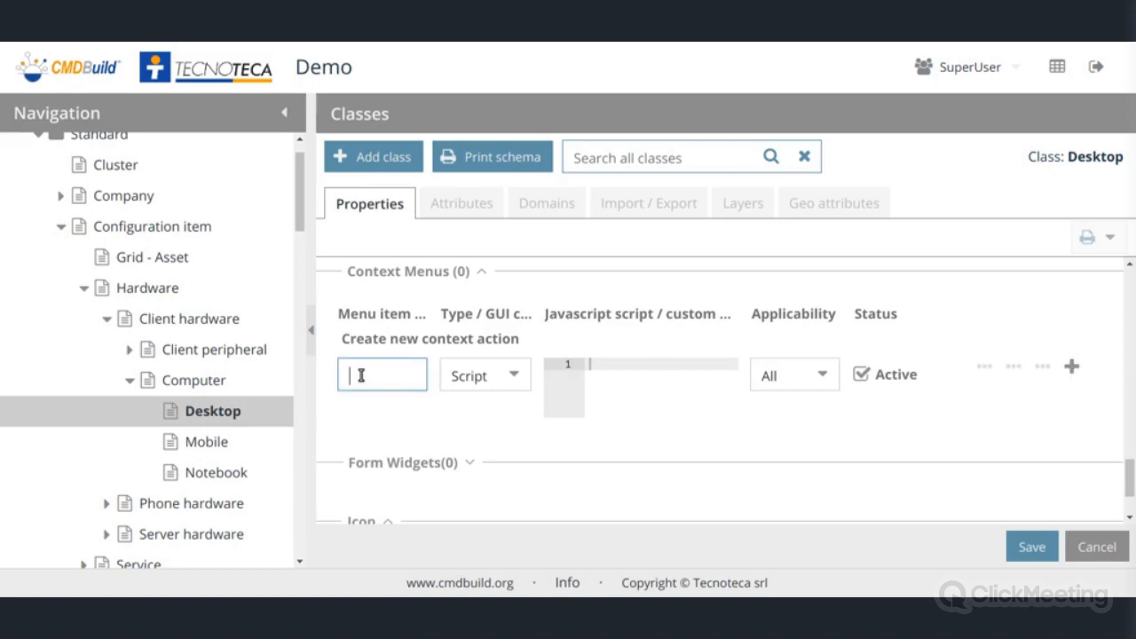
text(PrintQR)
text(Code)
click(507, 377)
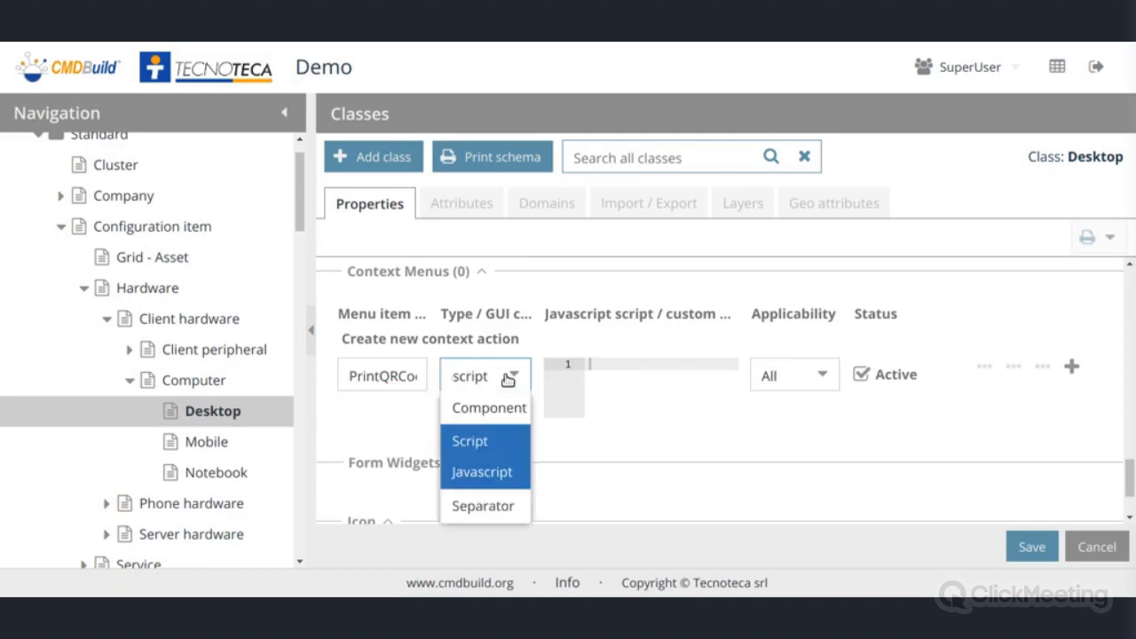
click(506, 408)
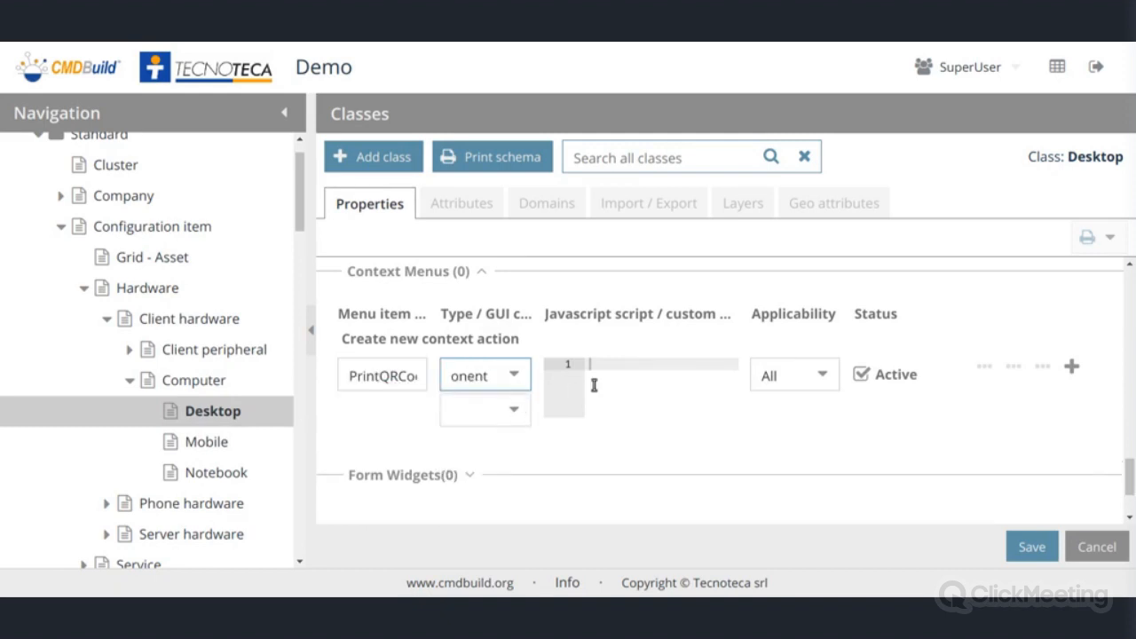
click(825, 378)
click(825, 378)
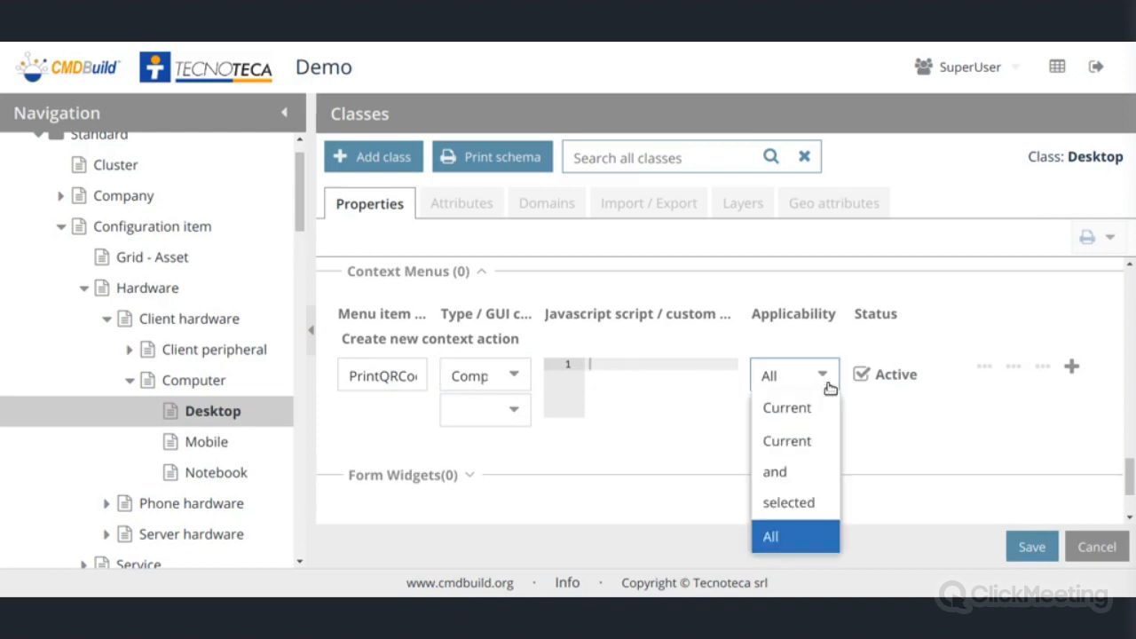
click(832, 474)
click(1071, 367)
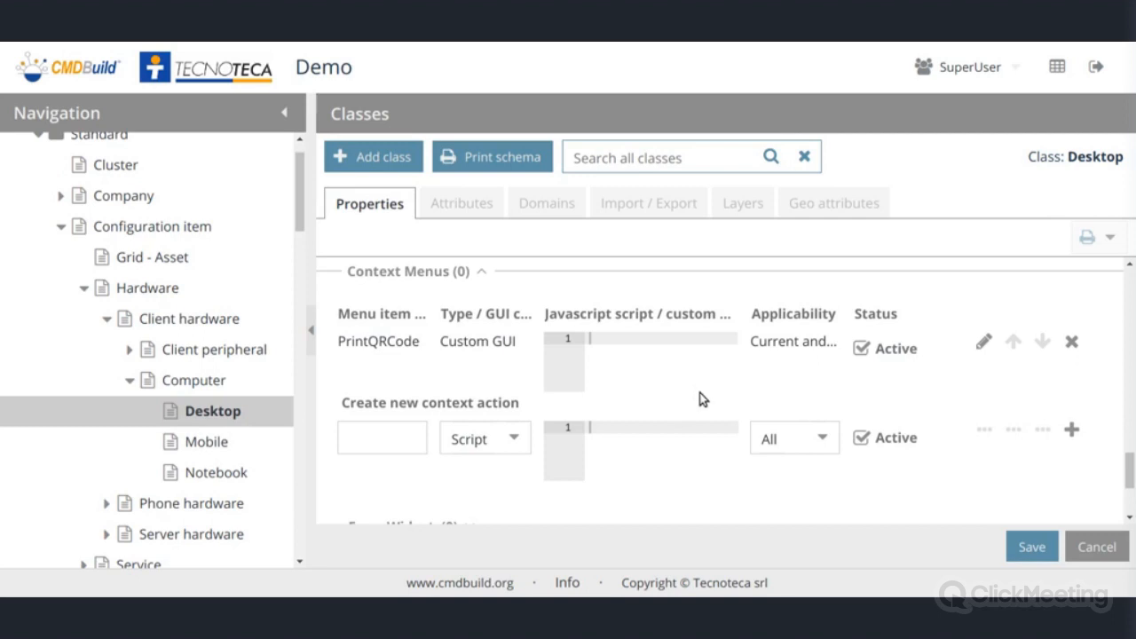
Step: Collapse the Standard classes in the administration navigation, and the Workplaces and Employees folders in the data management module
click(60, 227)
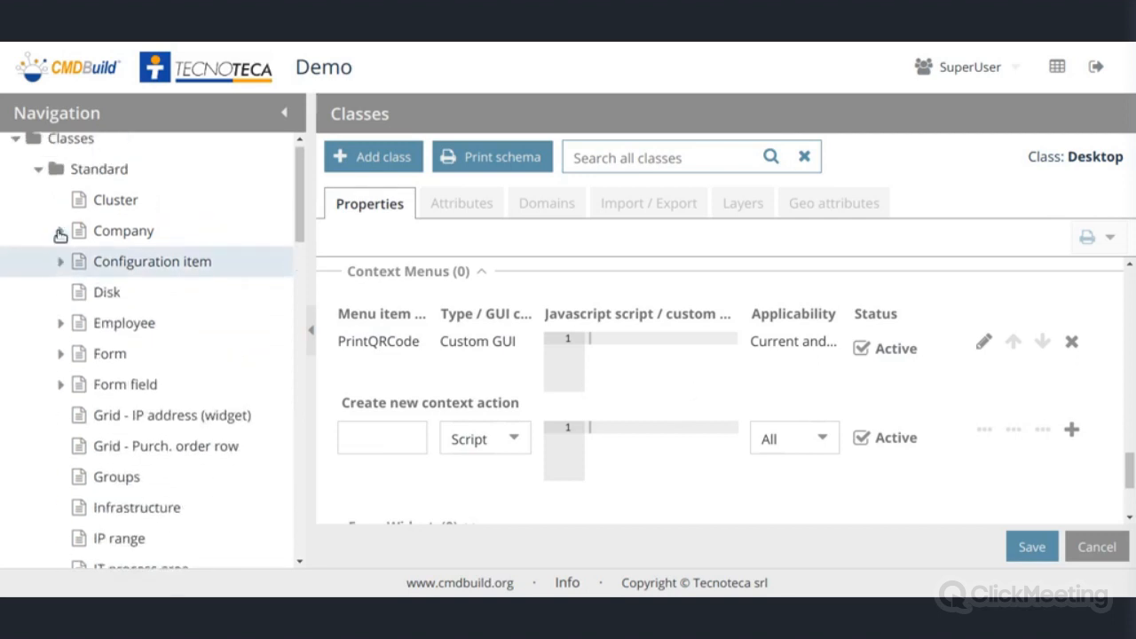
click(37, 178)
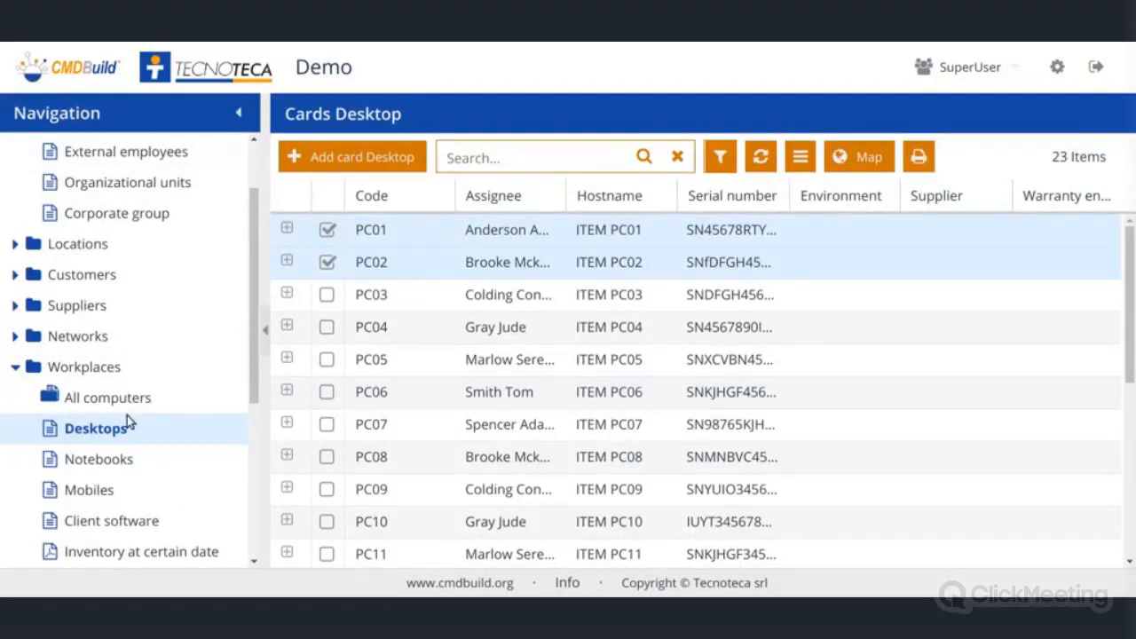
click(16, 367)
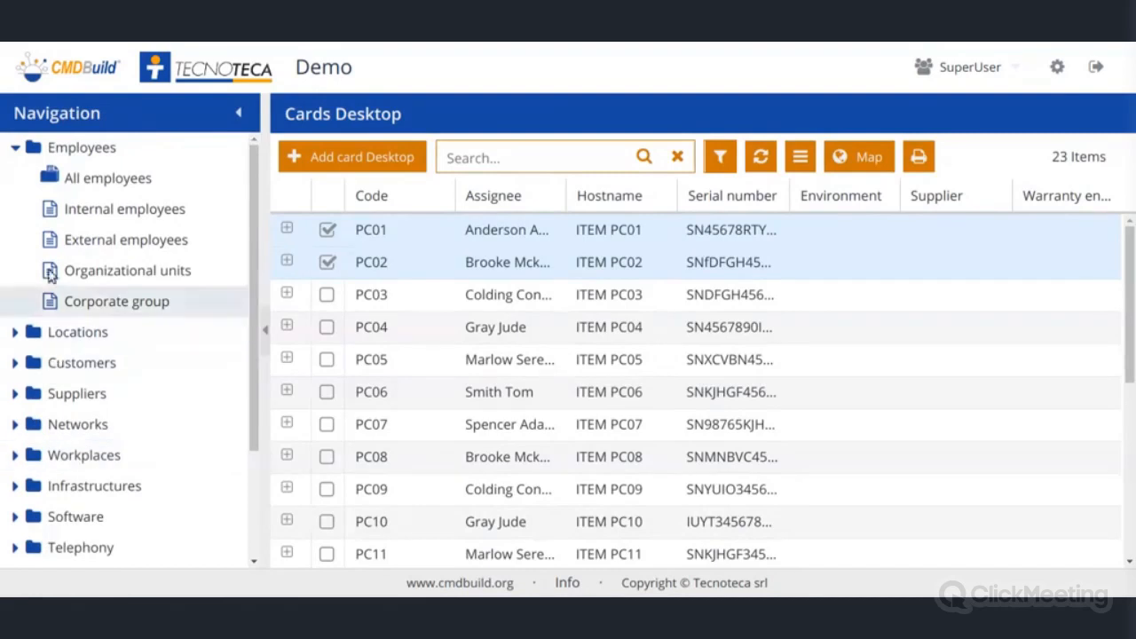
click(16, 149)
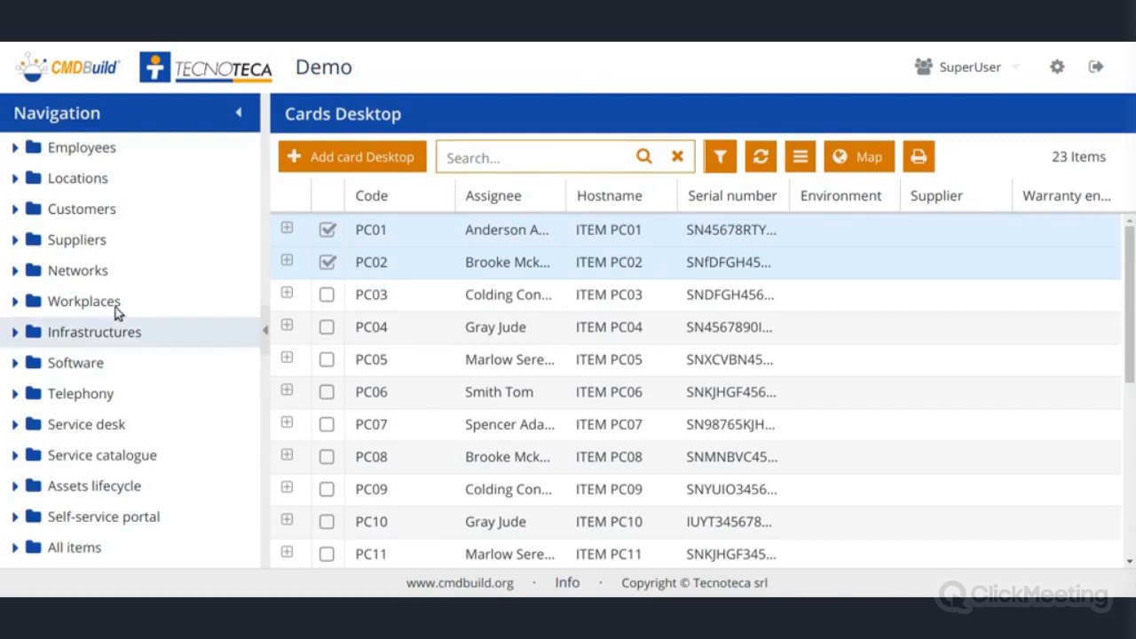
Step: Open the Rooms cards under Locations and show them on the map
click(15, 179)
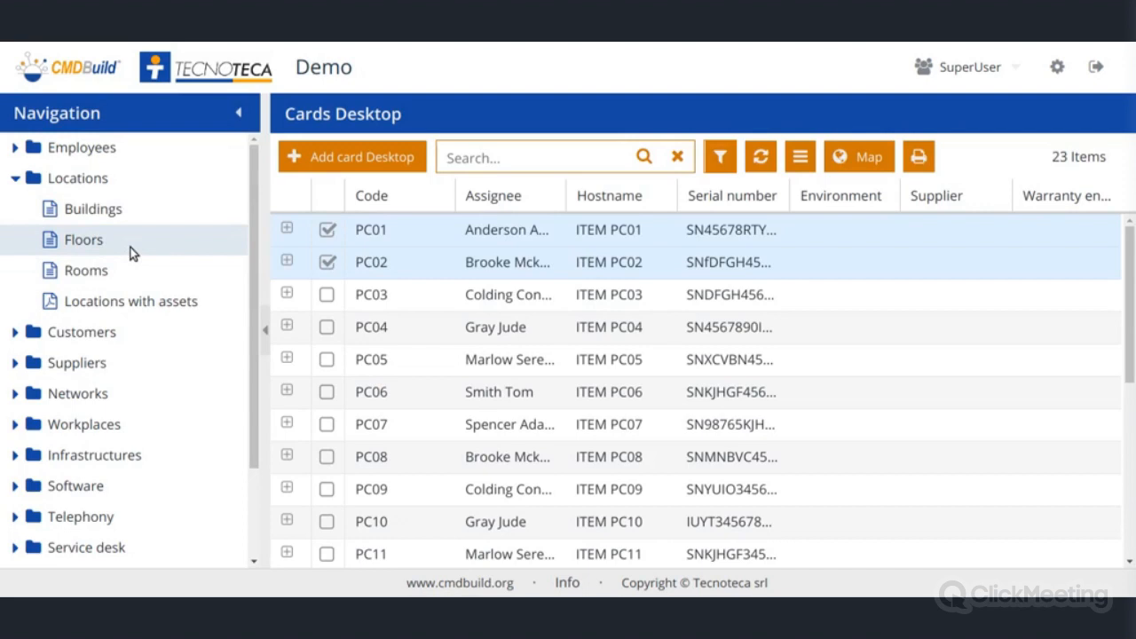
click(163, 268)
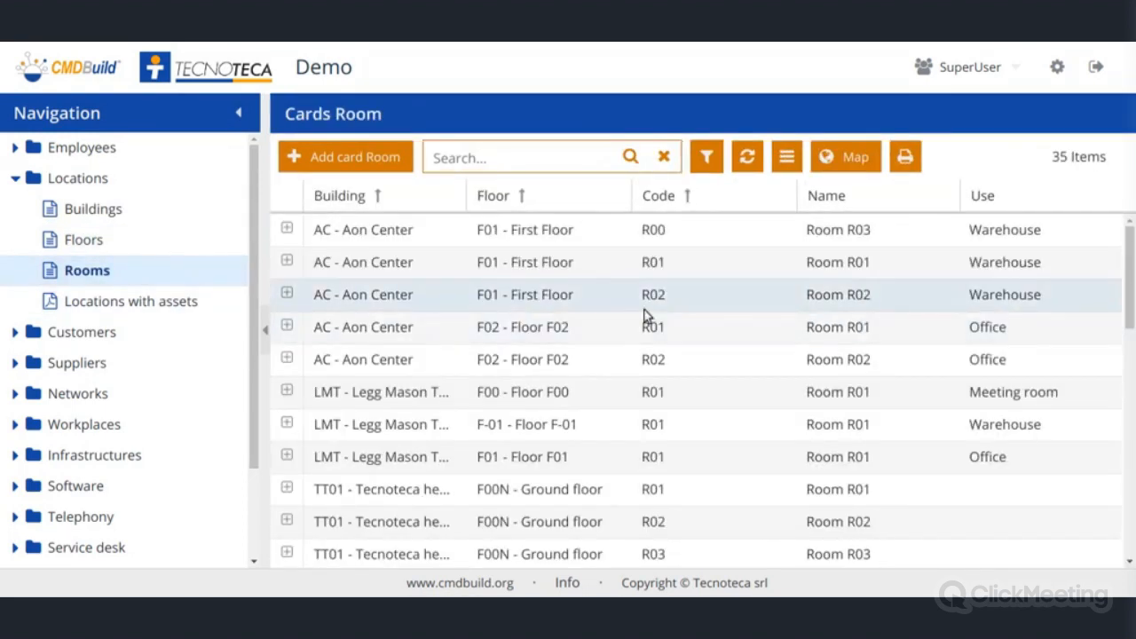
click(841, 159)
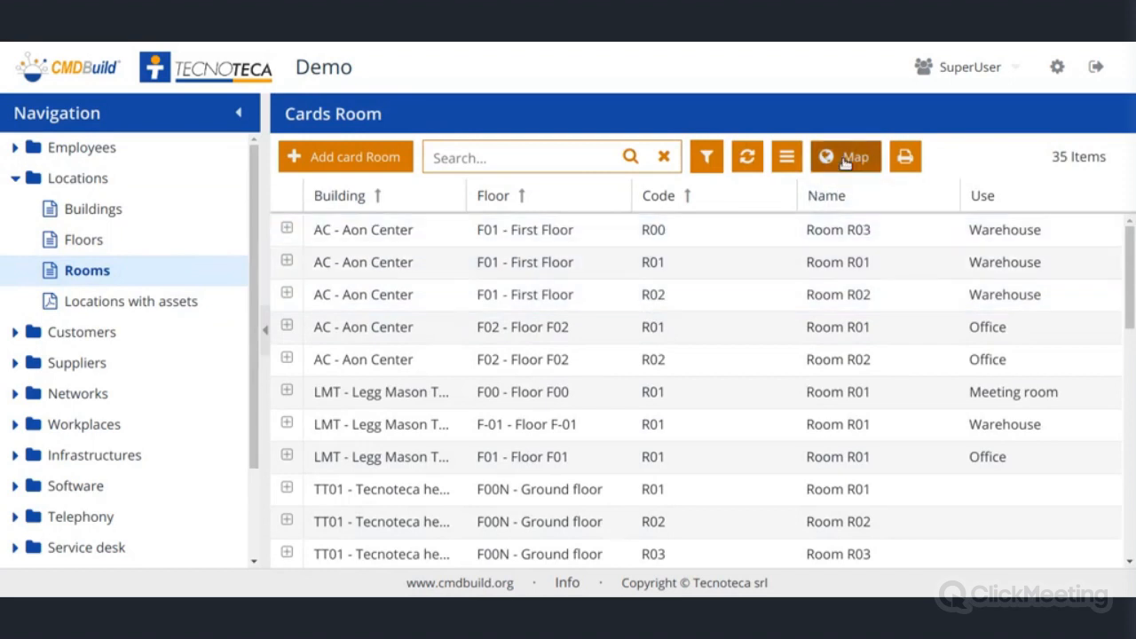
scroll(600, 387, up, 1)
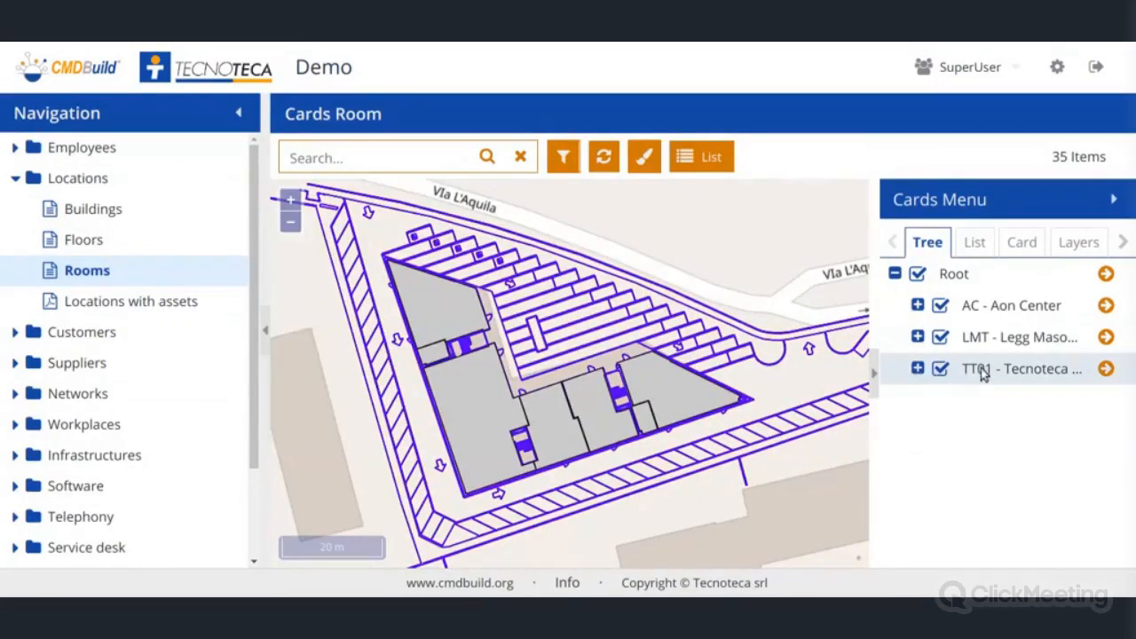
Step: Show floor F01N of building TT01 on the map and start a new thematism for the rooms
click(917, 368)
click(962, 433)
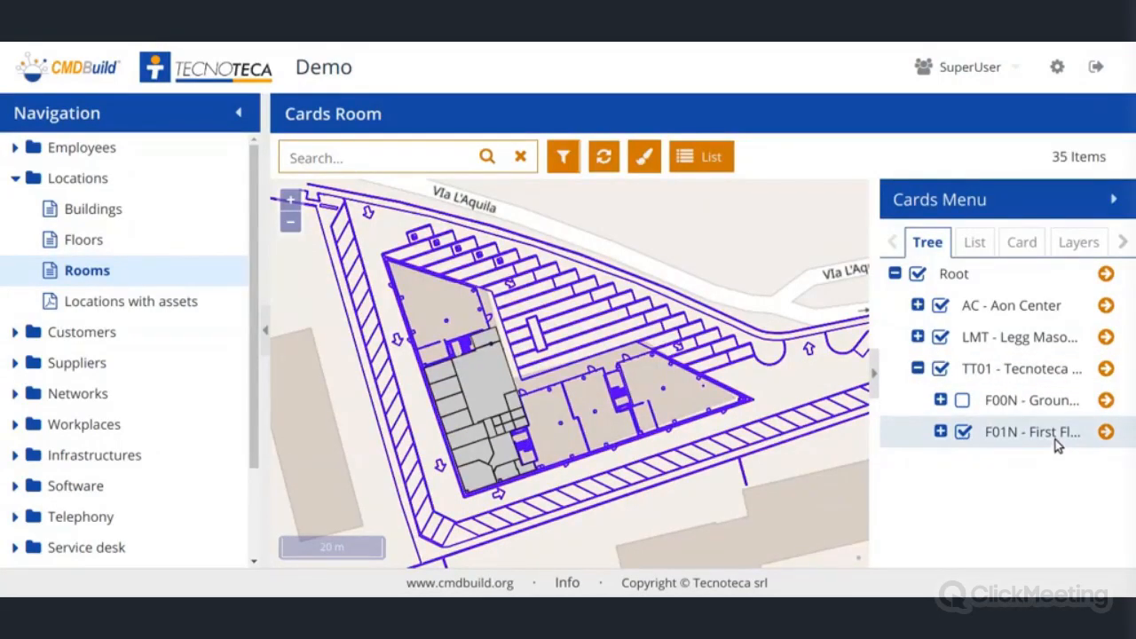
scroll(746, 426, up, 1)
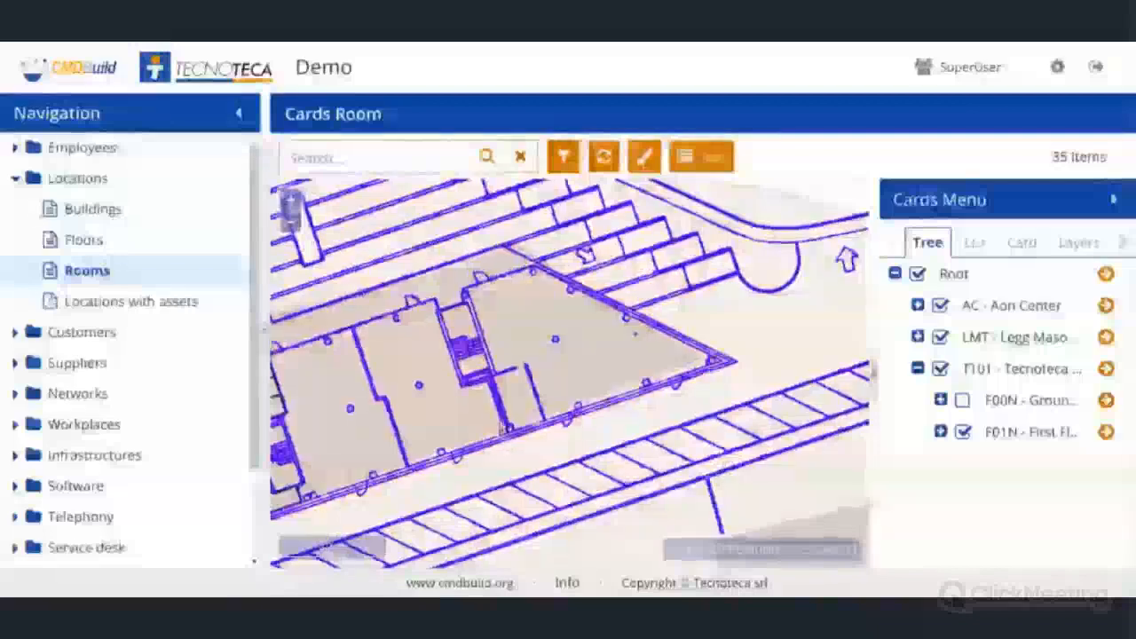
scroll(655, 402, down, 1)
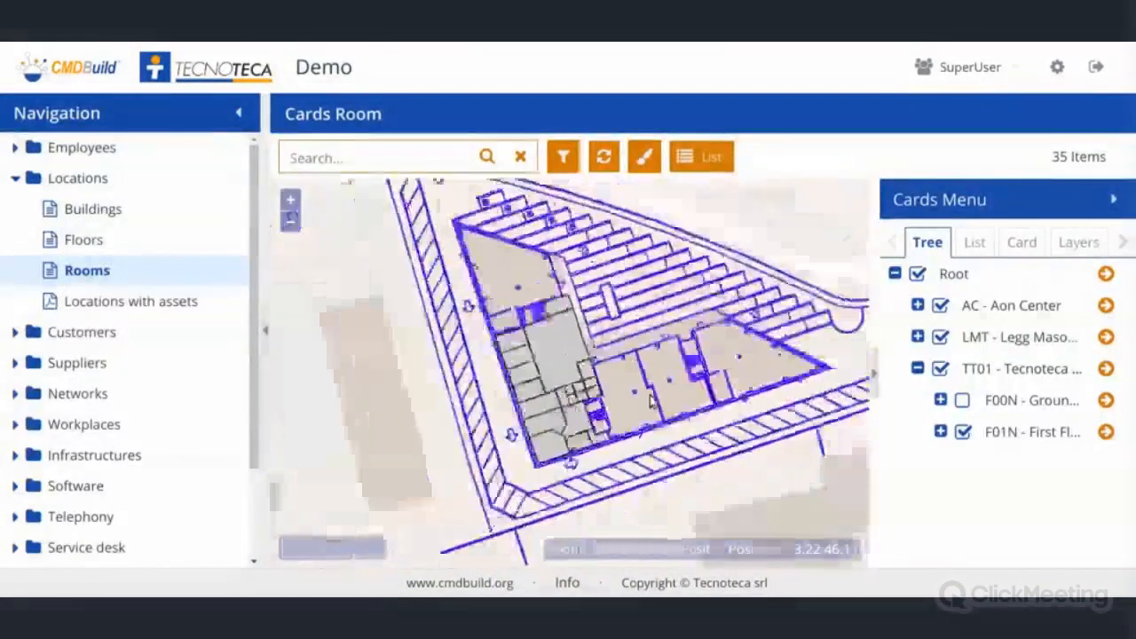
click(643, 156)
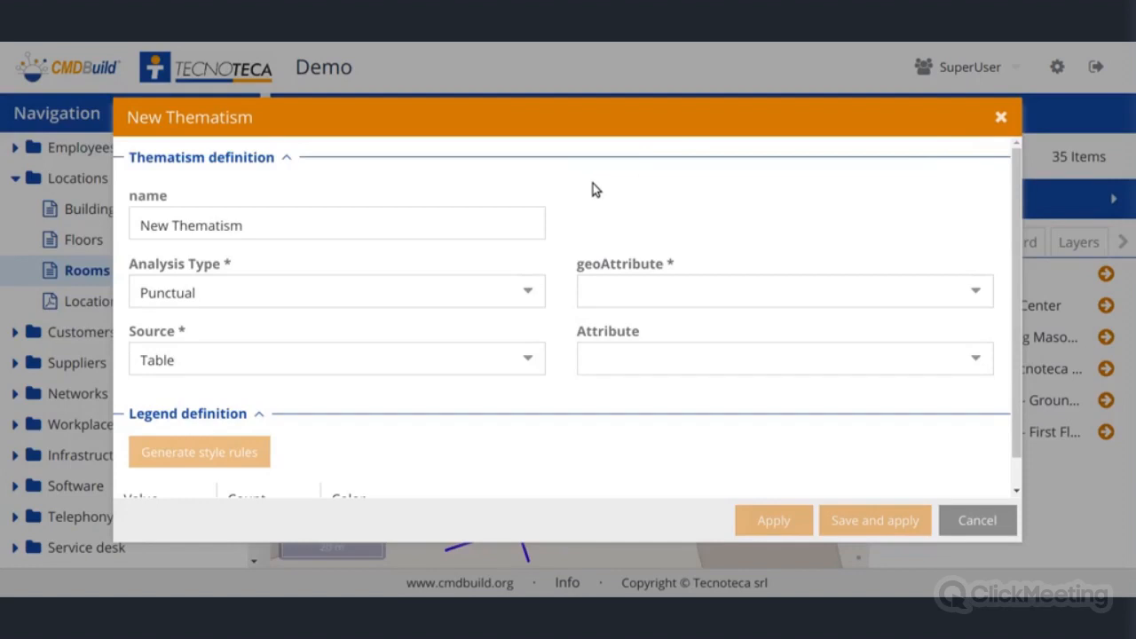
triple_click(315, 226)
key(ctrl+d)
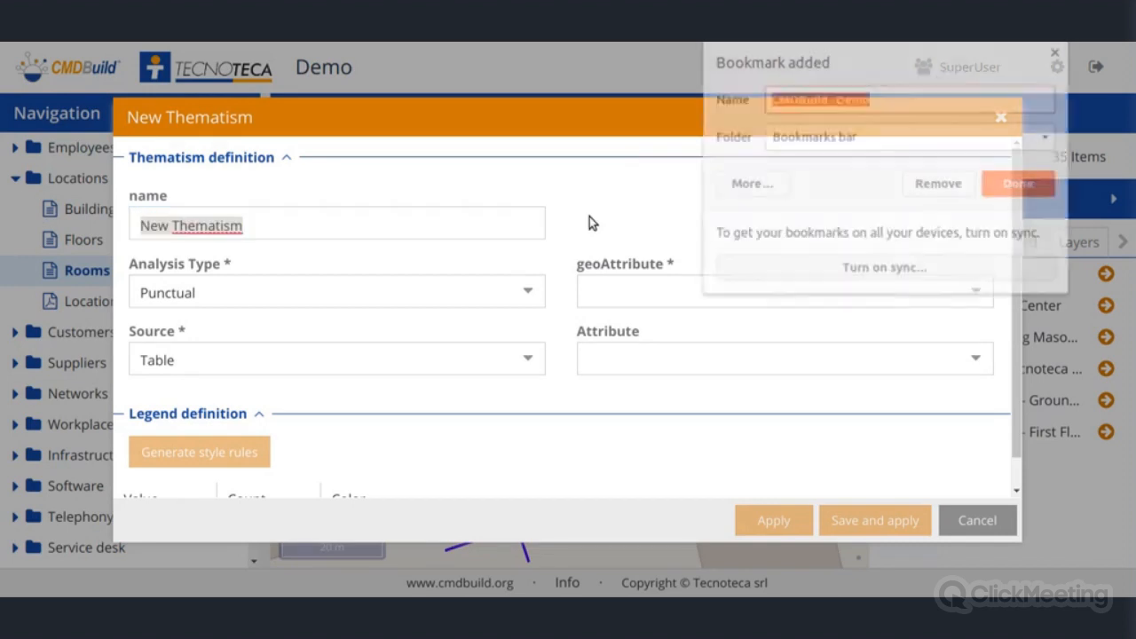
text(et)
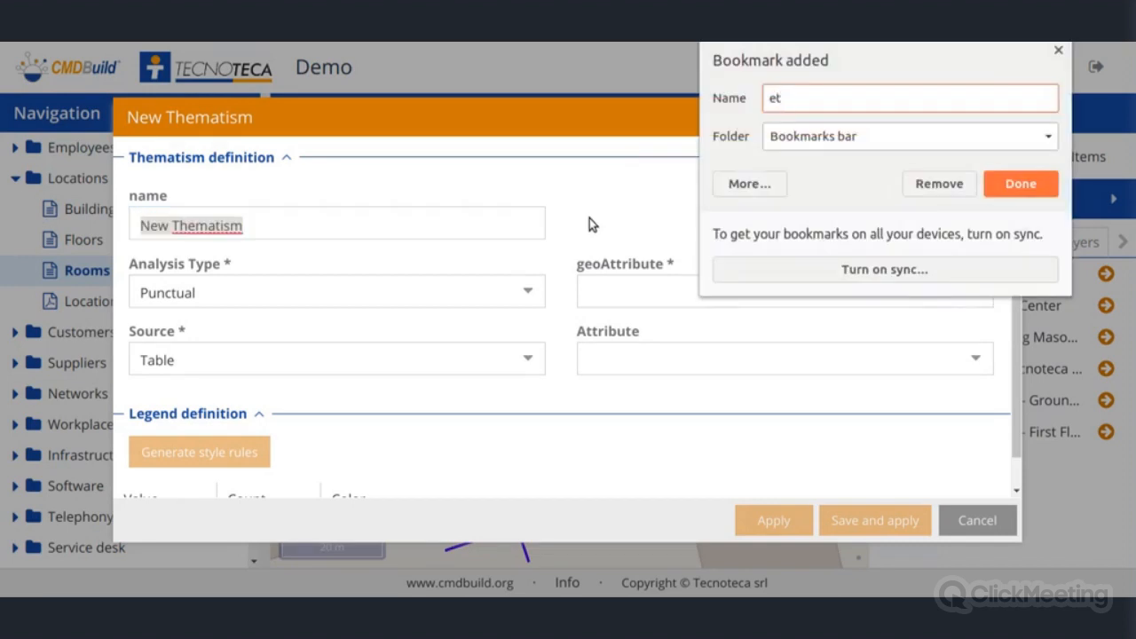
click(1058, 51)
Step: Name the thematism "Destination of use" and set its geoAttribute to Perimeter and its Attribute to Use
drag(260, 218, 60, 227)
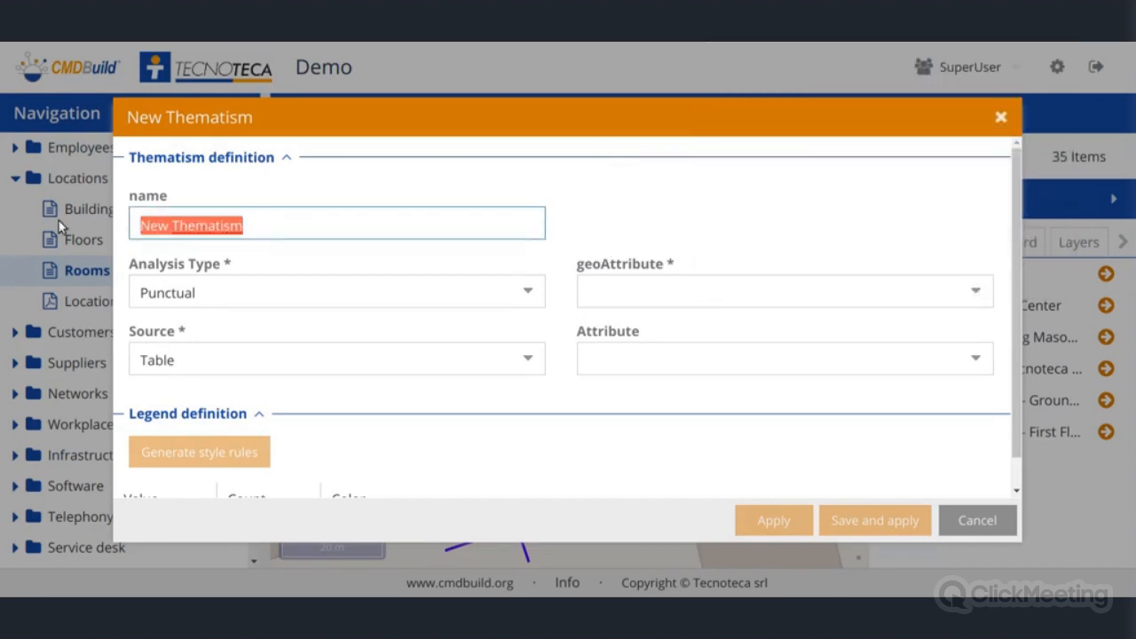
text(Destination)
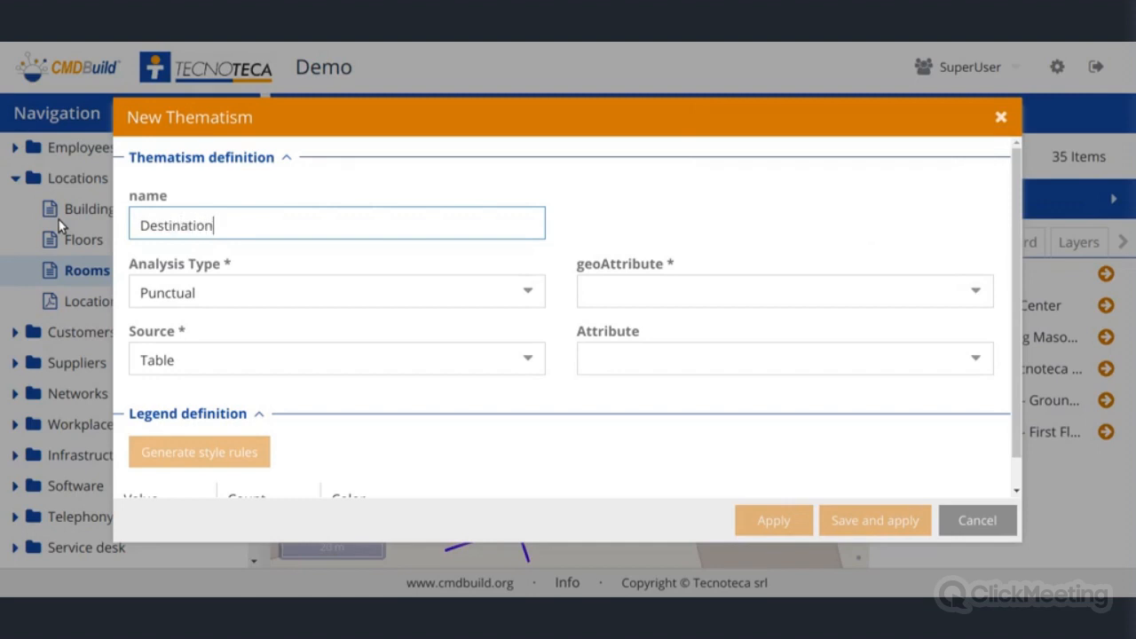
text( of use)
click(976, 293)
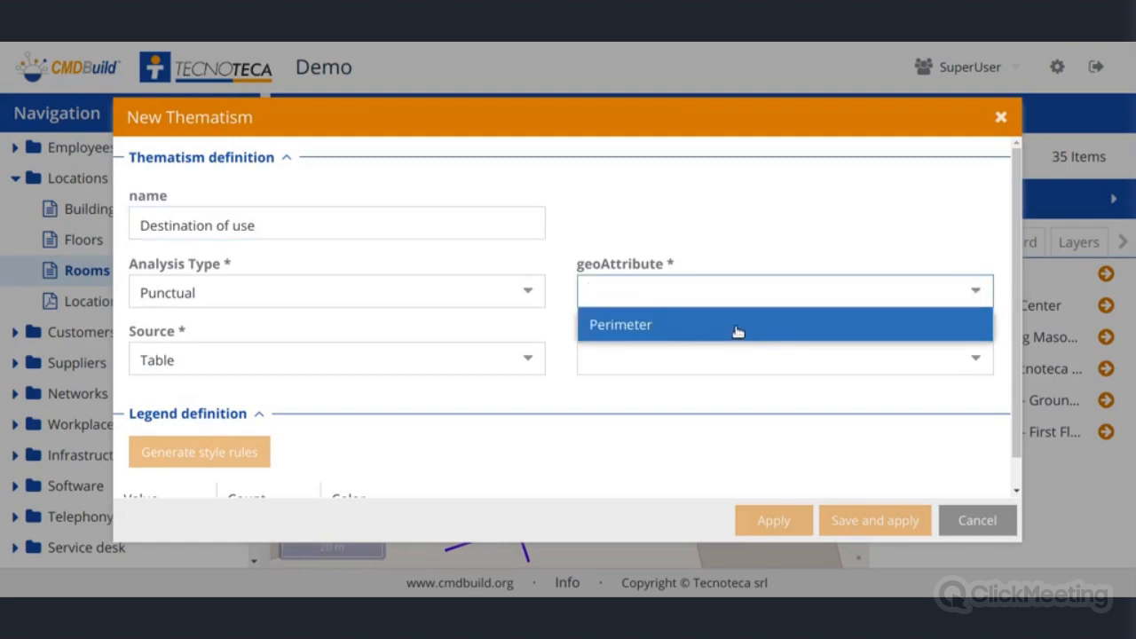
click(639, 326)
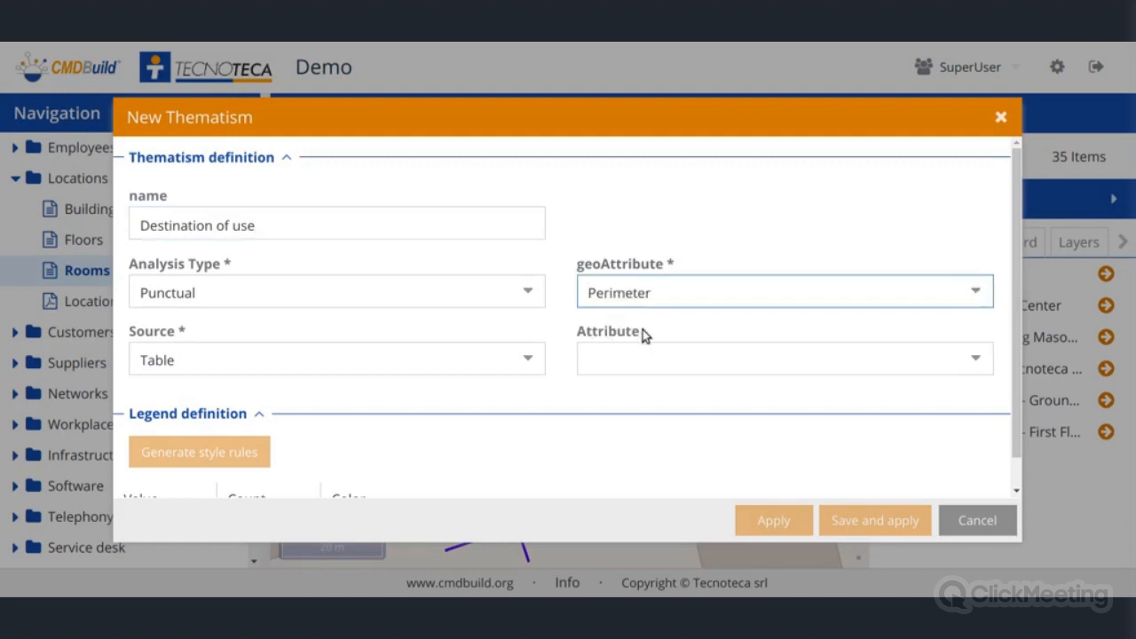
click(934, 362)
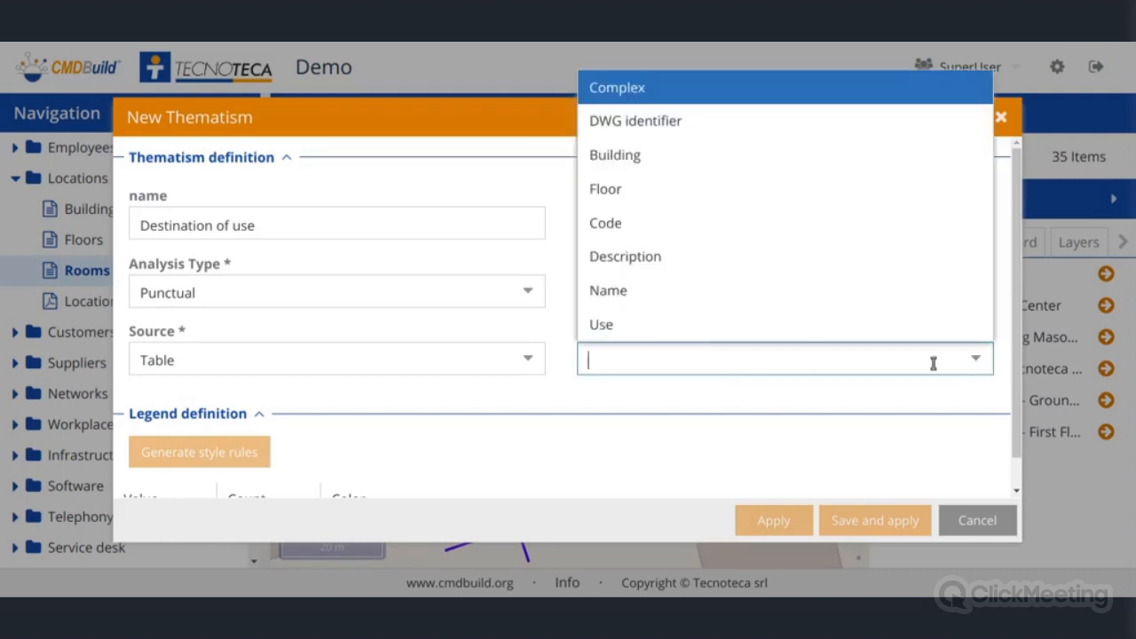
click(697, 326)
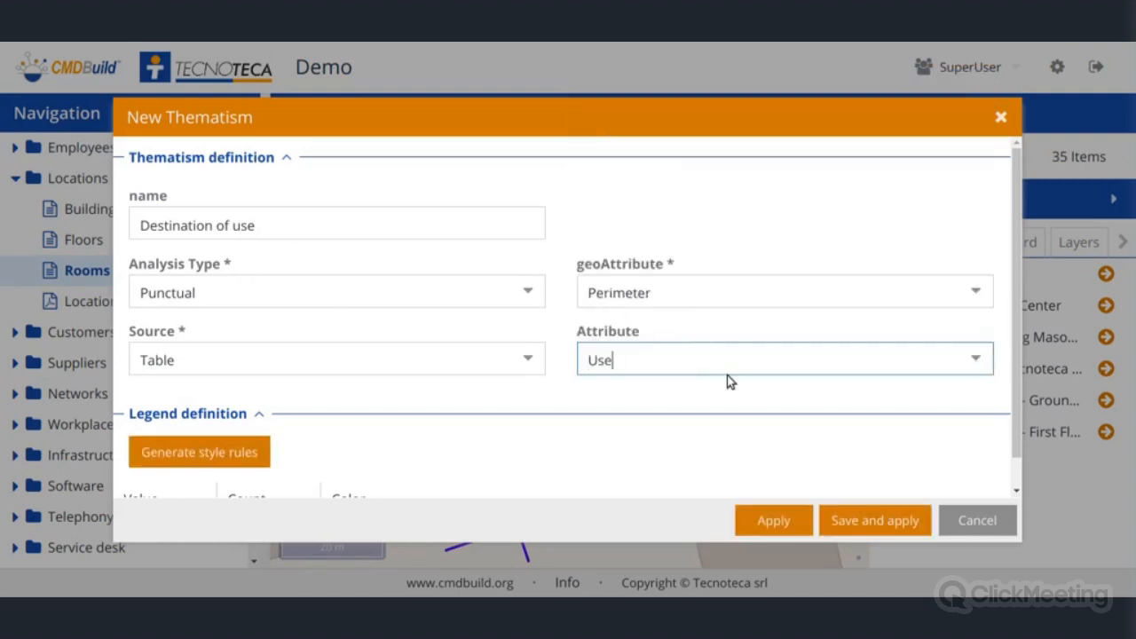
Step: Generate the legend's style rules, keeping the proposed colors, and apply the thematism to the map without saving it
click(199, 452)
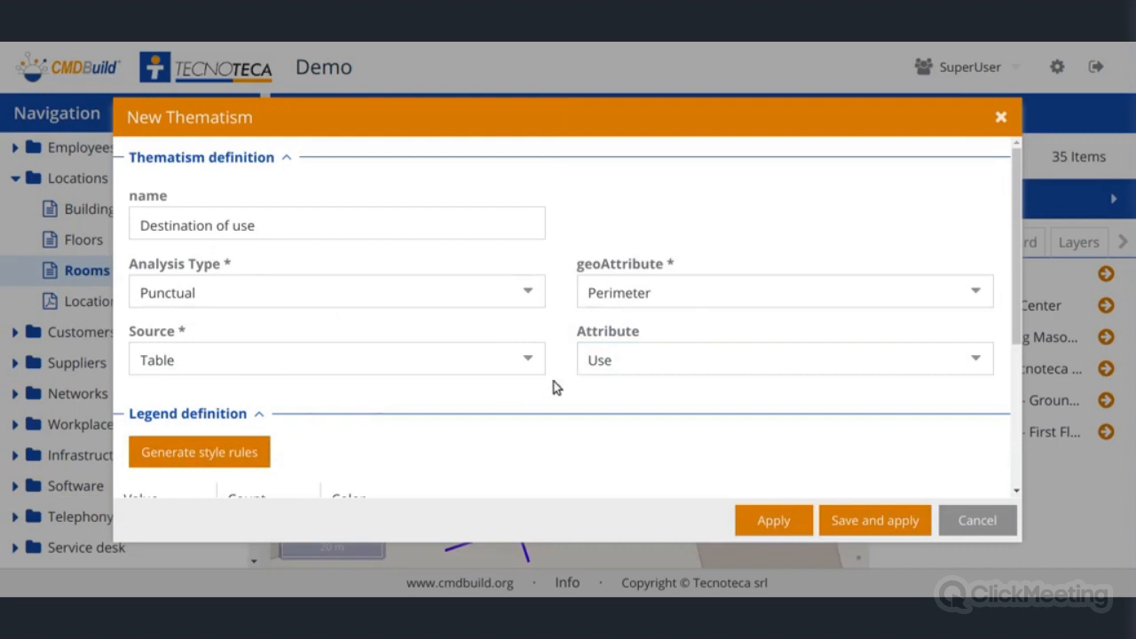
scroll(575, 371, down, 3)
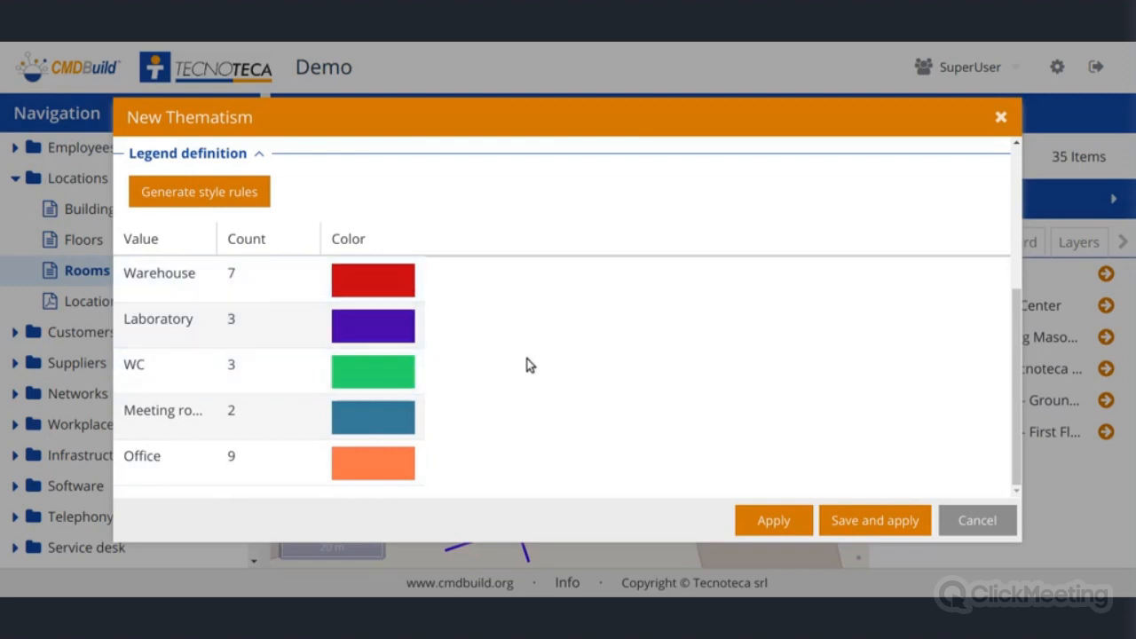
click(373, 282)
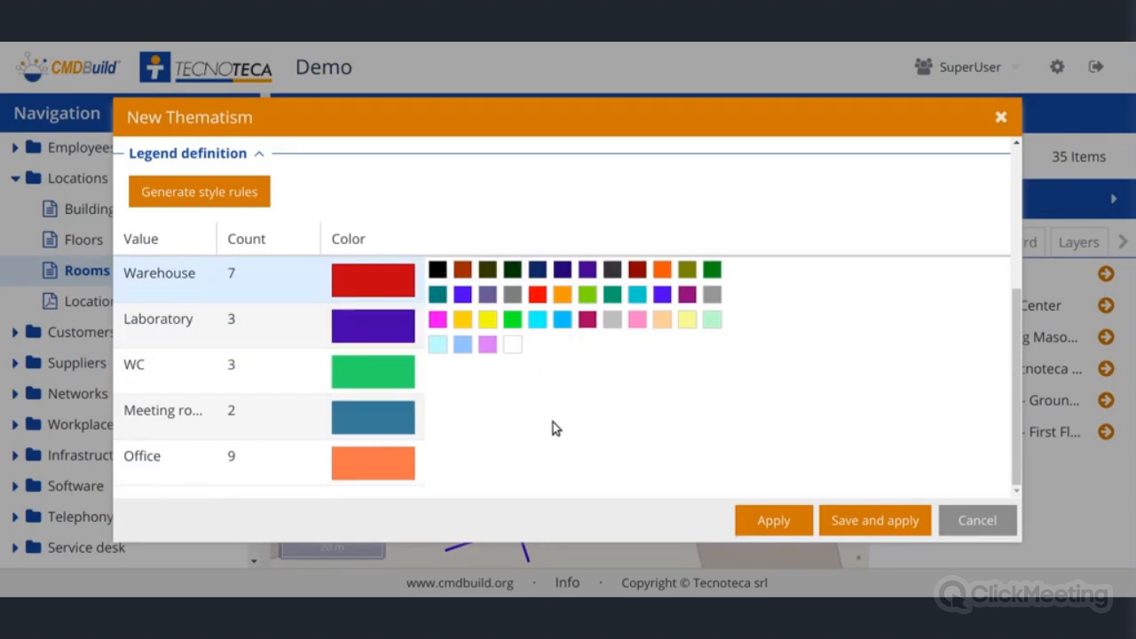
click(525, 413)
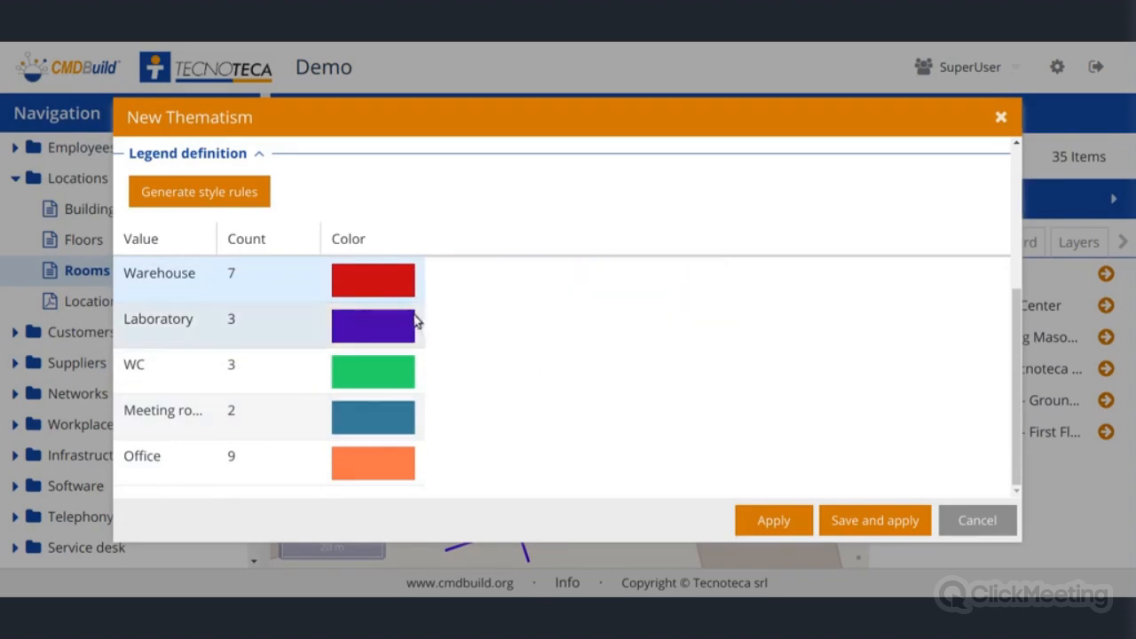
click(777, 521)
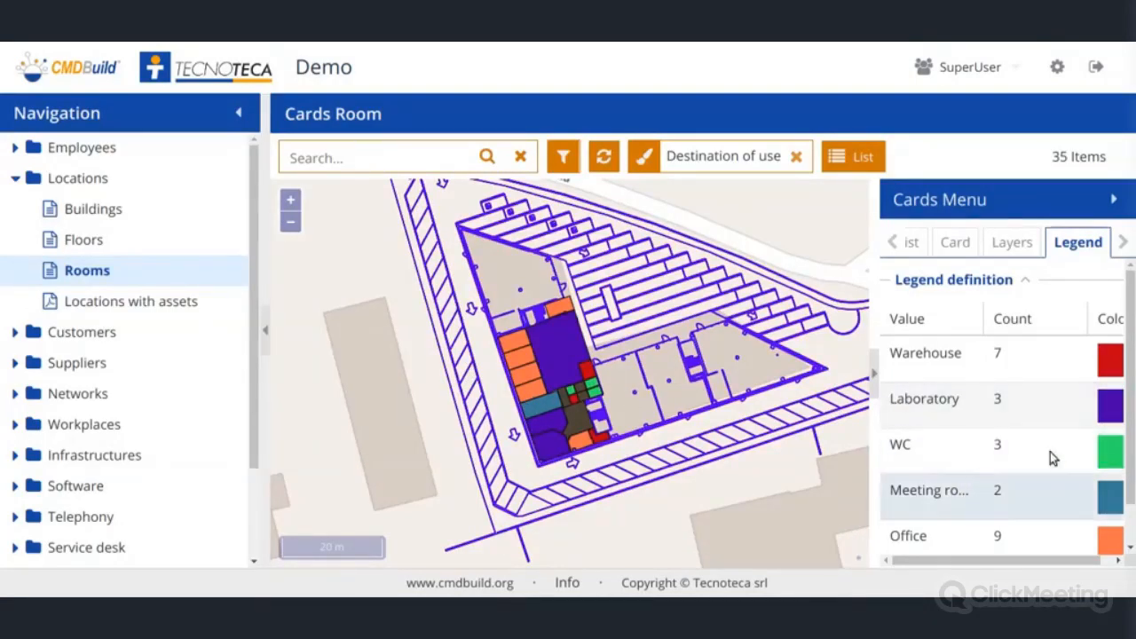
Step: Switch to the administration module and collapse the Classes, Custom components and Imports/Exports folders
right_click(881, 439)
click(443, 83)
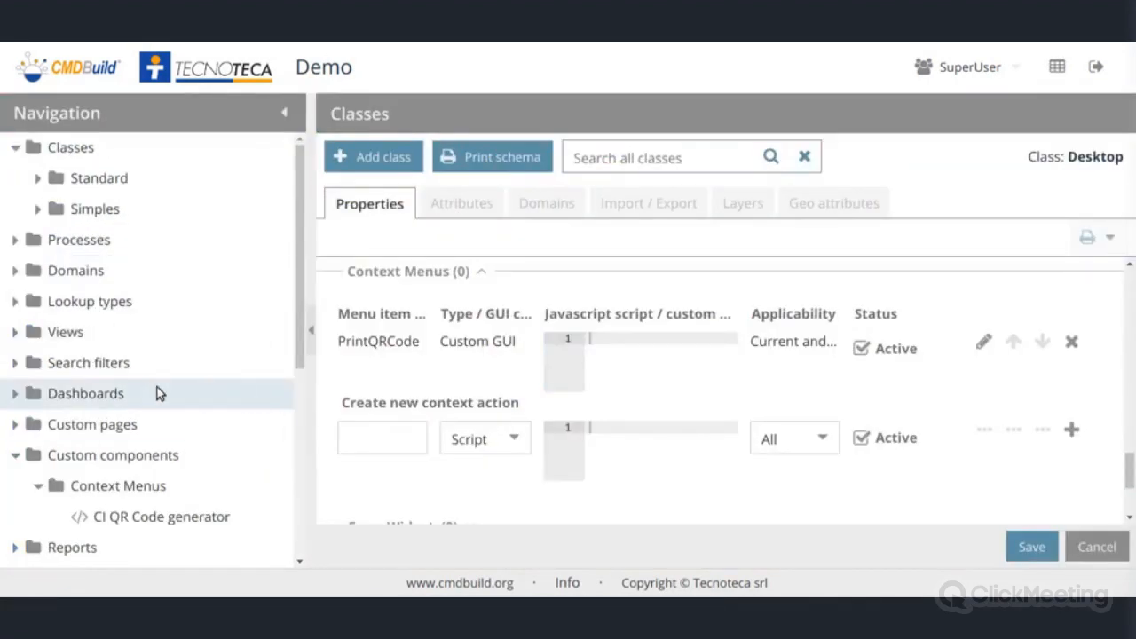
click(15, 149)
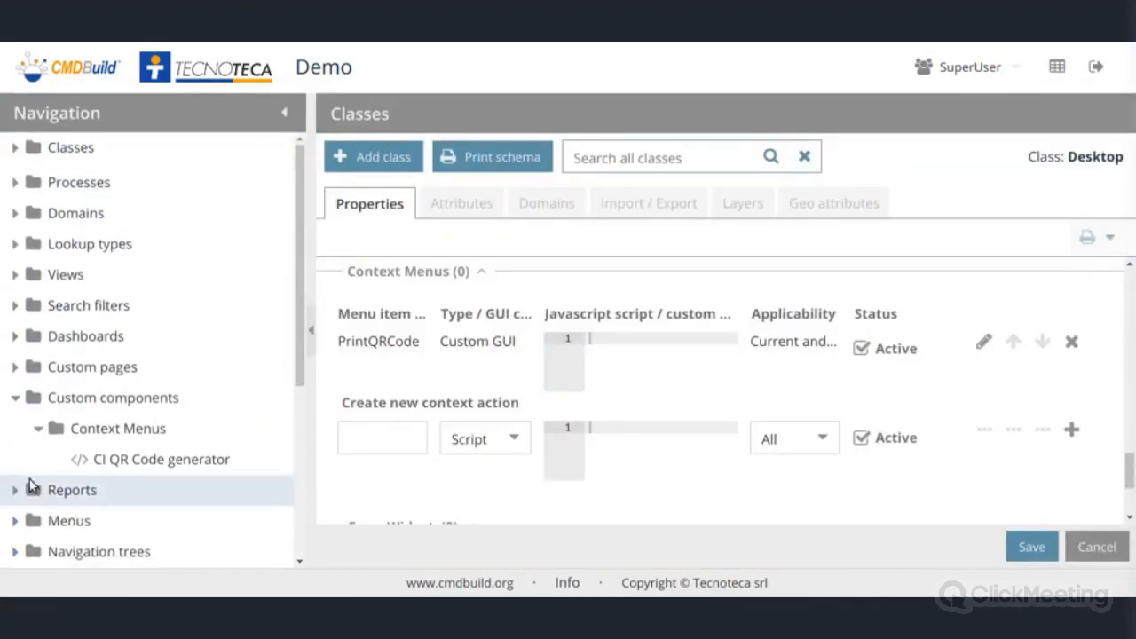
click(15, 395)
scroll(15, 399, down, 5)
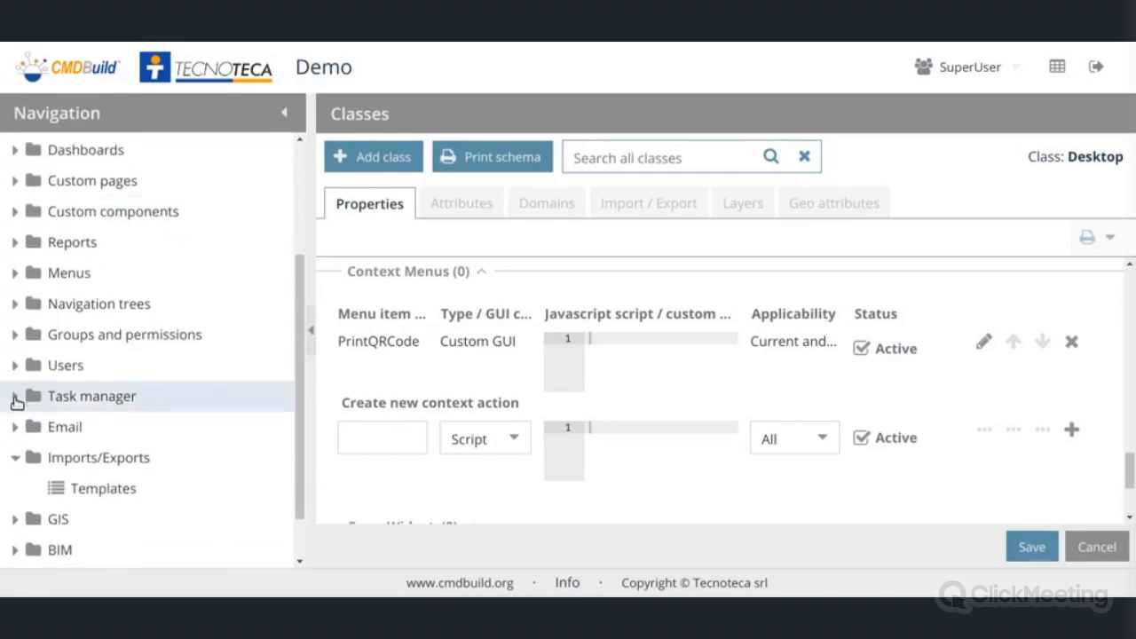
click(15, 399)
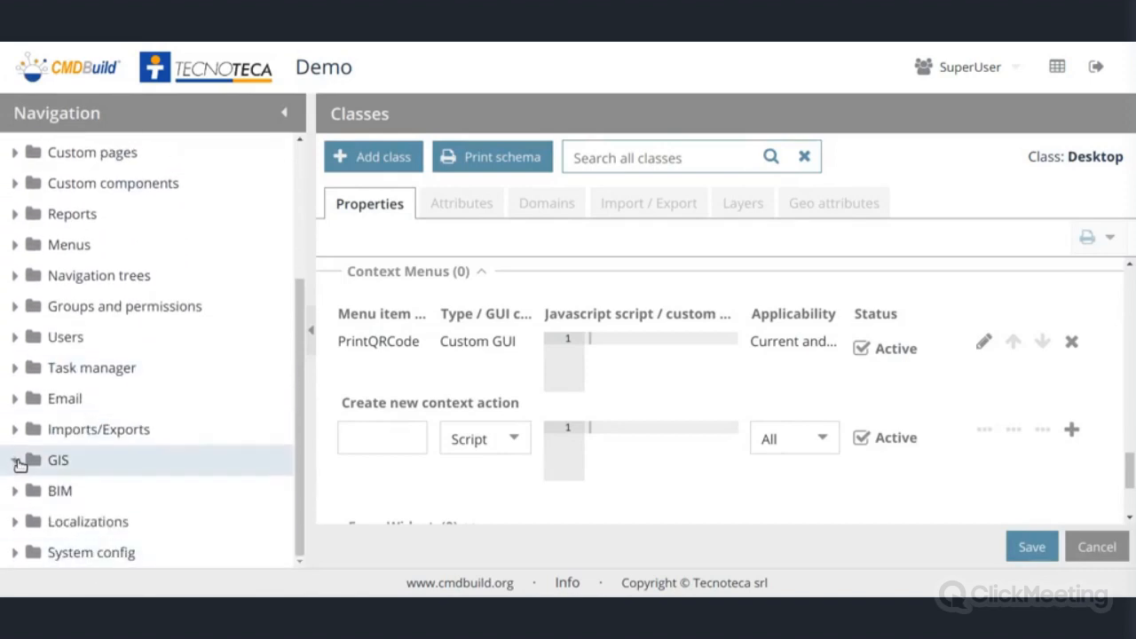
Step: Expand the GIS folder in the administration navigation and examine its configuration entries
click(15, 458)
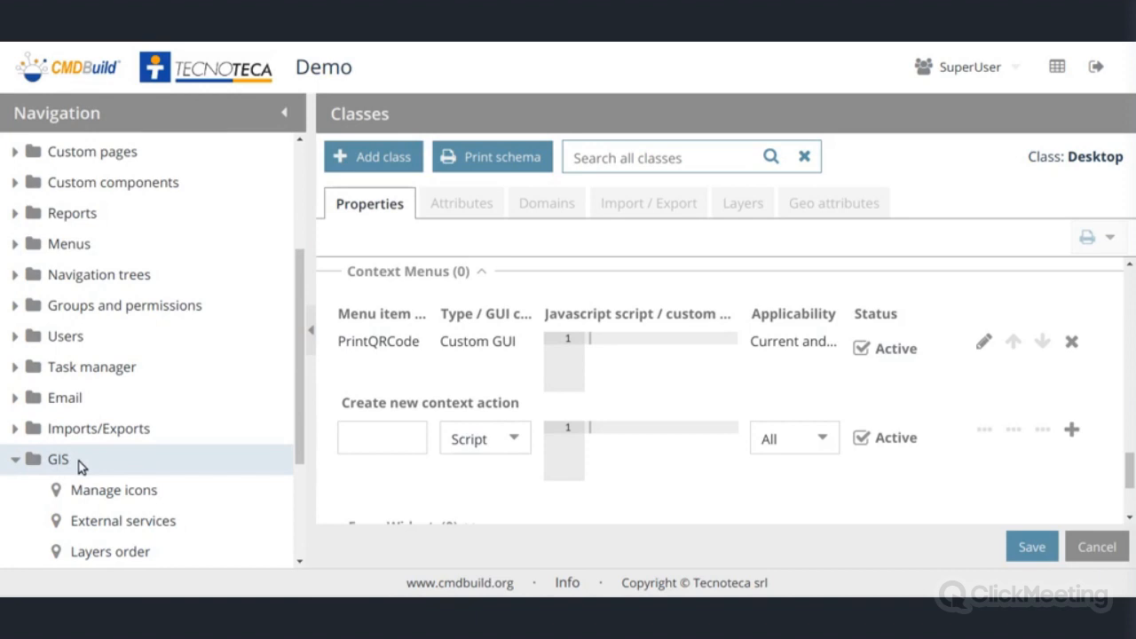
scroll(101, 502, down, 3)
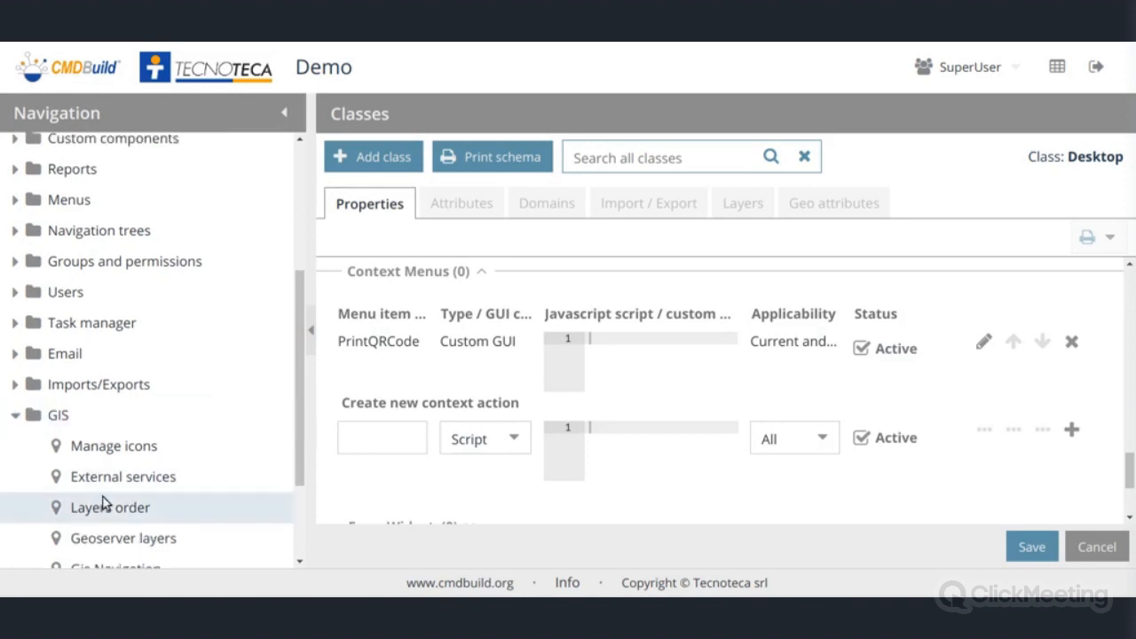
click(114, 511)
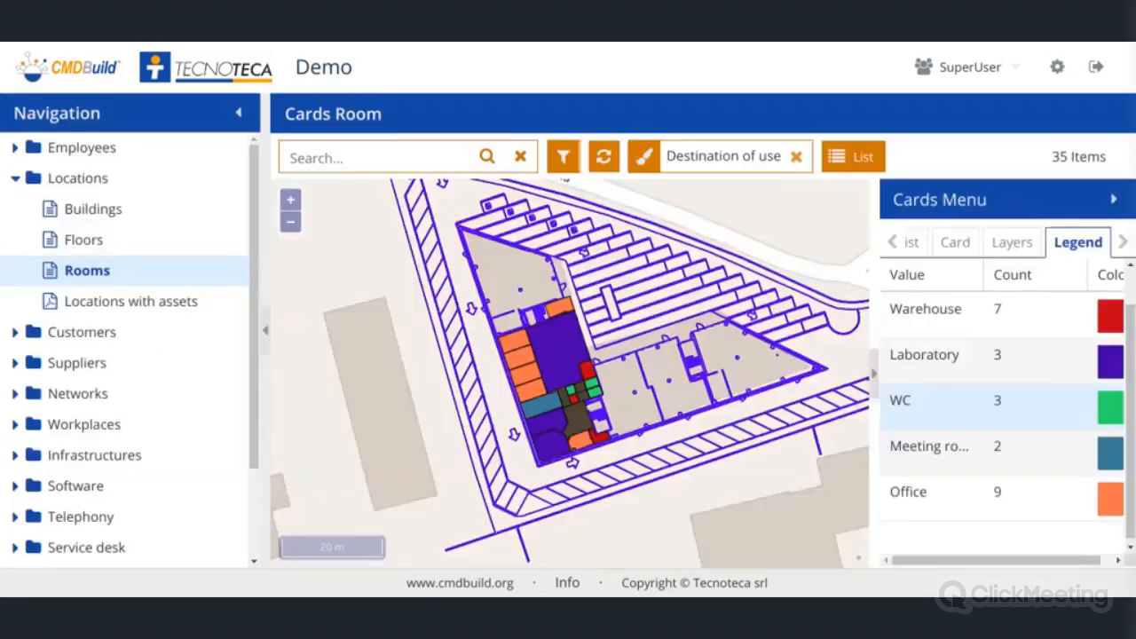
Step: Expand the Workplaces folder in the navigation and open the Desktops cards on the map
scroll(53, 355, down, 2)
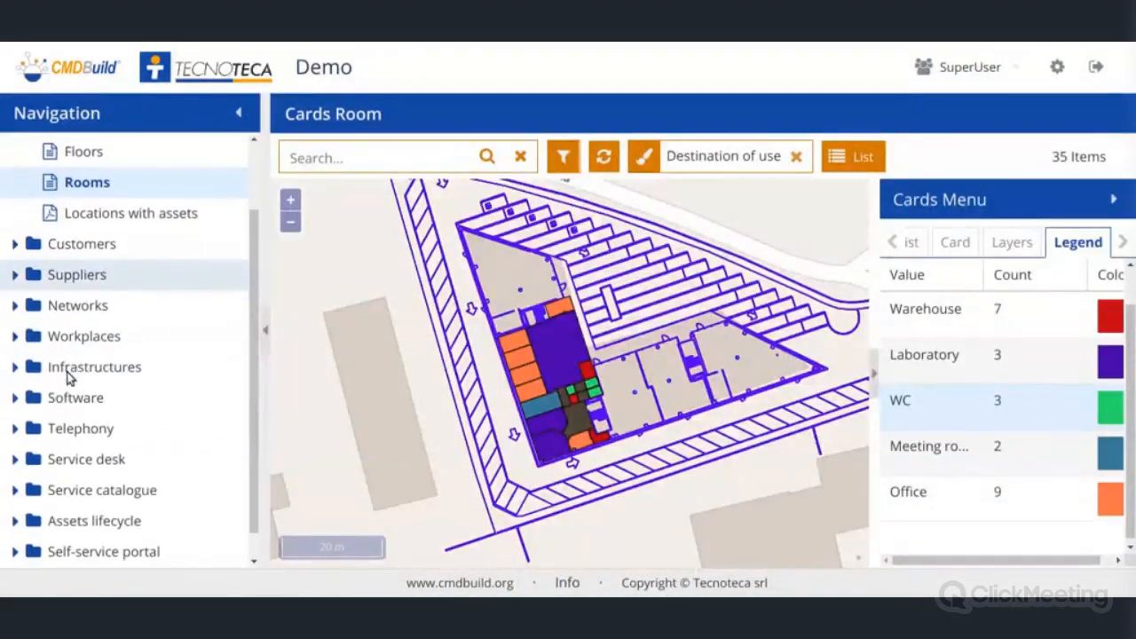
click(14, 339)
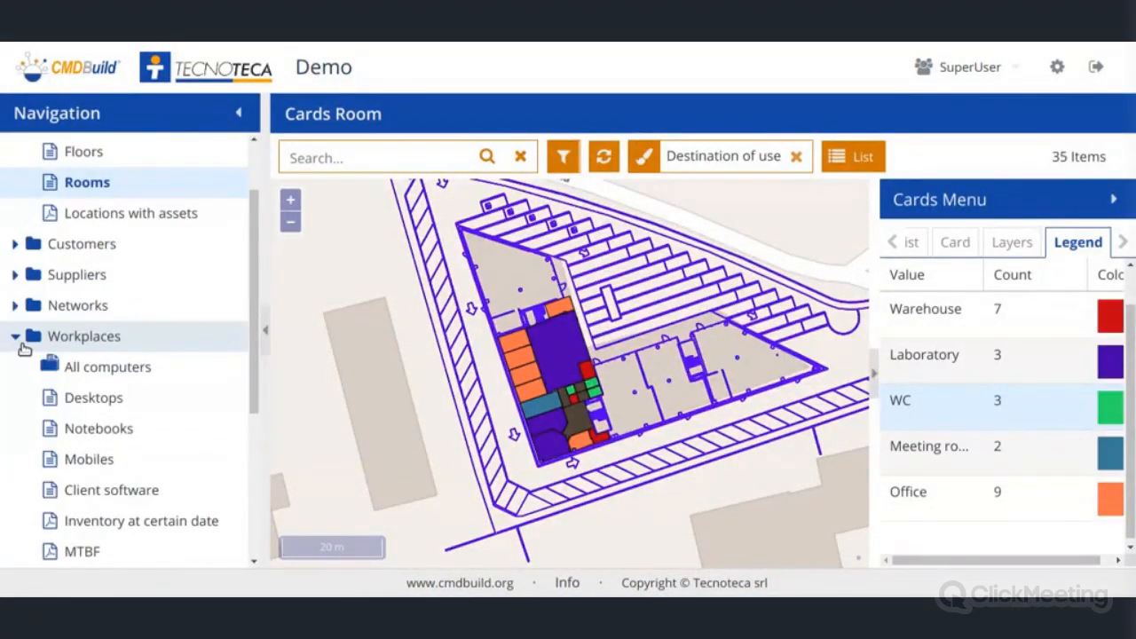
scroll(124, 365, down, 1)
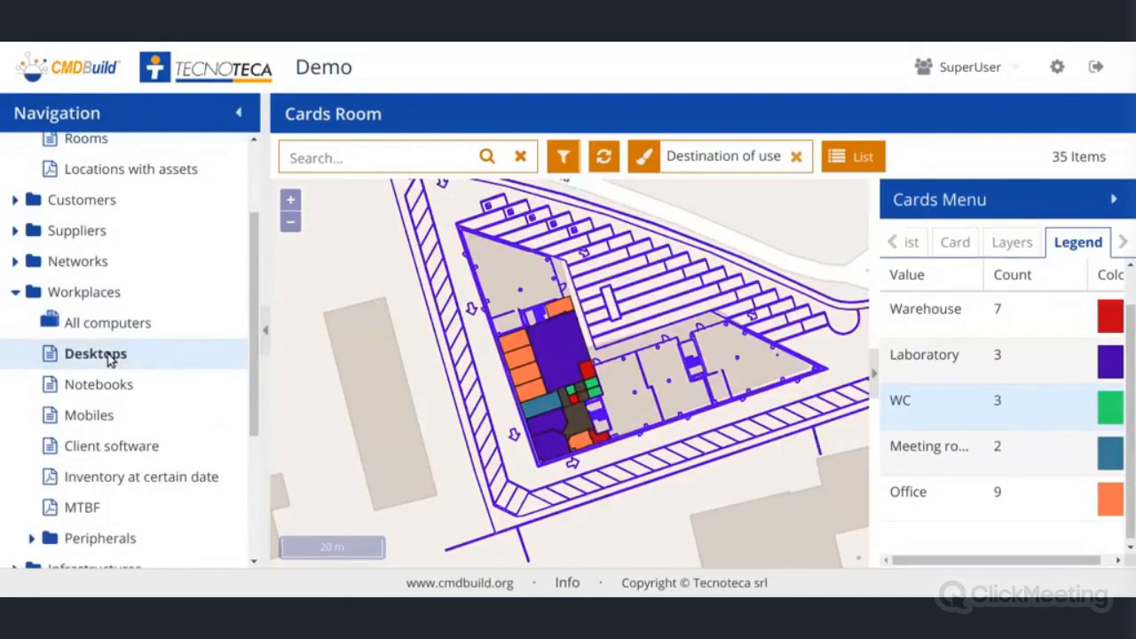
click(110, 356)
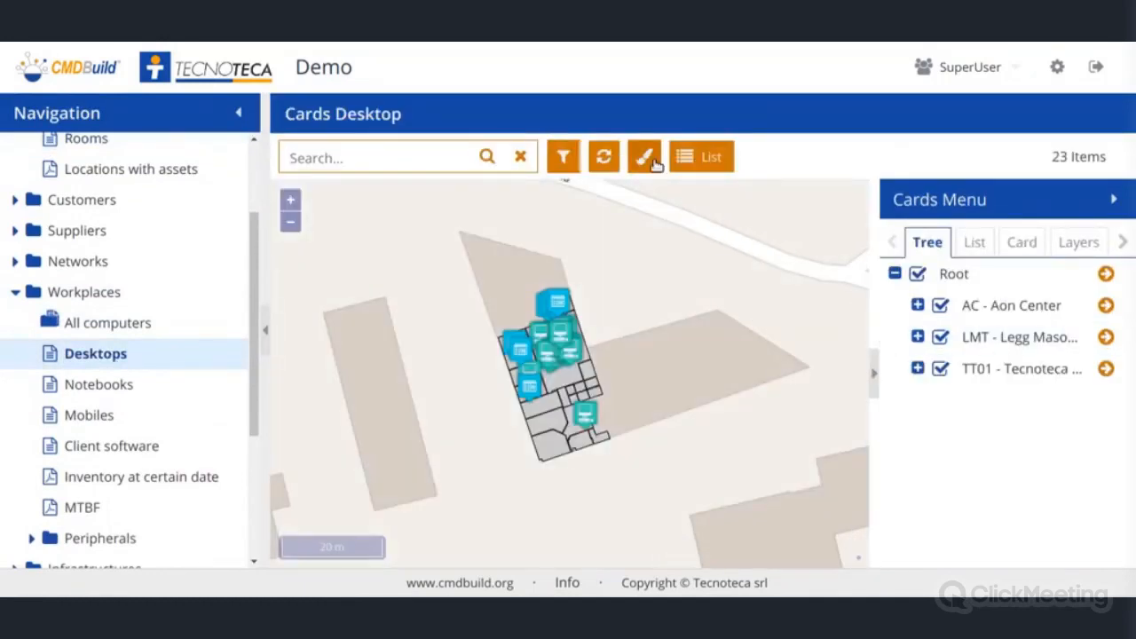
Step: Apply the saved Brands thematism to the desktop cards on the building's floor plan
click(647, 159)
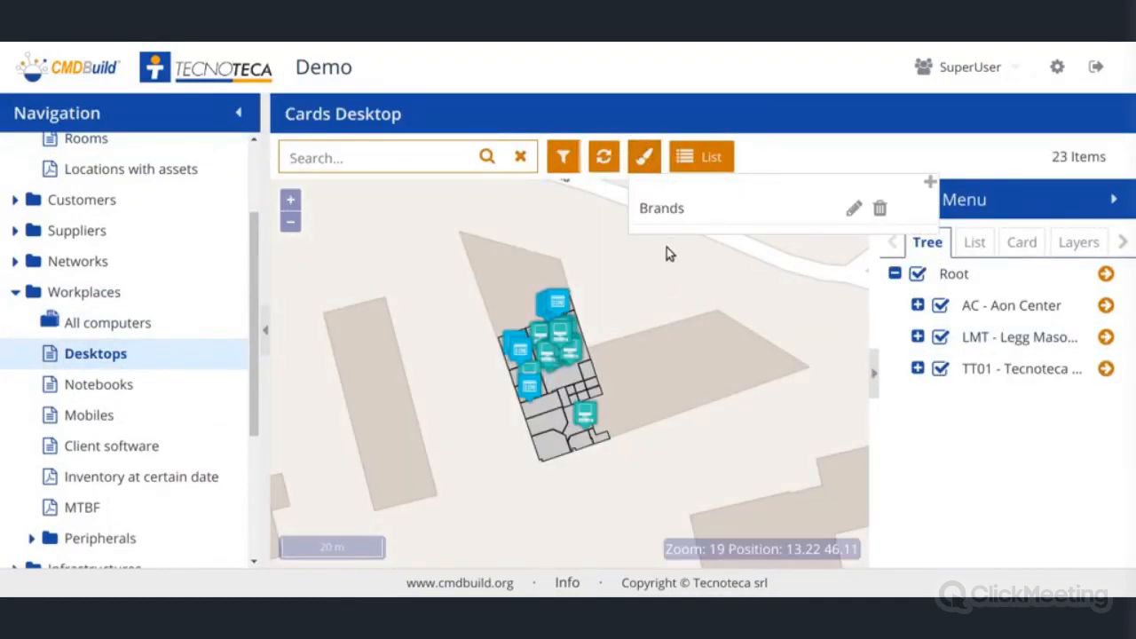
scroll(612, 382, up, 3)
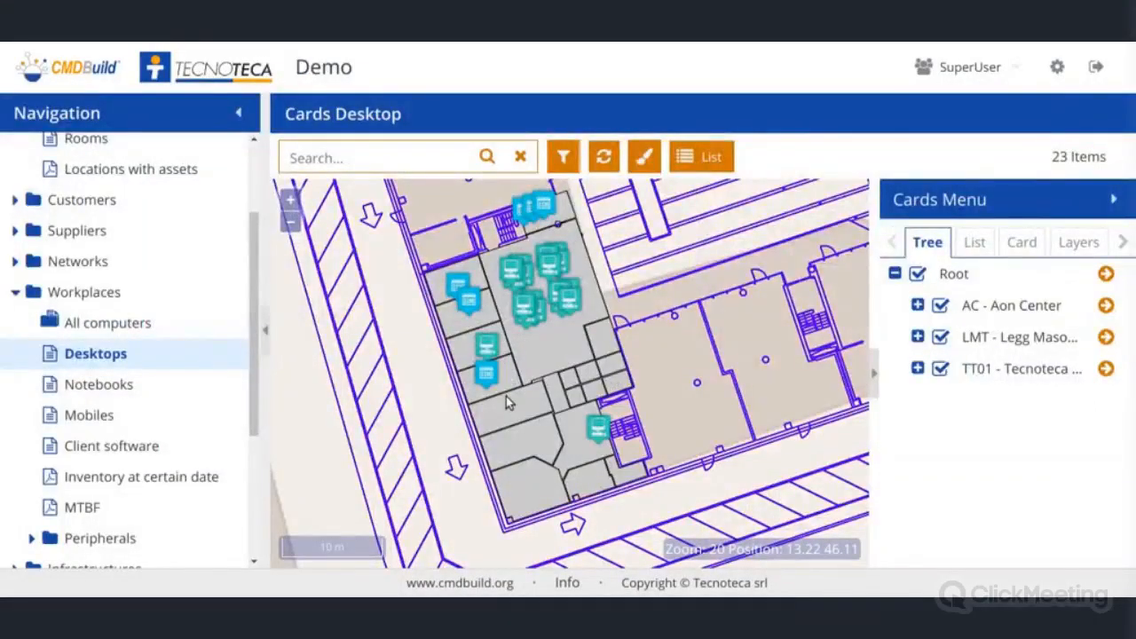
drag(651, 319, 659, 371)
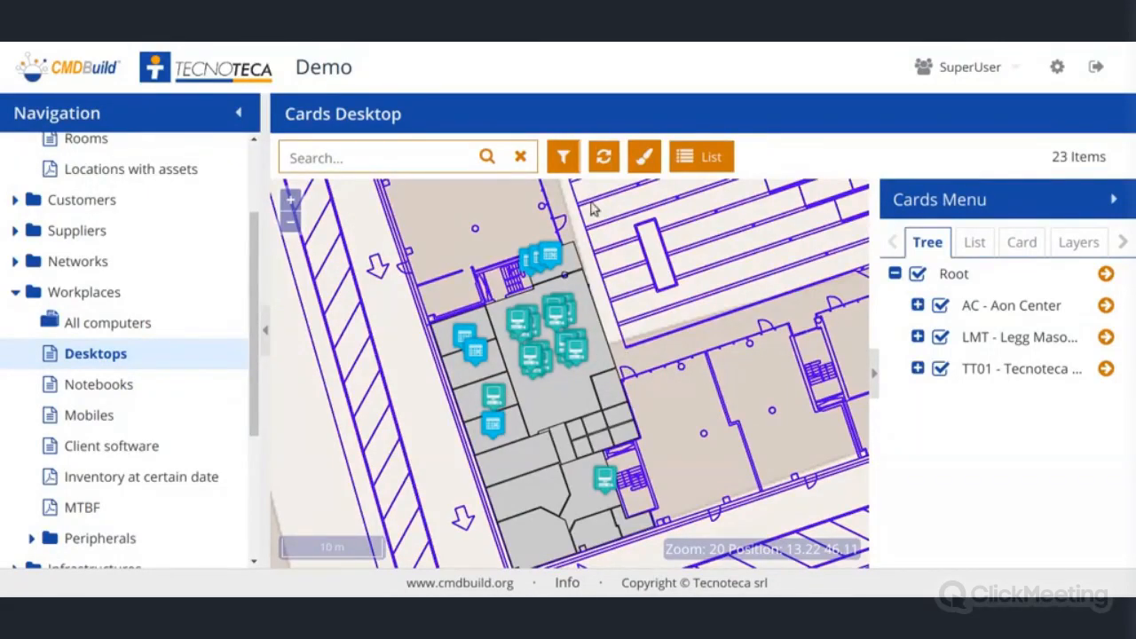
click(644, 161)
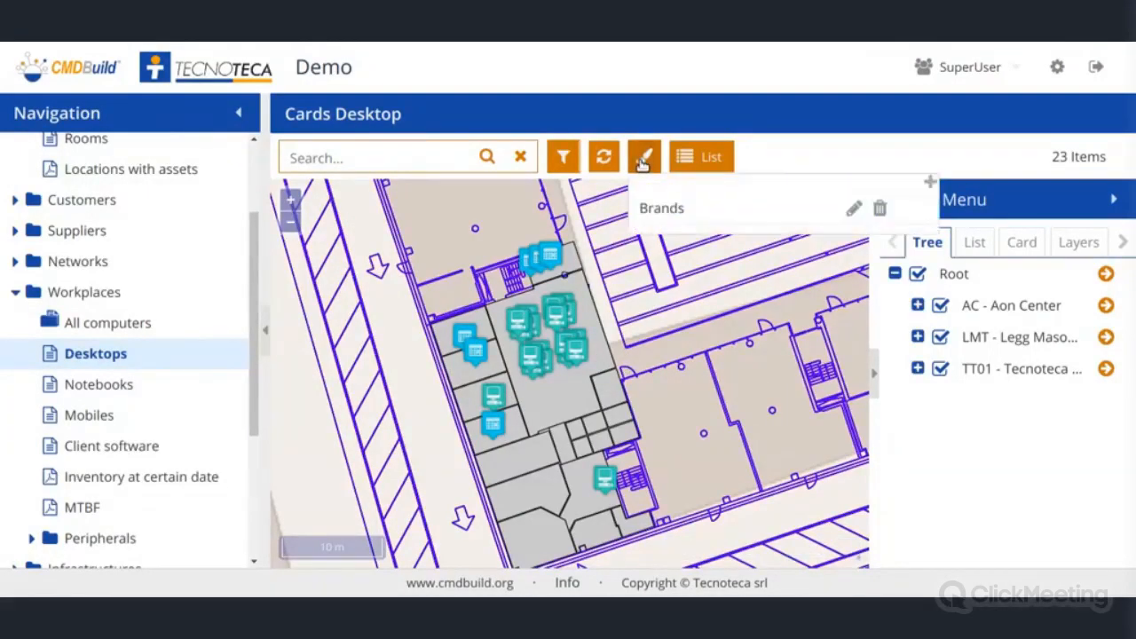
click(673, 209)
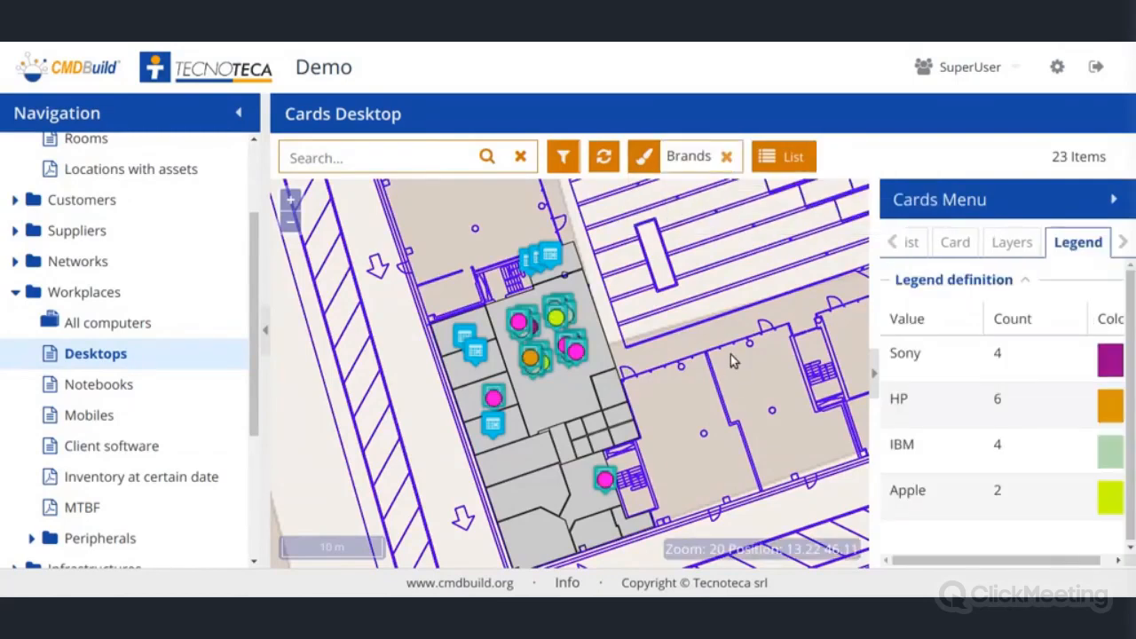